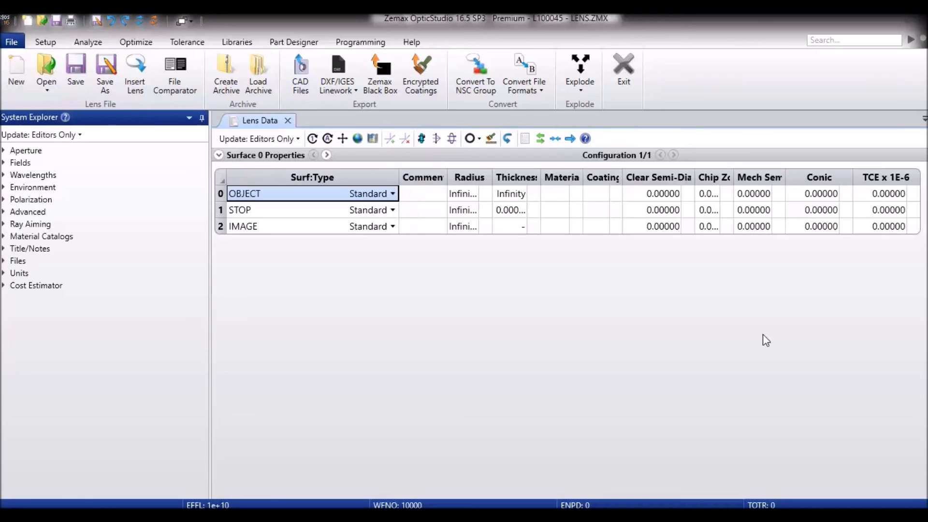
Open the sample file Pechan prism.zmx from the Prisms folder of the Non-sequential samples
{"action": "left_click", "coordinate": [283, 228]}
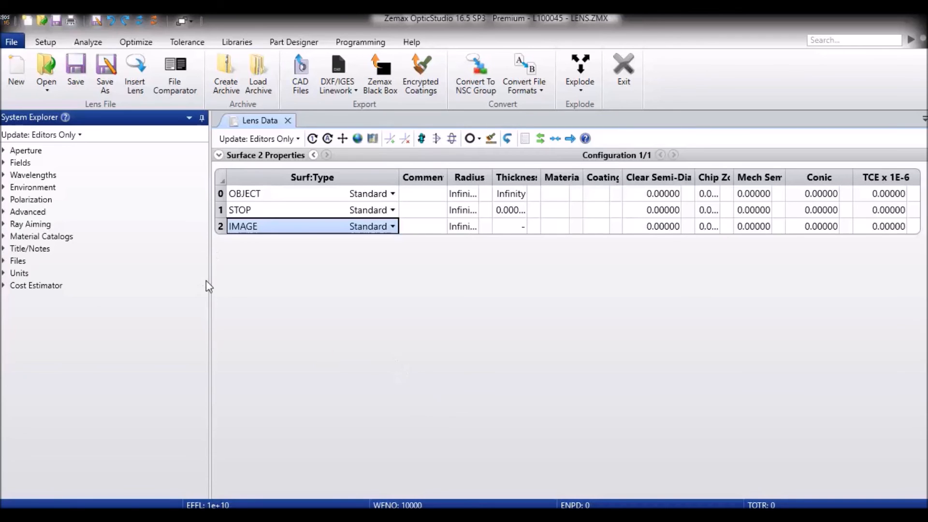
{"action": "left_click", "coordinate": [48, 93]}
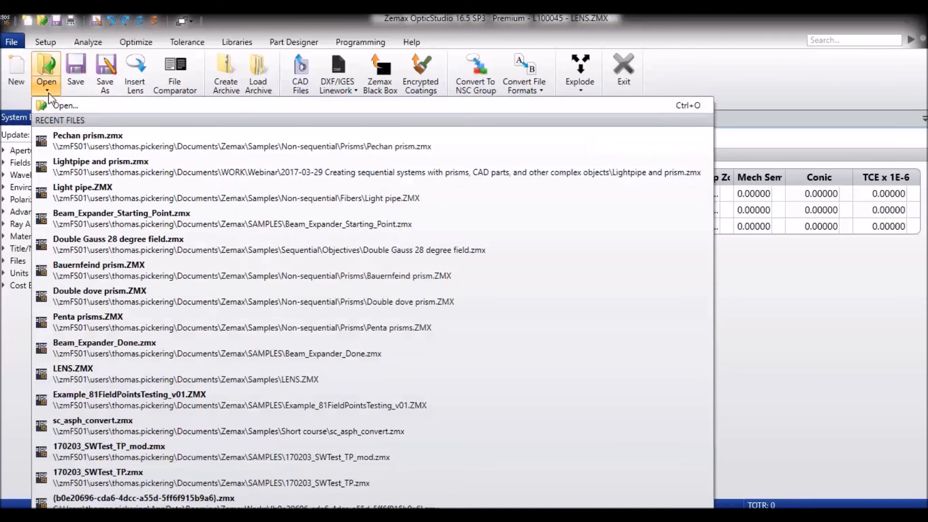
{"action": "left_click", "coordinate": [47, 84]}
{"action": "left_click", "coordinate": [45, 63]}
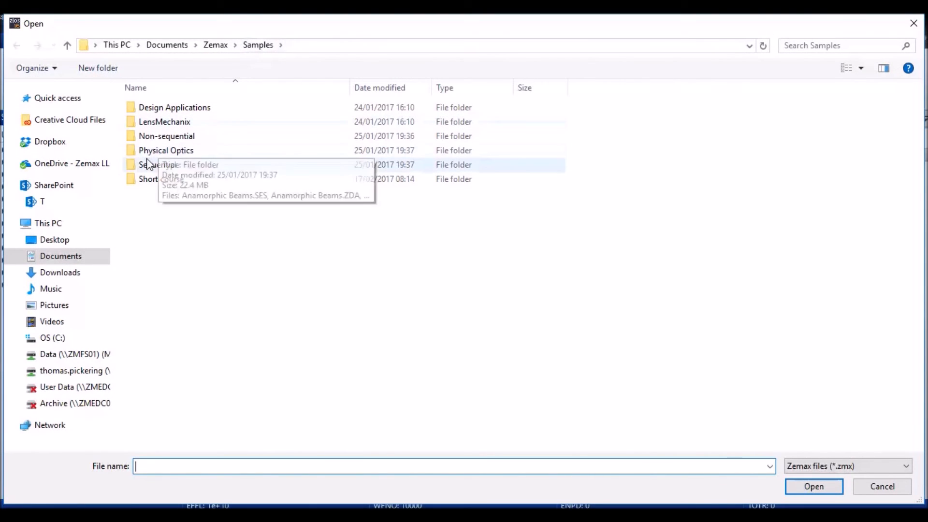
{"action": "double_click", "coordinate": [162, 139]}
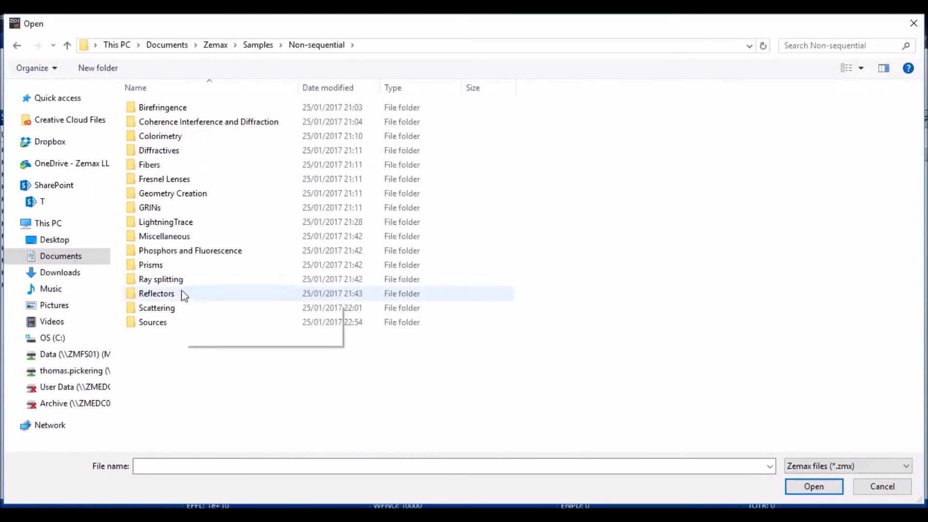
{"action": "double_click", "coordinate": [164, 267]}
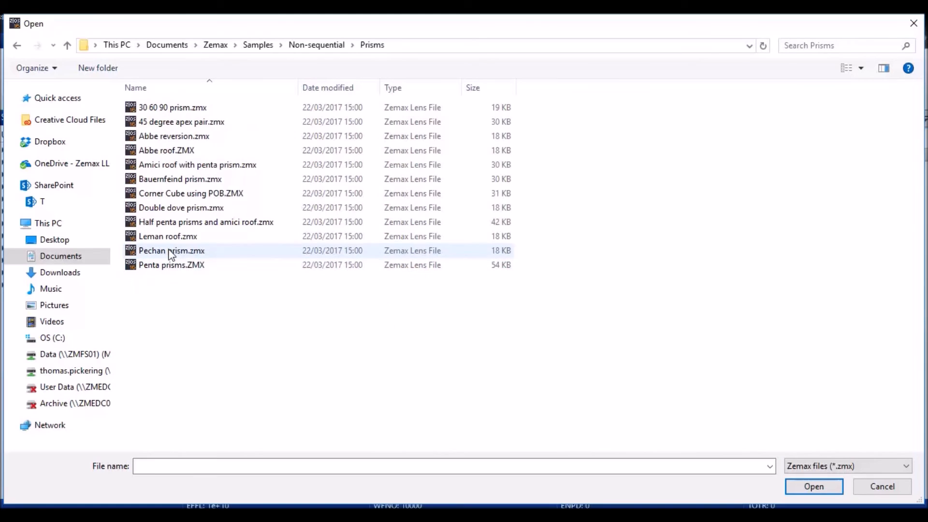
{"action": "double_click", "coordinate": [169, 251]}
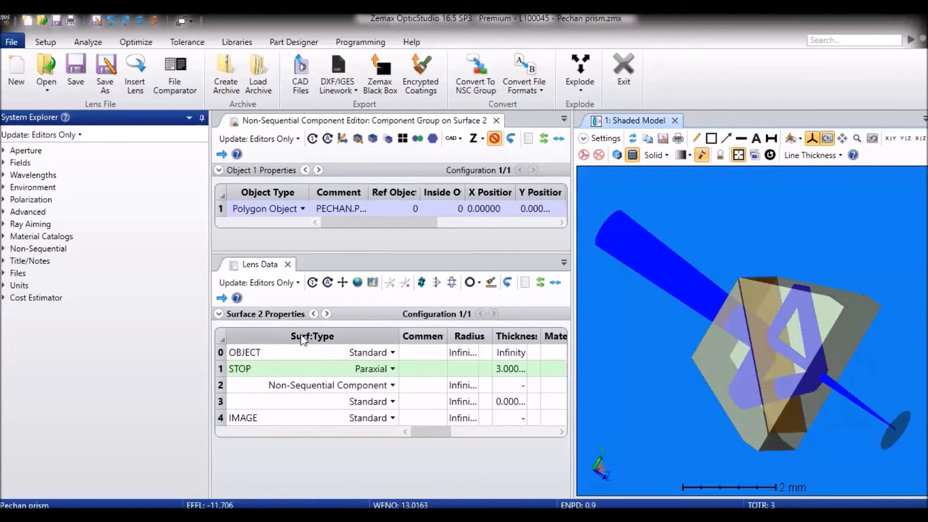
Widen the editor area beside the Shaded Model and review the object, stop and image surfaces in Lens Data
{"action": "left_click_drag", "start_coordinate": [572, 220], "coordinate": [772, 242]}
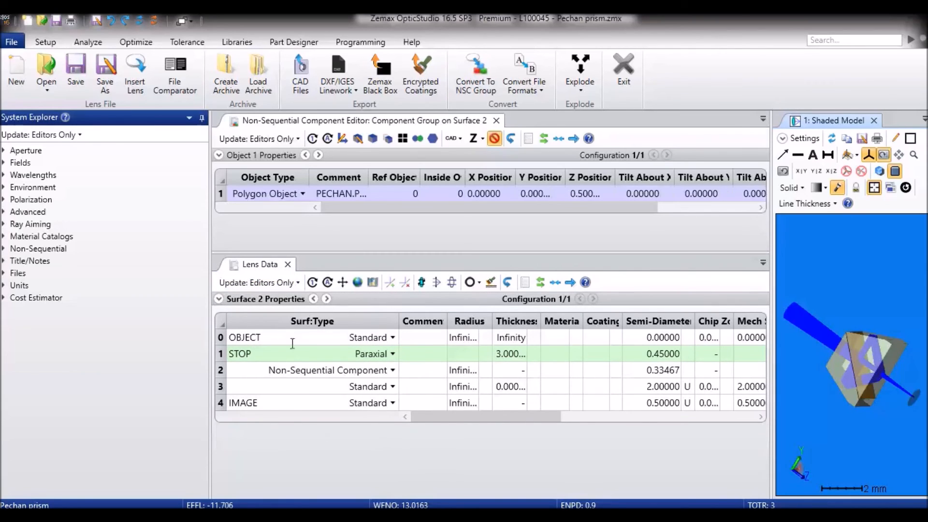
{"action": "left_click", "coordinate": [293, 337]}
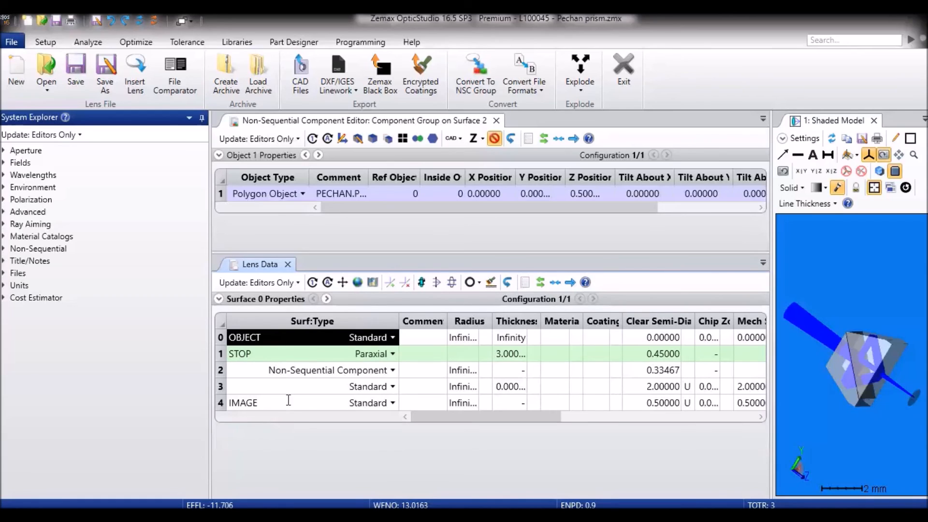
{"action": "left_click", "coordinate": [290, 355]}
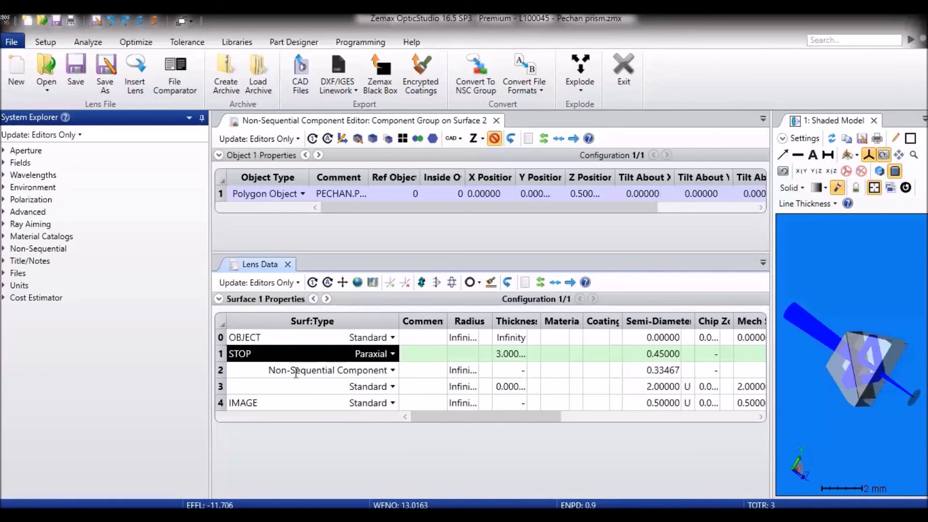
{"action": "left_click", "coordinate": [304, 404]}
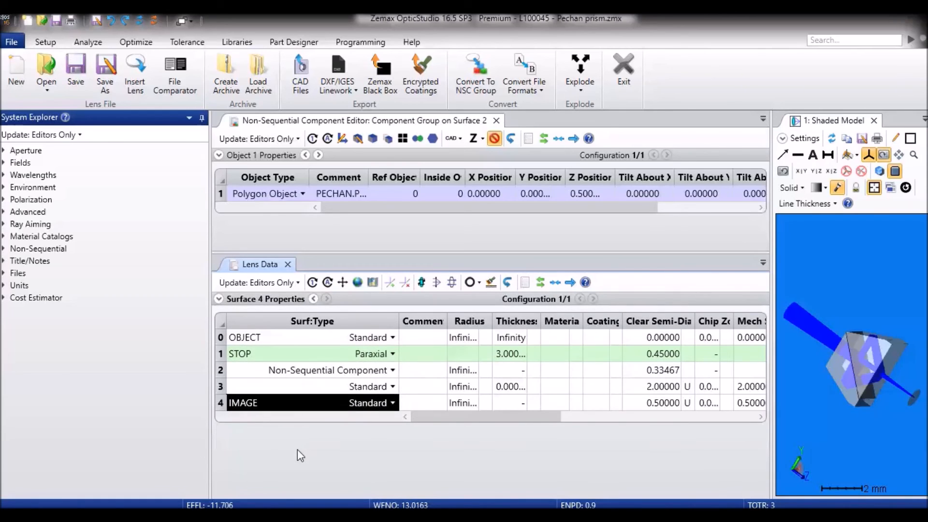
Examine the Non-Sequential Component surface 2 and the clear semi-diameter of surface 3 behind it
{"action": "left_click", "coordinate": [286, 371]}
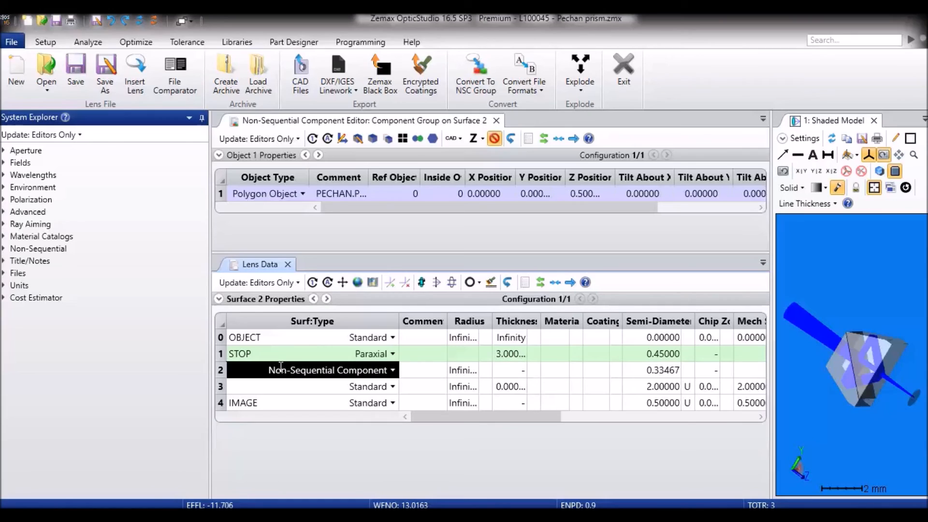
{"action": "left_click", "coordinate": [459, 374]}
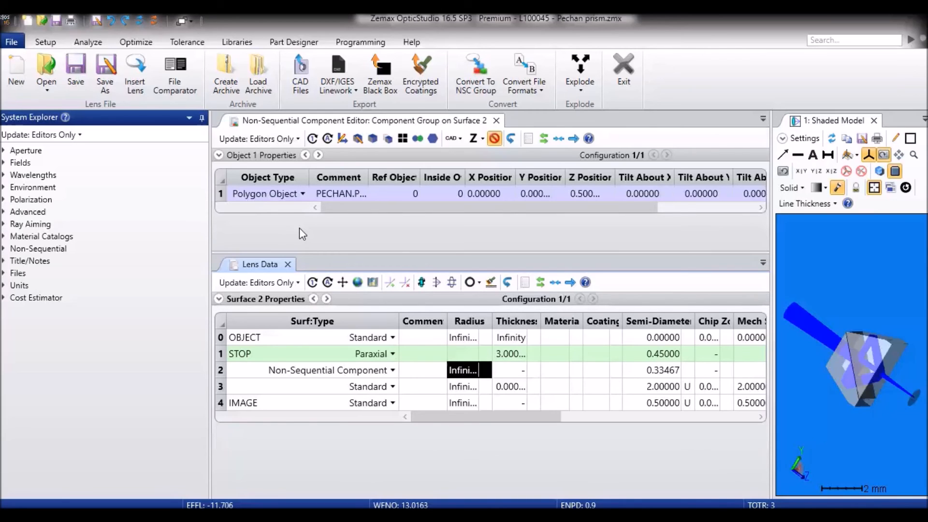
{"action": "left_click", "coordinate": [296, 370]}
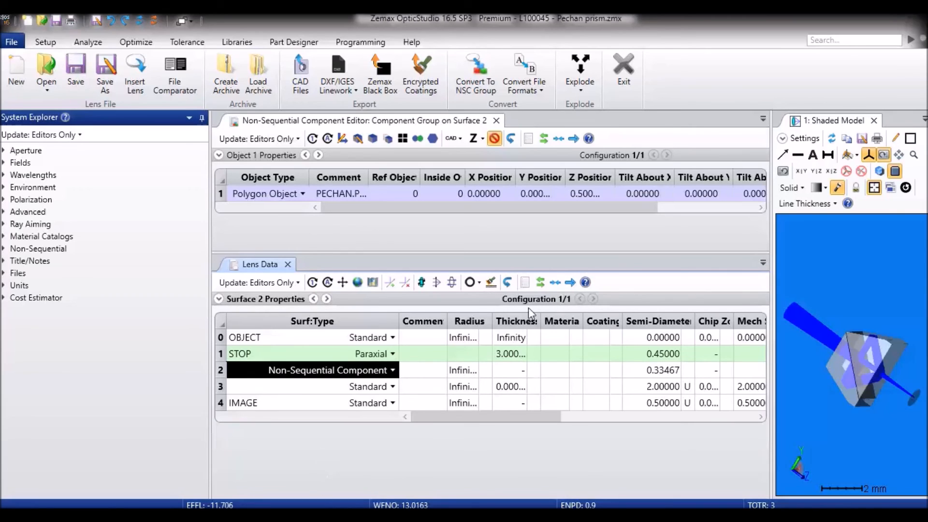
{"action": "key", "text": "Down"}
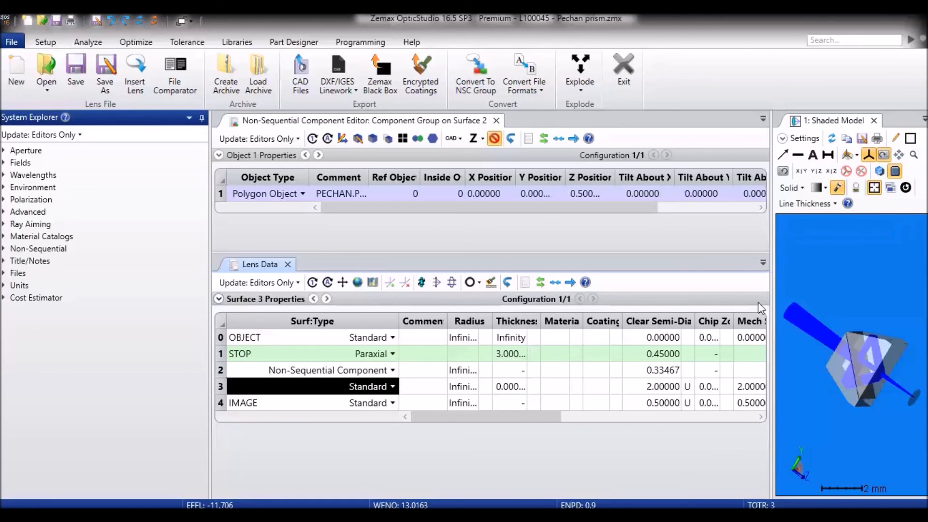
{"action": "left_click", "coordinate": [651, 387]}
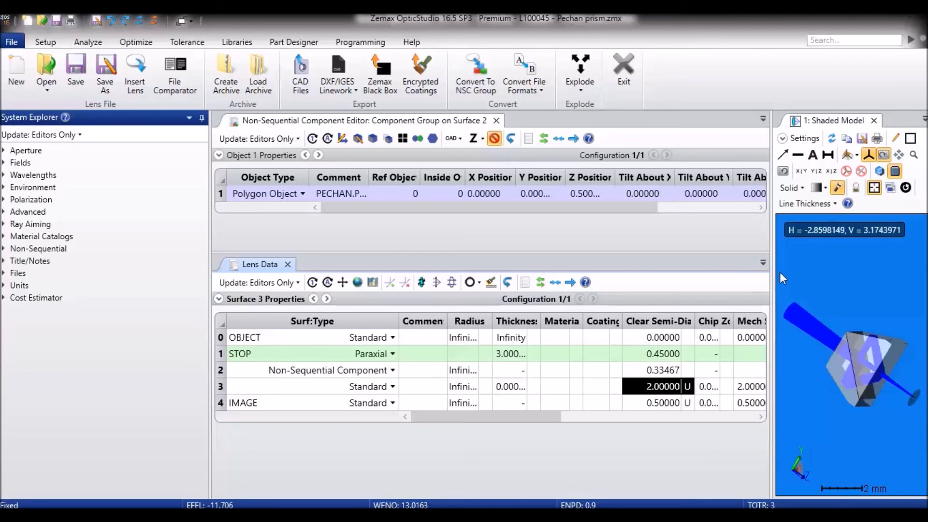
{"action": "left_click_drag", "start_coordinate": [772, 272], "coordinate": [766, 272]}
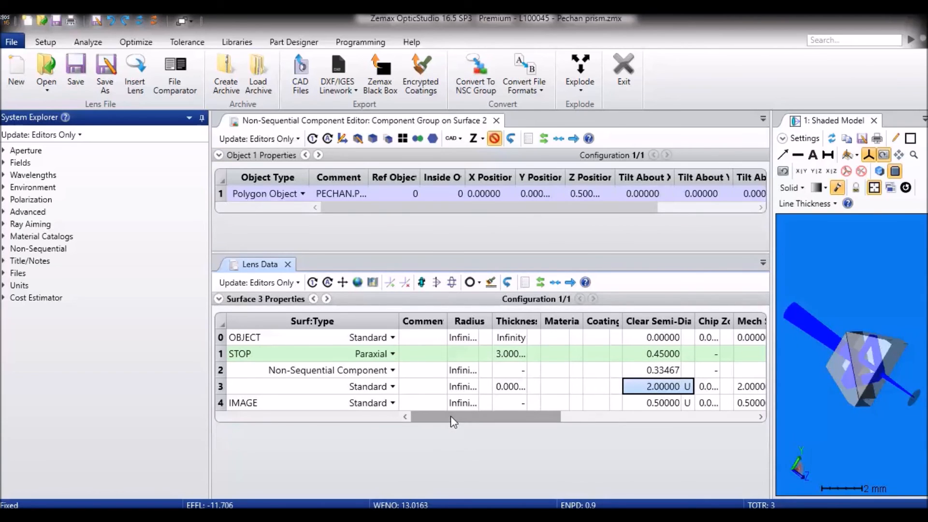
Go through the Non-Sequential Component row up to its Conic cell and widen the Lens Data columns to show full values
{"action": "left_click", "coordinate": [335, 372]}
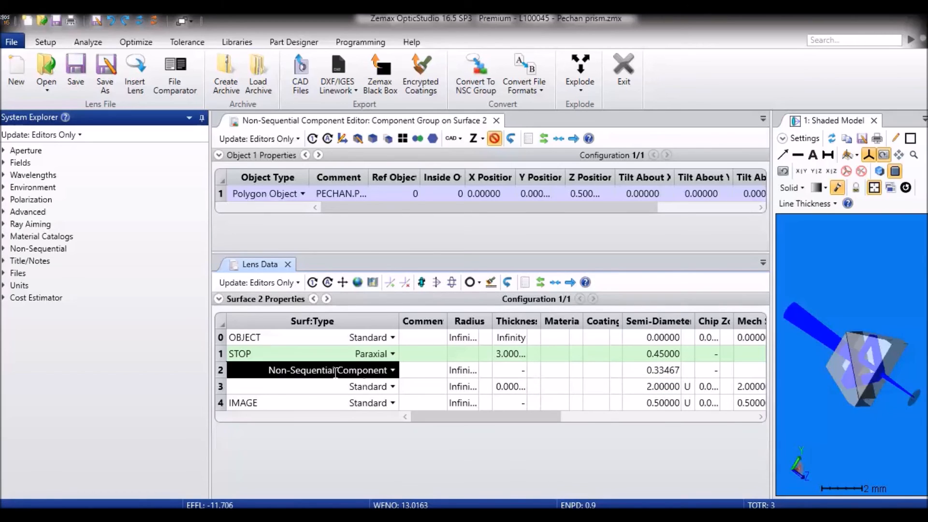
{"action": "key", "text": "Right"}
{"action": "key", "text": "Right"}
{"action": "key", "text": "Right"}
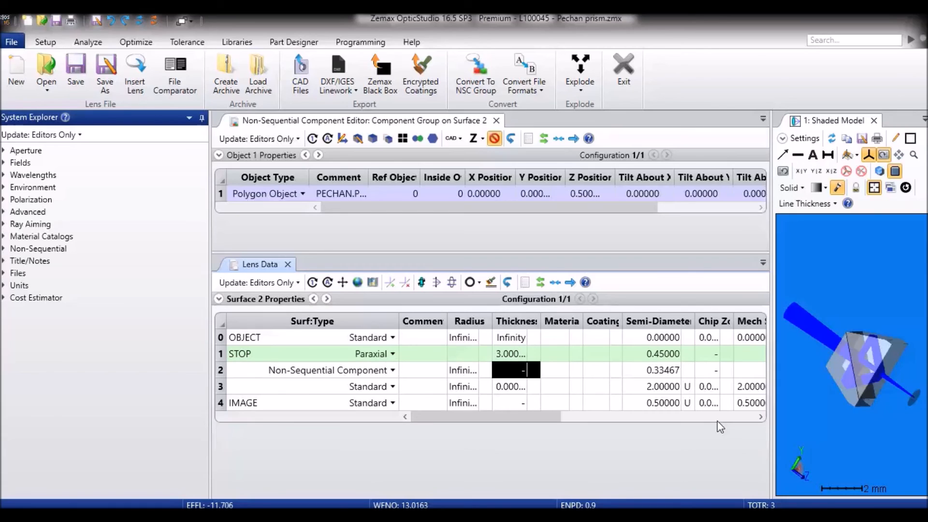
{"action": "key", "text": "Right"}
{"action": "key", "text": "Right"}
{"action": "key", "text": "Right"}
{"action": "key", "text": "Right"}
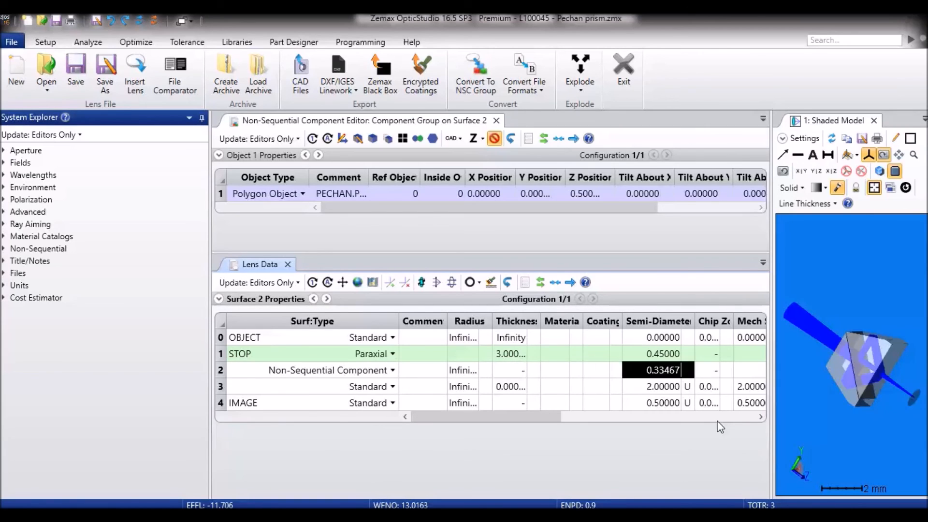
{"action": "key", "text": "Right"}
{"action": "key", "text": "Right"}
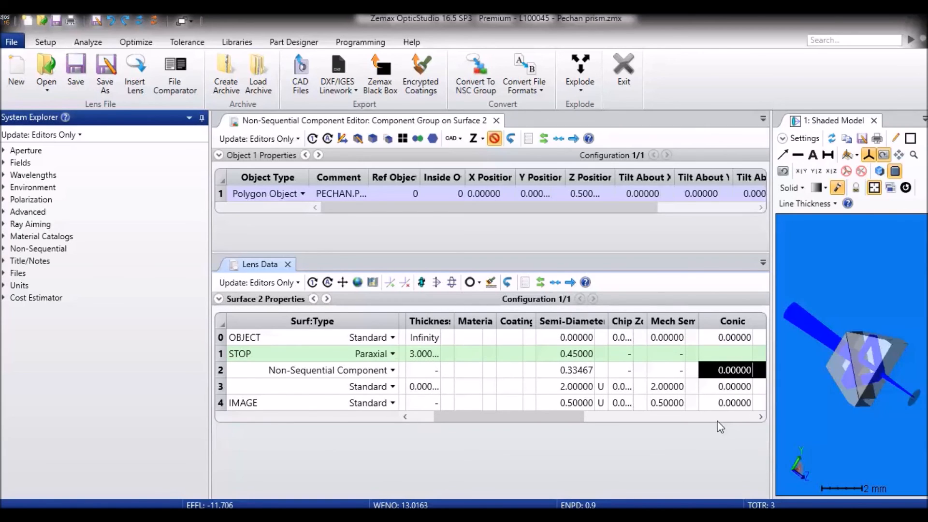
{"action": "left_click", "coordinate": [572, 284]}
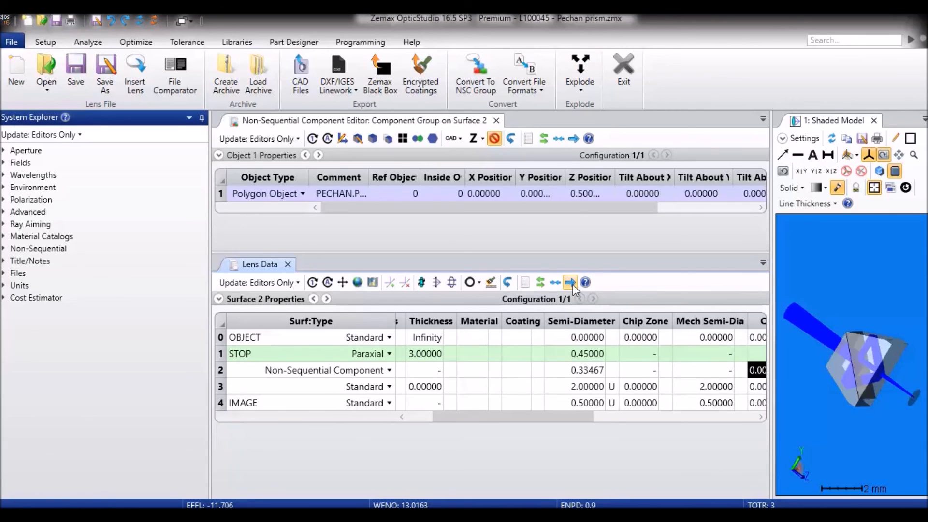
Examine the Non-Sequential Component surface's exit port columns and its Draw Ports? setting
{"action": "key", "text": "Right"}
{"action": "key", "text": "Right"}
{"action": "key", "text": "Right"}
{"action": "key", "text": "Right"}
{"action": "key", "text": "Right"}
{"action": "key", "text": "Right"}
{"action": "key", "text": "Right"}
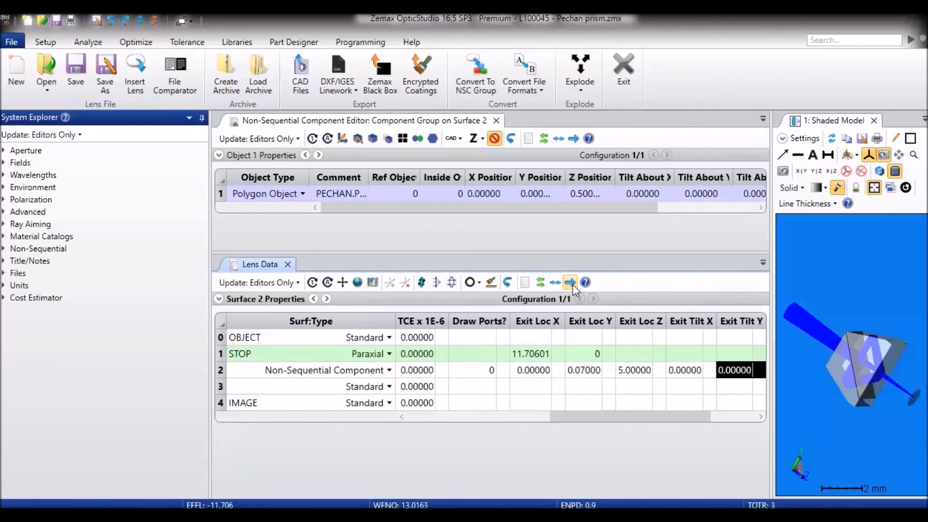
{"action": "key", "text": "Left"}
{"action": "key", "text": "Left"}
{"action": "key", "text": "Left"}
{"action": "key", "text": "Left"}
{"action": "key", "text": "Left"}
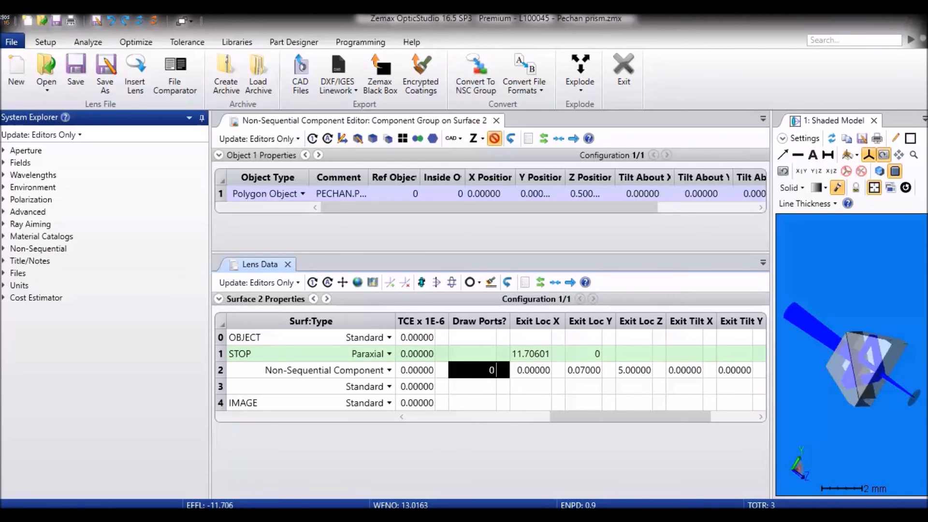
{"action": "key", "text": "Return"}
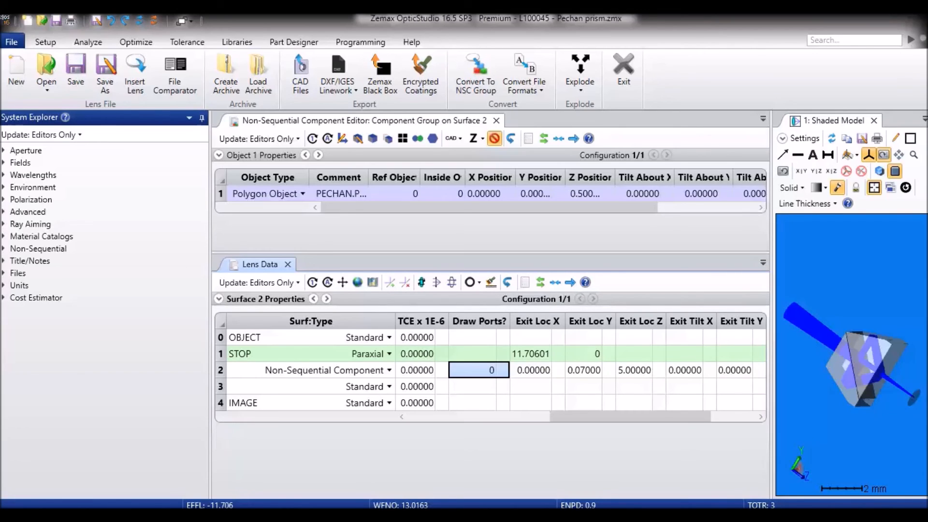
Inspect the Exit Loc X, Y, Z and Exit Tilt X, Y, Z parameters of the Non-Sequential Component surface
{"action": "double_click", "coordinate": [530, 374]}
{"action": "key", "text": "Tab"}
{"action": "key", "text": "Tab"}
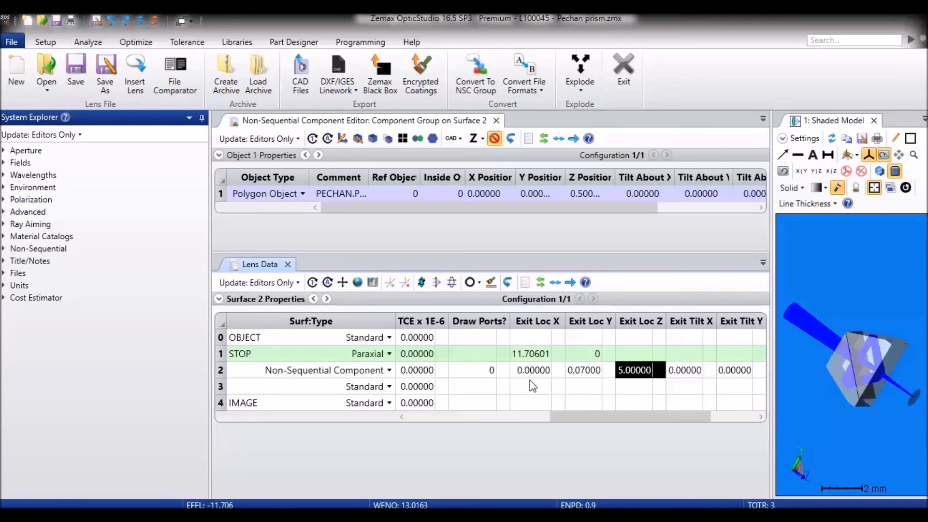
{"action": "key", "text": "Tab"}
{"action": "key", "text": "Tab"}
{"action": "key", "text": "Tab"}
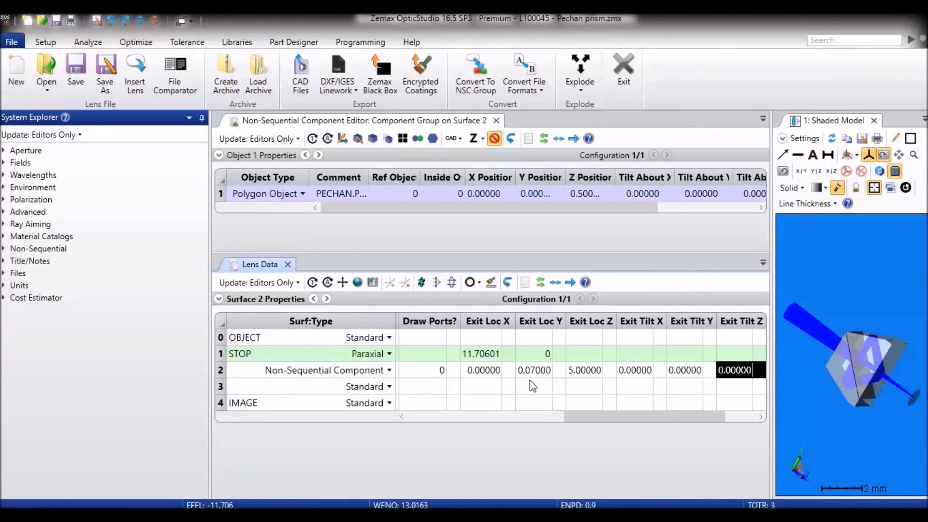
{"action": "key", "text": "shift+Tab"}
{"action": "key", "text": "shift+Tab"}
{"action": "key", "text": "Tab"}
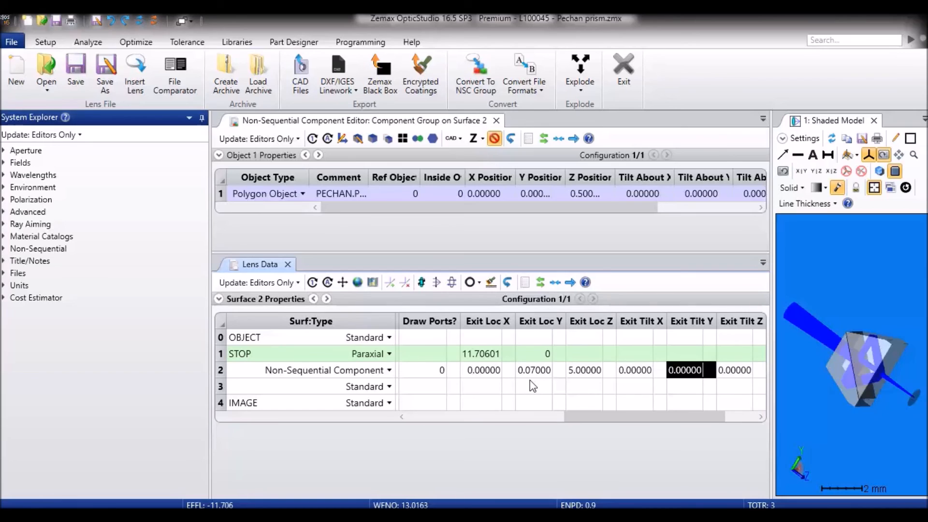
{"action": "key", "text": "shift+Tab"}
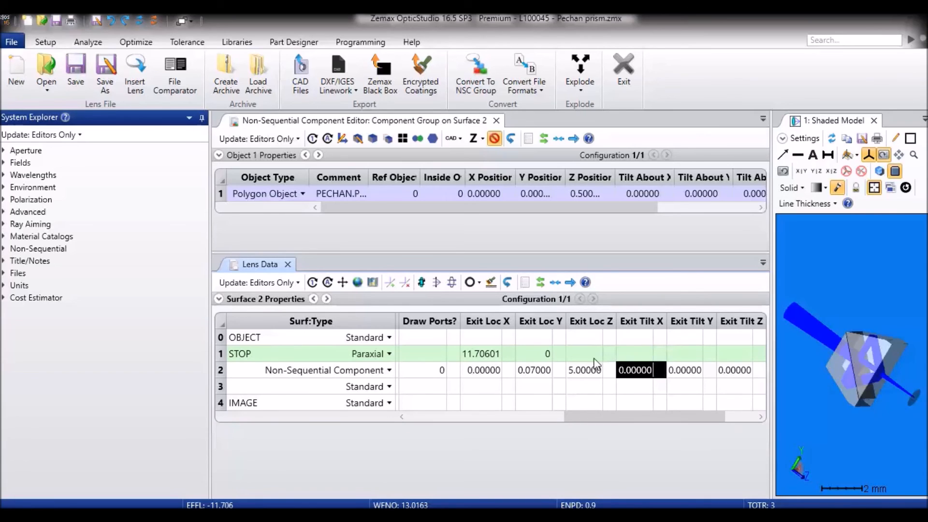
{"action": "left_click", "coordinate": [358, 371]}
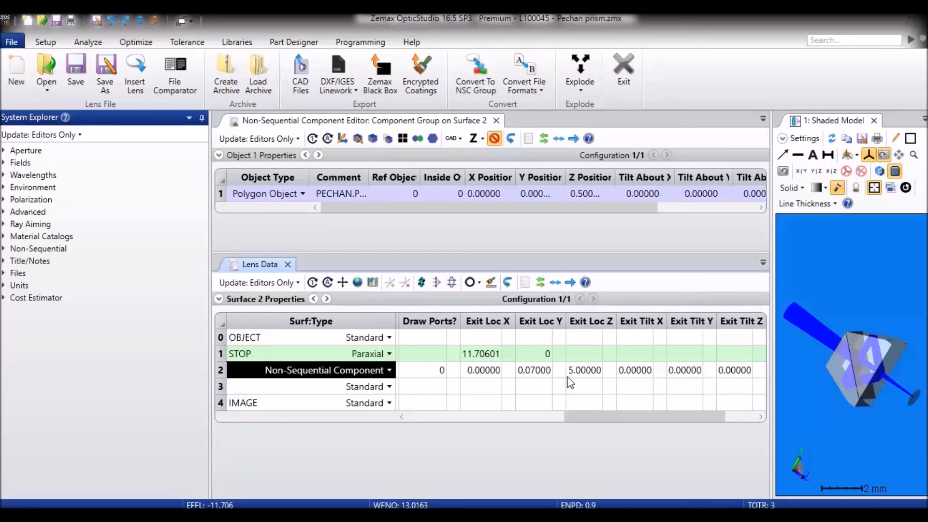
{"action": "left_click", "coordinate": [222, 371]}
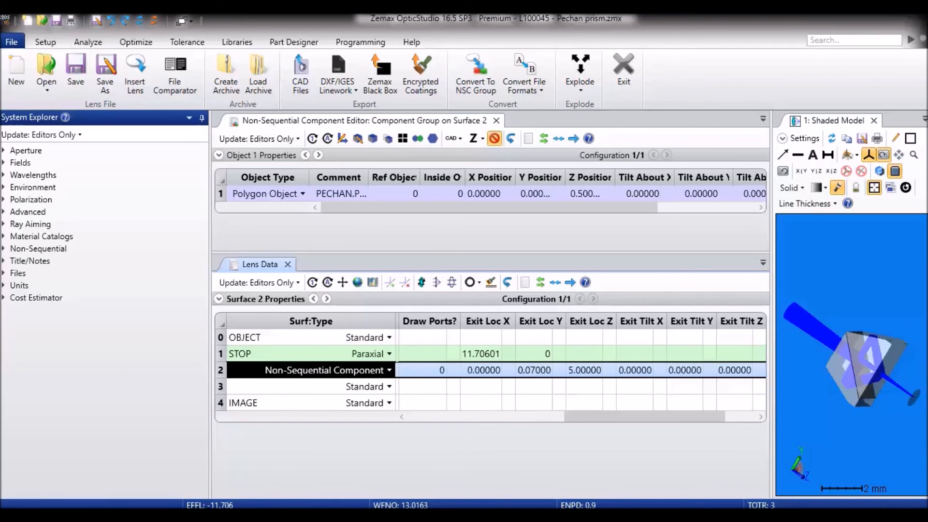
Set the Order parameter of the Non-Sequential Component surface to 1
{"action": "left_click", "coordinate": [479, 372]}
{"action": "key", "text": "Right"}
{"action": "key", "text": "Right"}
{"action": "key", "text": "Right"}
{"action": "key", "text": "Right"}
{"action": "key", "text": "Right"}
{"action": "key", "text": "Right"}
{"action": "key", "text": "Right"}
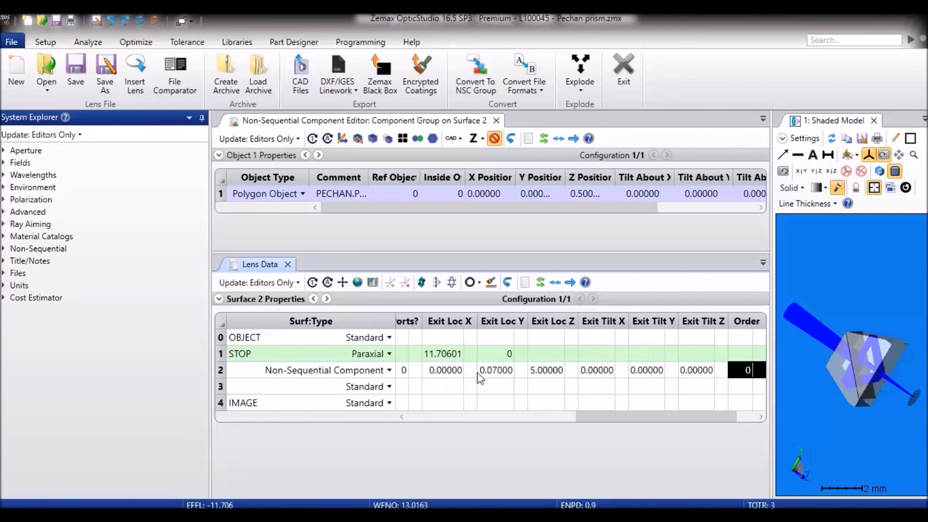
{"action": "key", "text": "Left"}
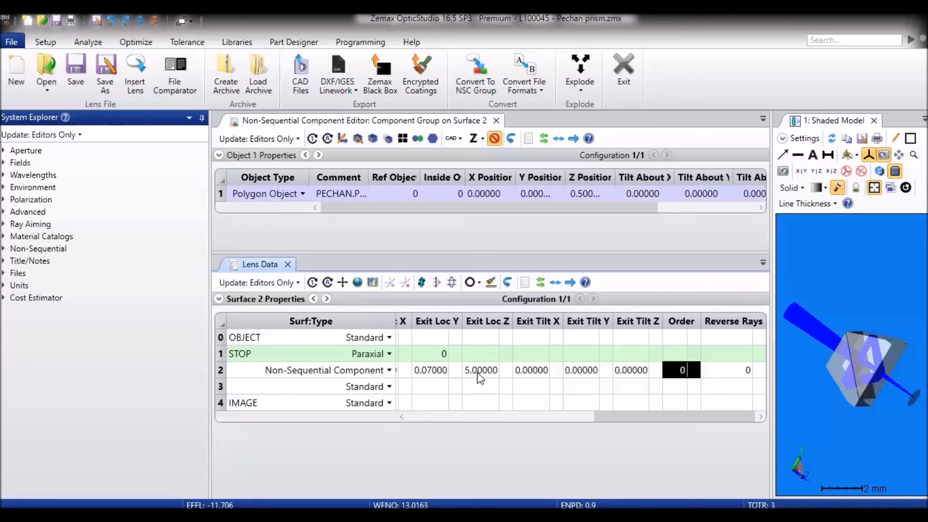
{"action": "type", "text": "1"}
{"action": "key", "text": "Return"}
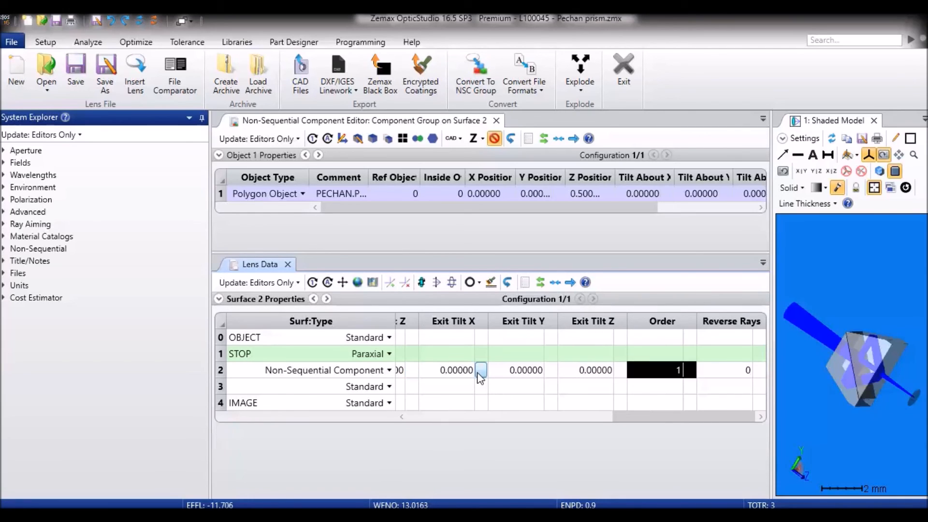
Set the Order parameter of the Non-Sequential Component surface back to 0
{"action": "type", "text": "0"}
{"action": "key", "text": "Return"}
{"action": "key", "text": "Up"}
{"action": "key", "text": "Right"}
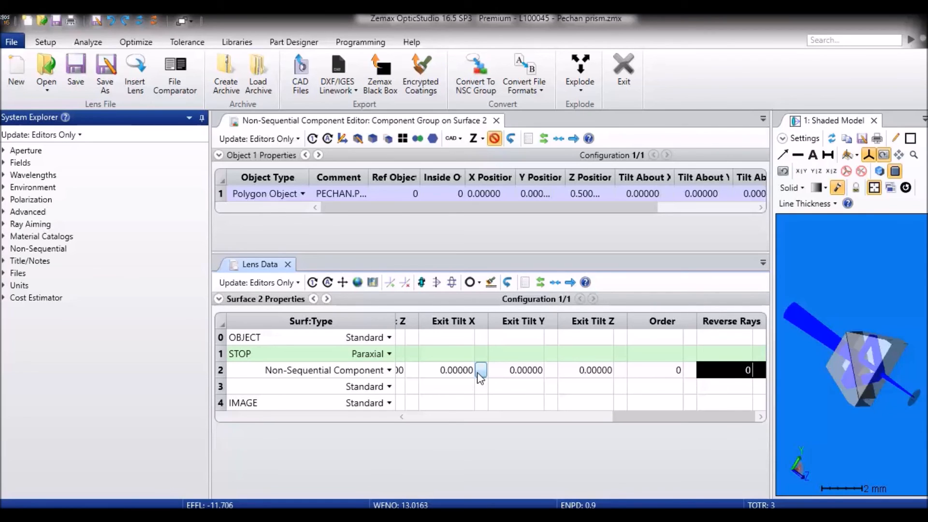
Set Reverse Rays to 1 on the Non-Sequential Component surface
{"action": "key", "text": "Left"}
{"action": "key", "text": "Right"}
{"action": "key", "text": "BackSpace"}
{"action": "type", "text": "1"}
{"action": "key", "text": "Return"}
{"action": "key", "text": "Up"}
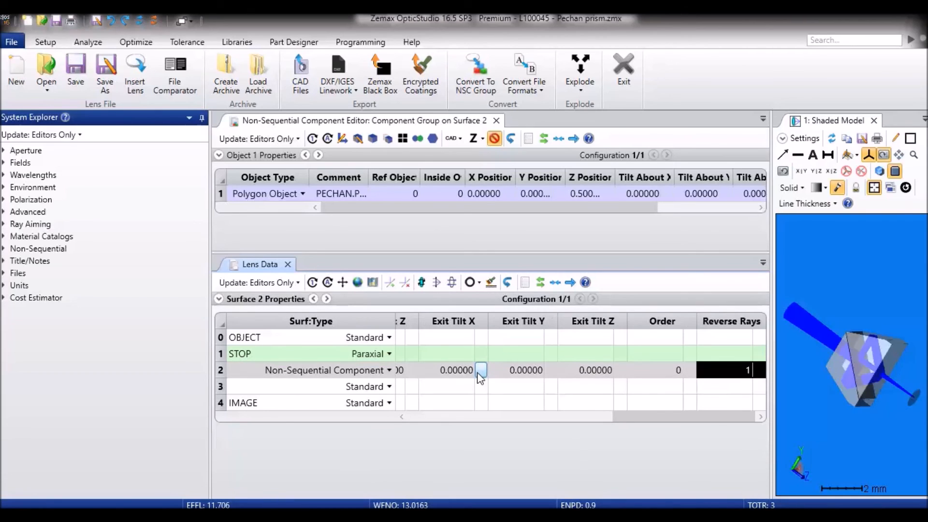
Set Reverse Rays back to 0 on the Non-Sequential Component surface
{"action": "key", "text": "BackSpace"}
{"action": "type", "text": "0"}
{"action": "key", "text": "Return"}
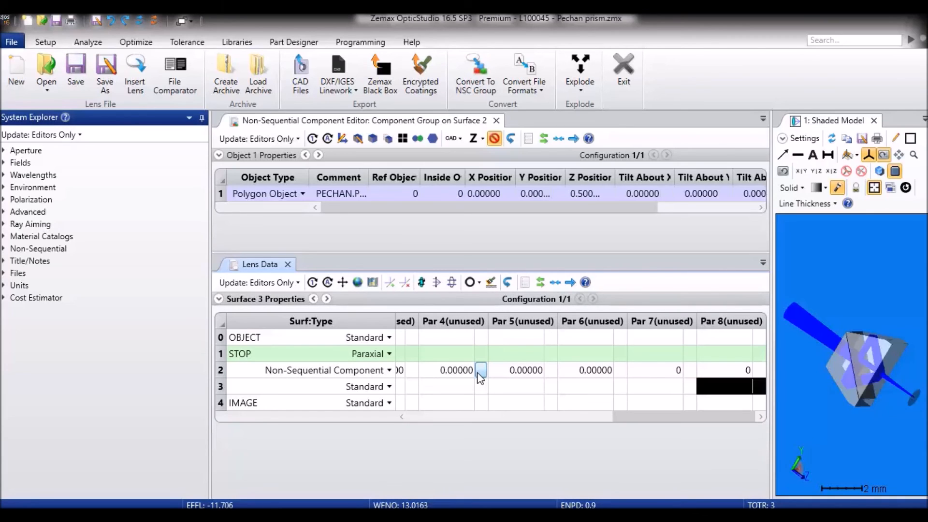
Enlarge the shaded model and rotate it to examine the rays through the Pechan prism from the side
{"action": "key", "text": "Left"}
{"action": "key", "text": "Left"}
{"action": "key", "text": "Left"}
{"action": "key", "text": "Left"}
{"action": "key", "text": "Left"}
{"action": "key", "text": "Left"}
{"action": "key", "text": "Left"}
{"action": "key", "text": "Left"}
{"action": "key", "text": "Left"}
{"action": "key", "text": "Left"}
{"action": "key", "text": "Left"}
{"action": "key", "text": "Left"}
{"action": "key", "text": "Left"}
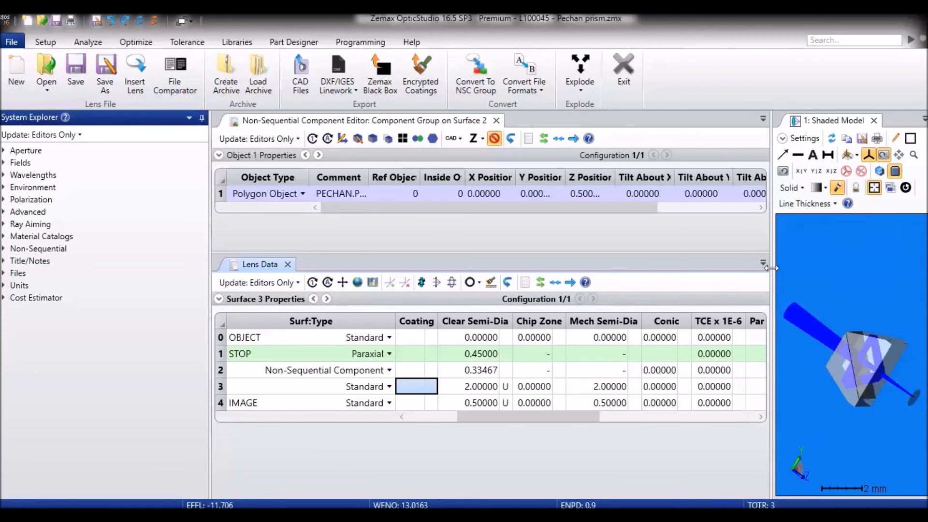
{"action": "left_click_drag", "start_coordinate": [771, 268], "coordinate": [569, 268]}
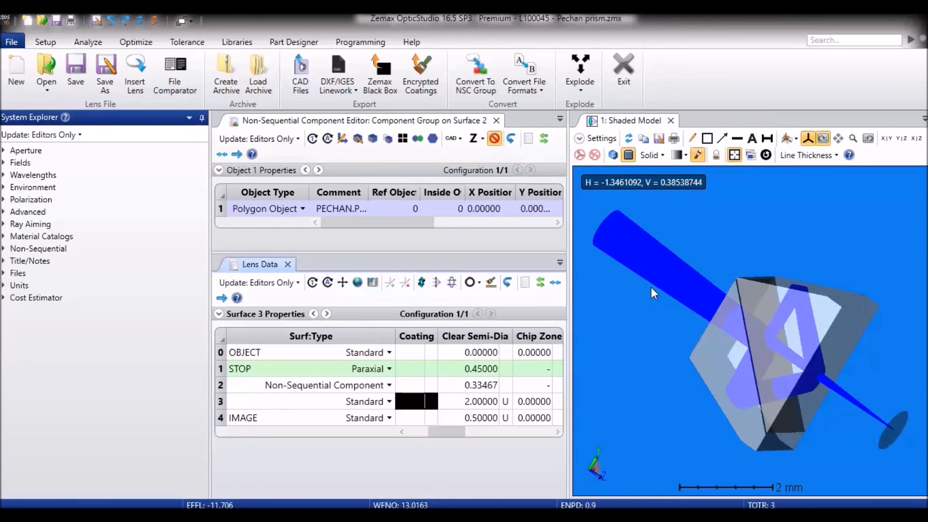
{"action": "mouse_move", "coordinate": [785, 454]}
{"action": "left_mouse_down"}
{"action": "mouse_move", "coordinate": [811, 437]}
{"action": "mouse_move", "coordinate": [836, 436]}
{"action": "left_mouse_up"}
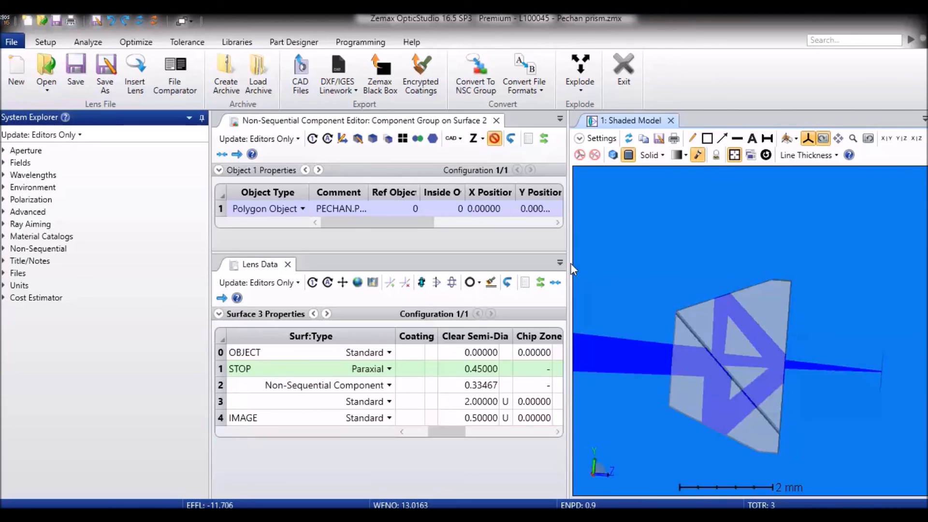
Open the PECHAN.POB file of the Polygon Object, examine its vertex definitions, and close it
{"action": "double_click", "coordinate": [369, 192]}
{"action": "left_click", "coordinate": [348, 212]}
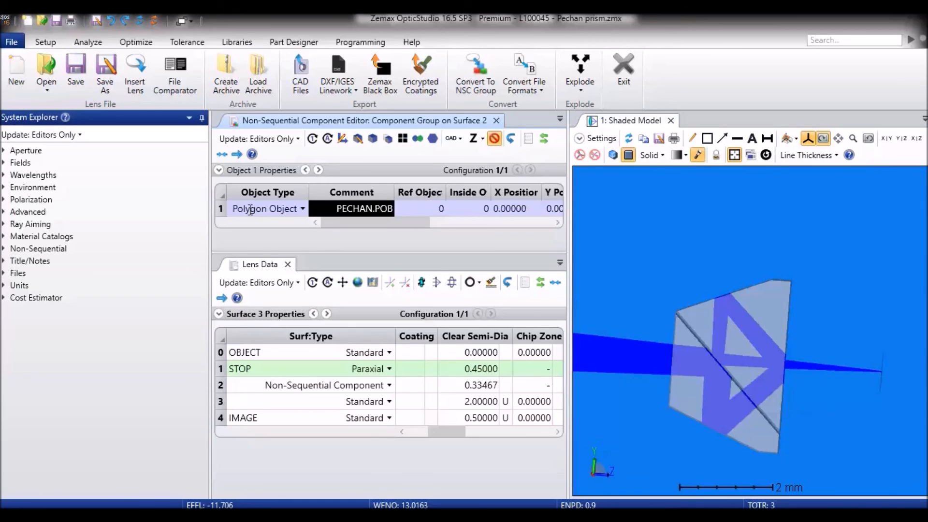
{"action": "left_click", "coordinate": [358, 139]}
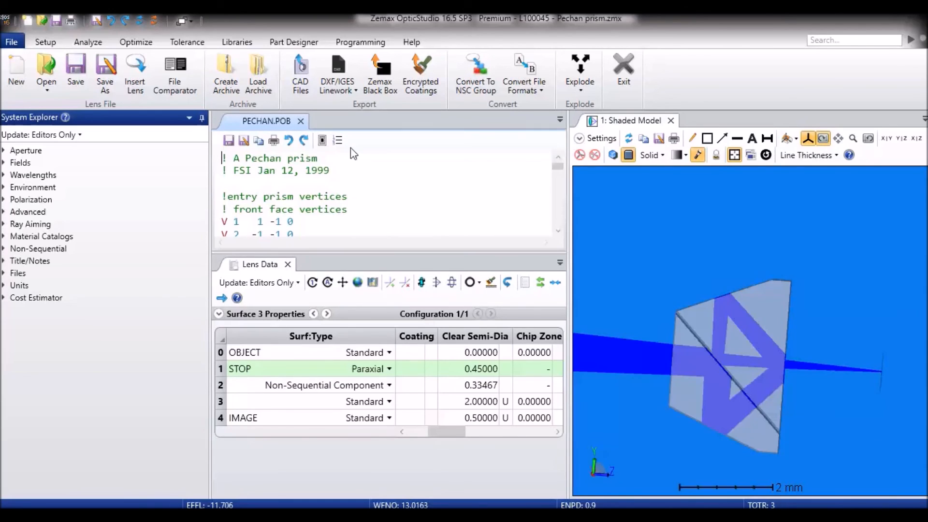
{"action": "left_click_drag", "start_coordinate": [289, 250], "coordinate": [289, 455]}
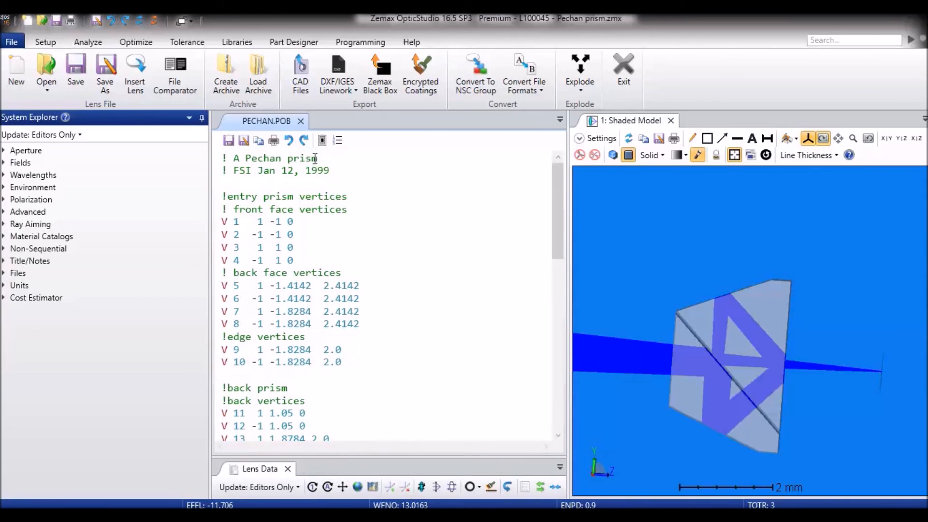
{"action": "left_click_drag", "start_coordinate": [272, 455], "coordinate": [315, 272]}
{"action": "left_click", "coordinate": [300, 121]}
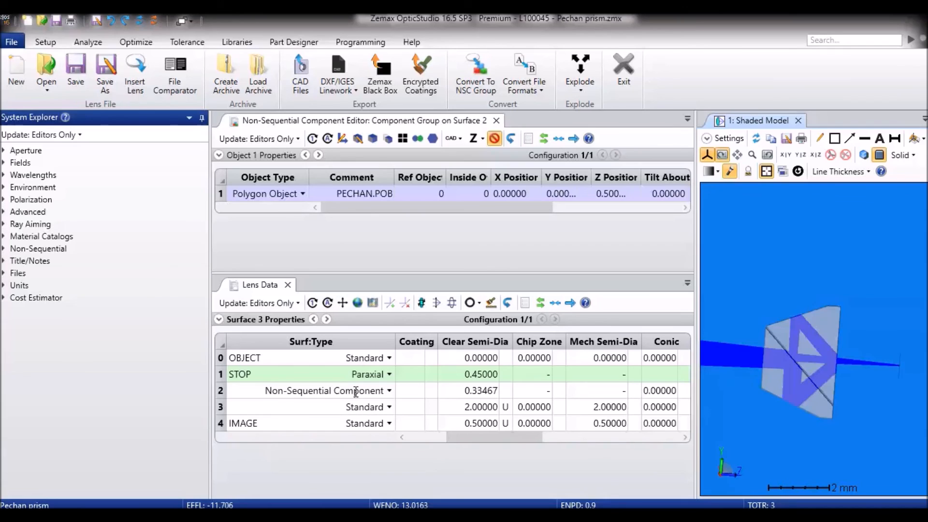
{"action": "left_click", "coordinate": [356, 392]}
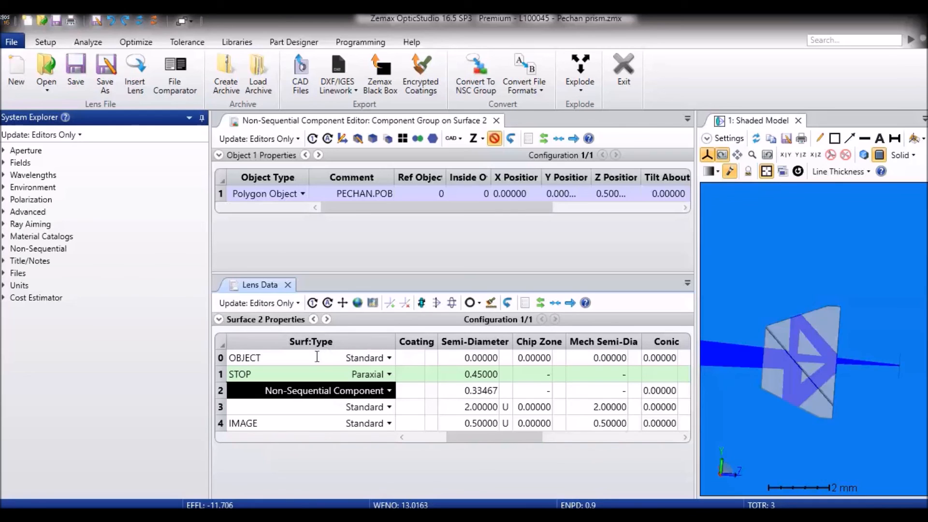
{"action": "left_click", "coordinate": [315, 359]}
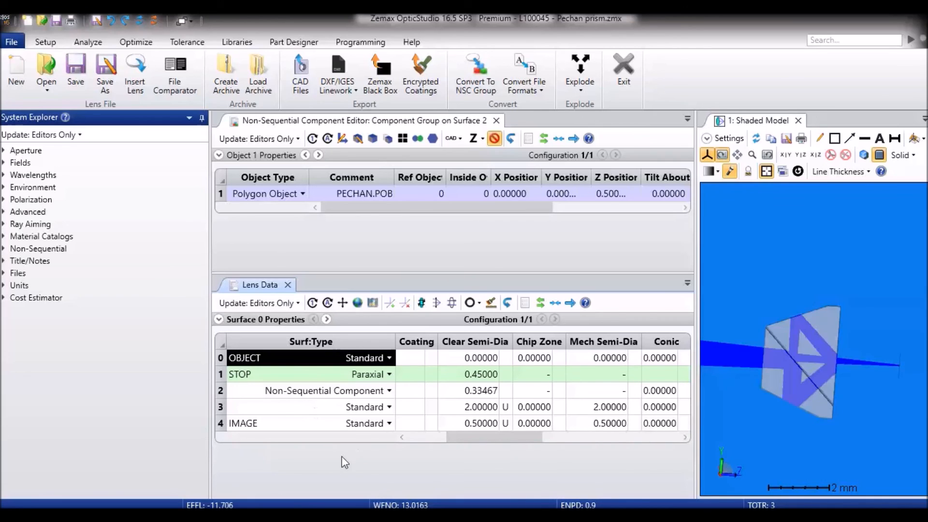
Start a new lens file without saving the changes to Pechan prism.zmx
{"action": "left_click", "coordinate": [332, 247]}
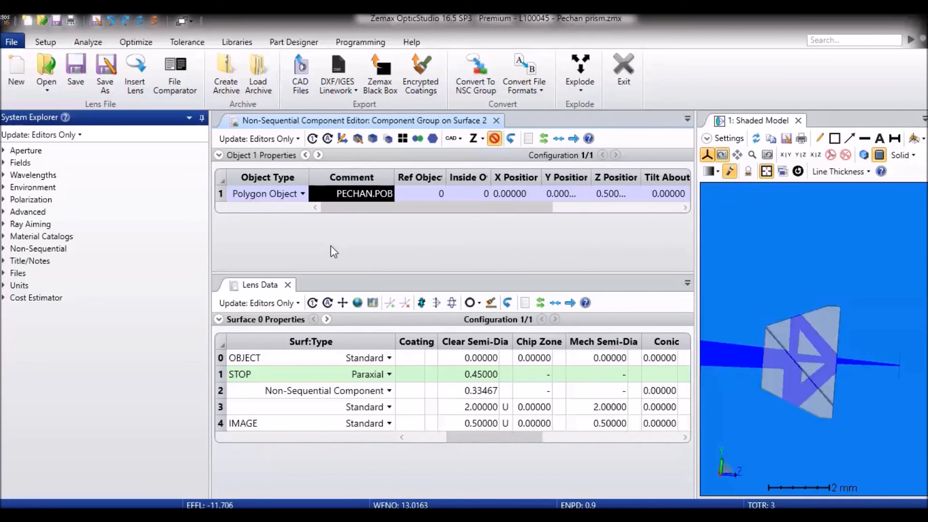
{"action": "key", "text": "ctrl+o"}
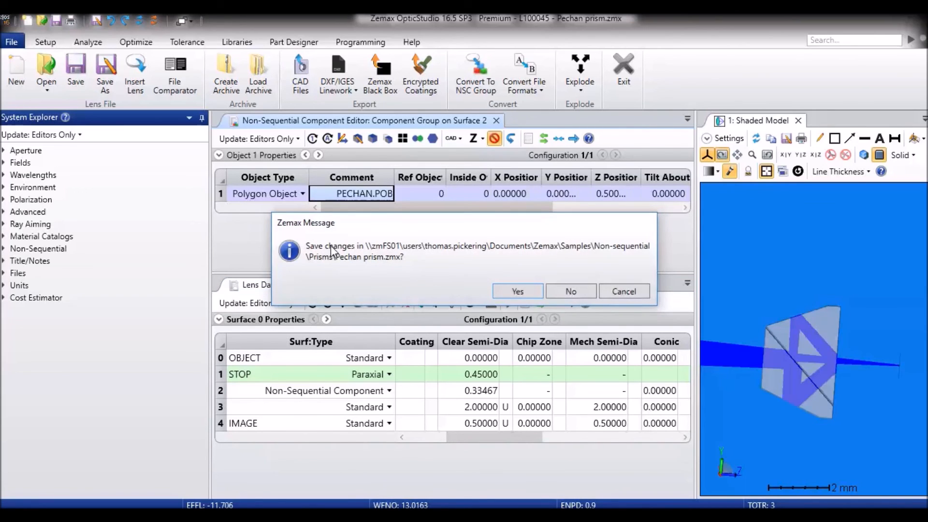
{"action": "left_click", "coordinate": [572, 291]}
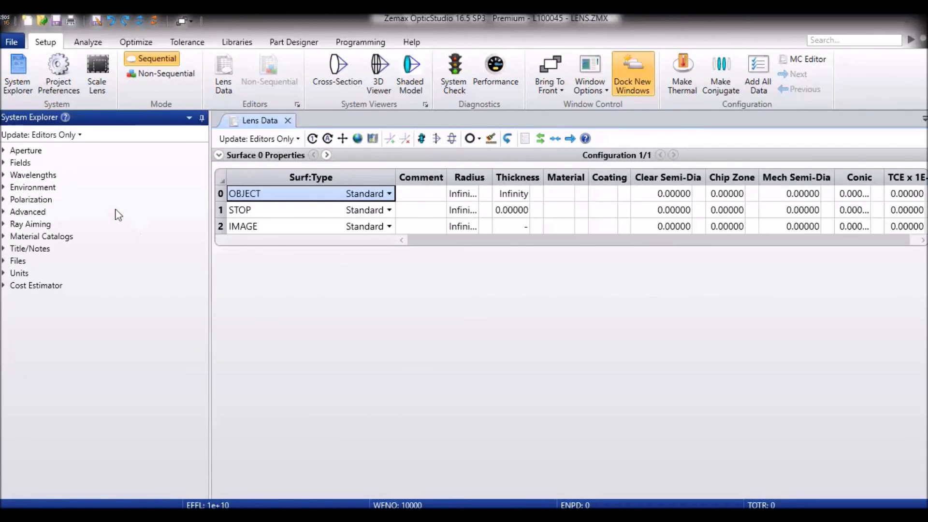
Set the Entrance Pupil Diameter aperture value to 5.0
{"action": "left_click", "coordinate": [11, 151]}
{"action": "left_click", "coordinate": [73, 218]}
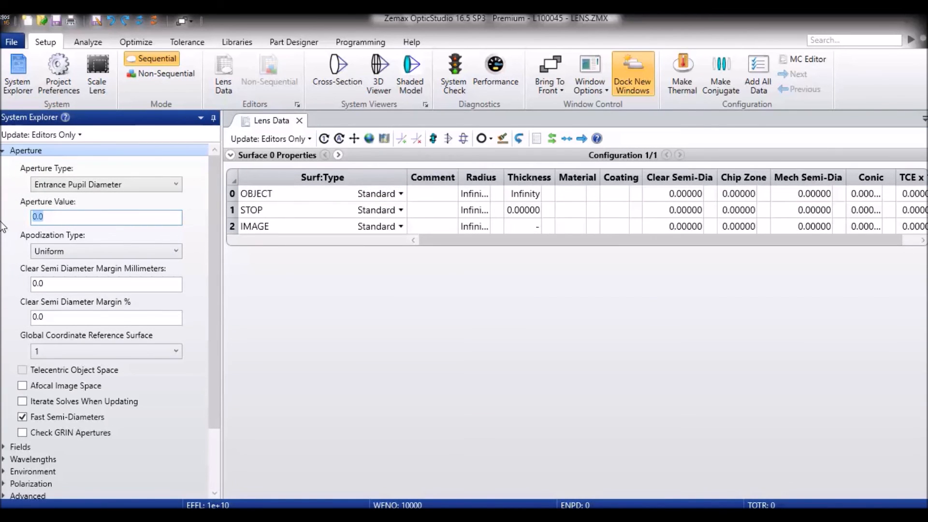
{"action": "type", "text": "5.0"}
{"action": "left_click", "coordinate": [9, 151]}
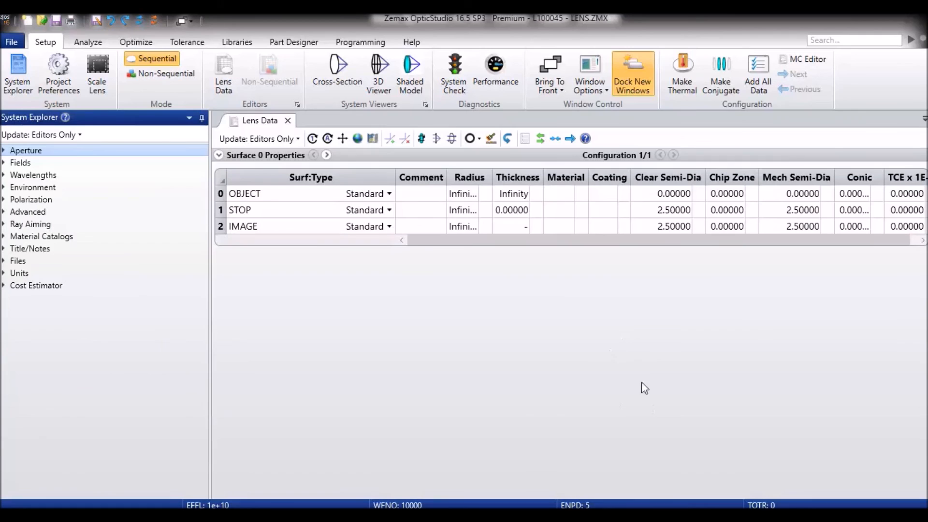
Insert four Standard surfaces between the stop and the image surface
{"action": "left_click", "coordinate": [383, 247]}
{"action": "left_click", "coordinate": [369, 226]}
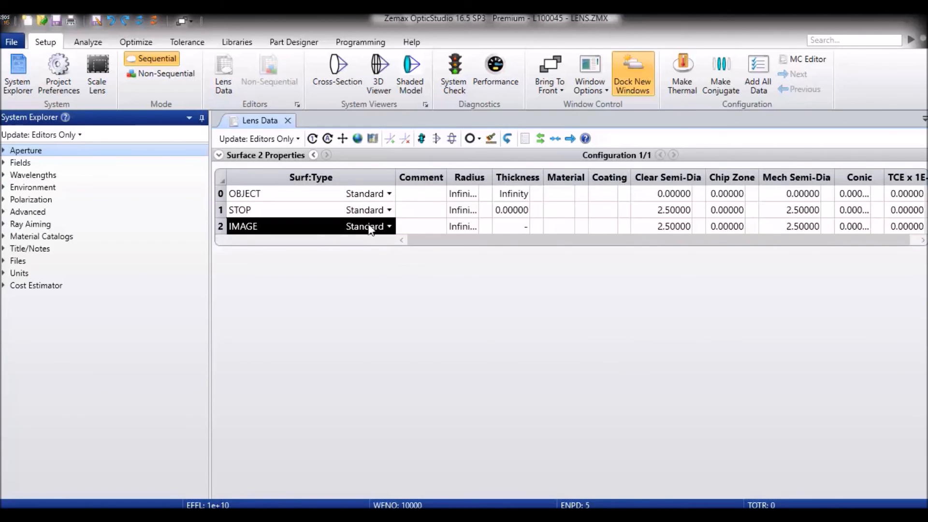
{"action": "key", "text": "Insert"}
{"action": "key", "text": "Insert"}
{"action": "key", "text": "Insert"}
{"action": "key", "text": "Insert"}
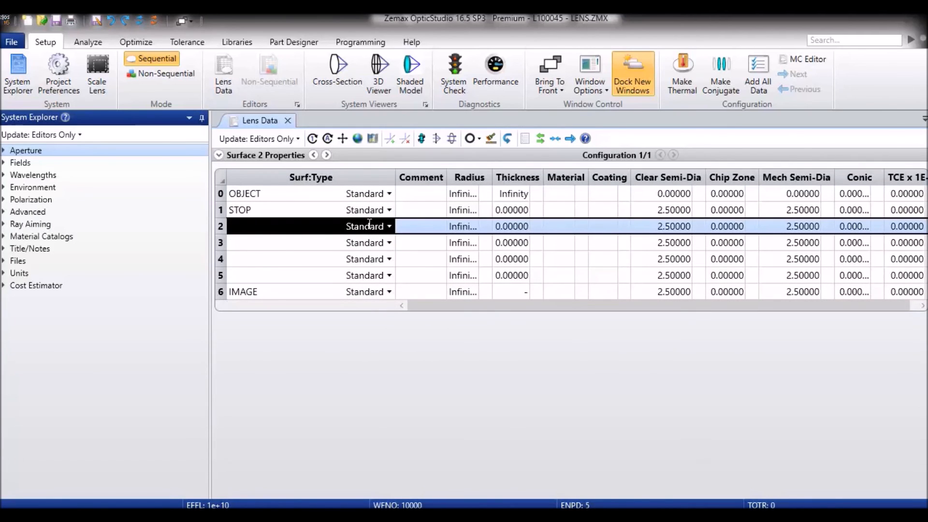
Set the thickness of the stop surface to 10 and fit the Lens Data column widths to their contents
{"action": "key", "text": "Up"}
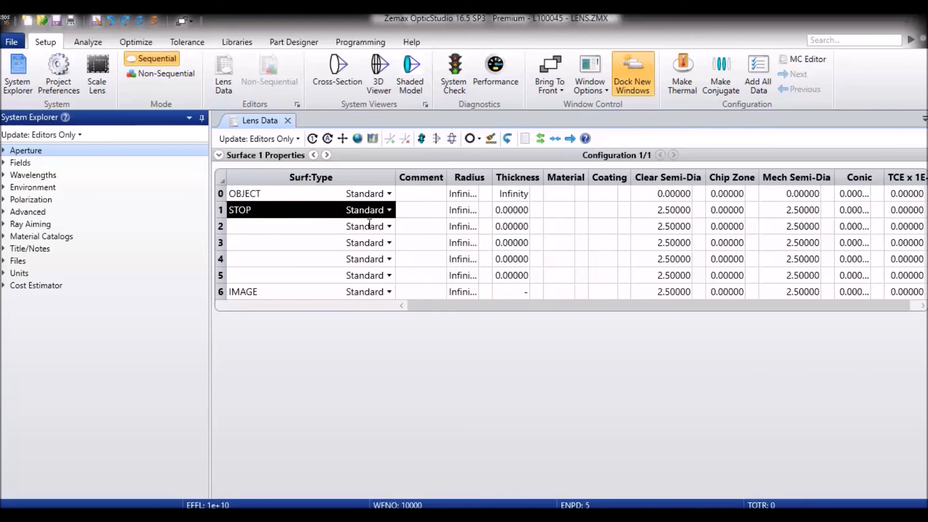
{"action": "key", "text": "Right"}
{"action": "key", "text": "Right"}
{"action": "key", "text": "Right"}
{"action": "type", "text": "10"}
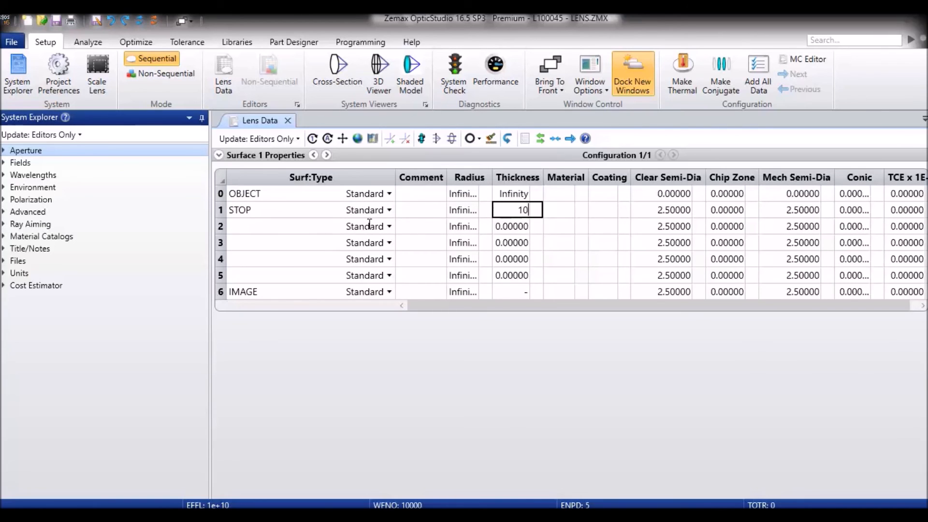
{"action": "key", "text": "Return"}
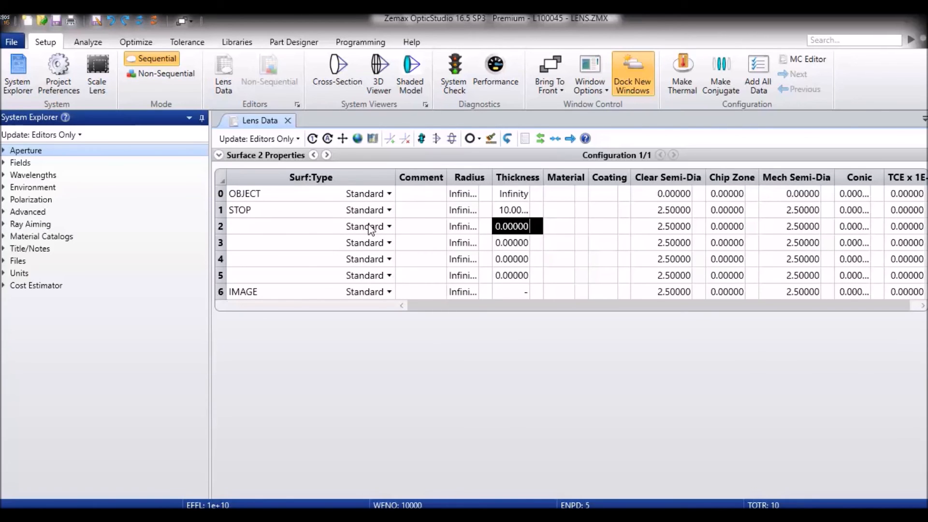
{"action": "left_click", "coordinate": [569, 139]}
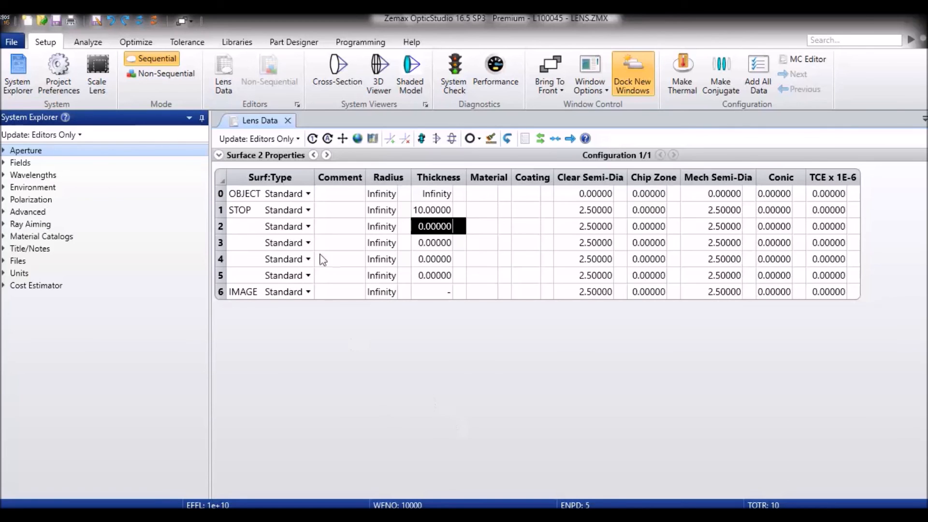
Change the type of surface 2 to Non-Sequential Component
{"action": "left_click", "coordinate": [282, 231]}
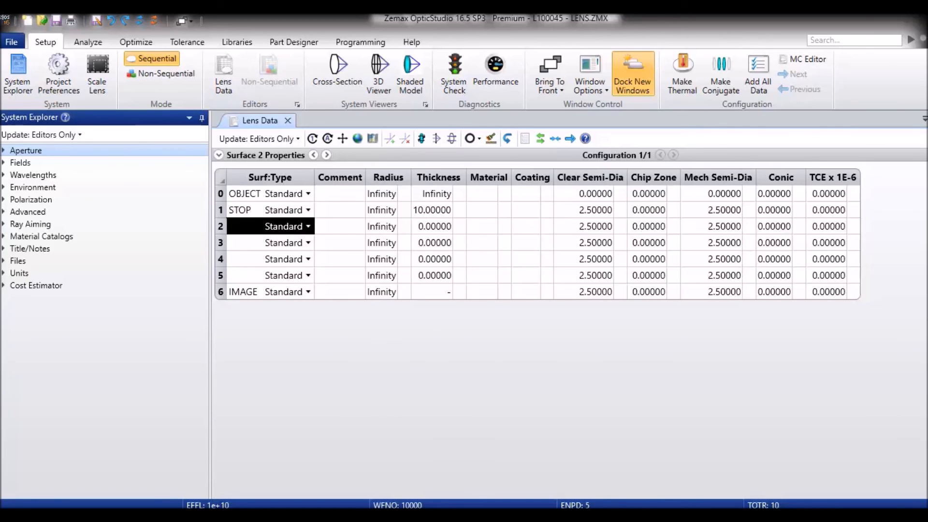
{"action": "type", "text": "non"}
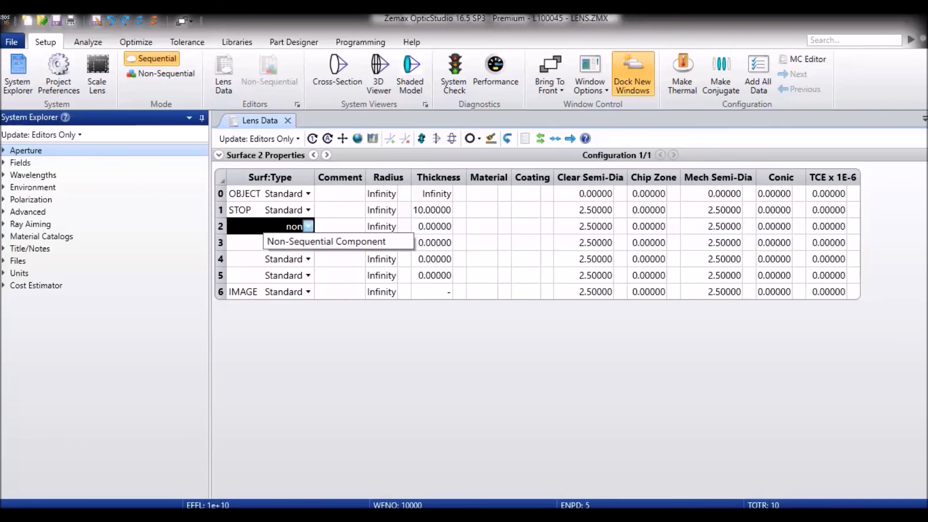
{"action": "key", "text": "Down"}
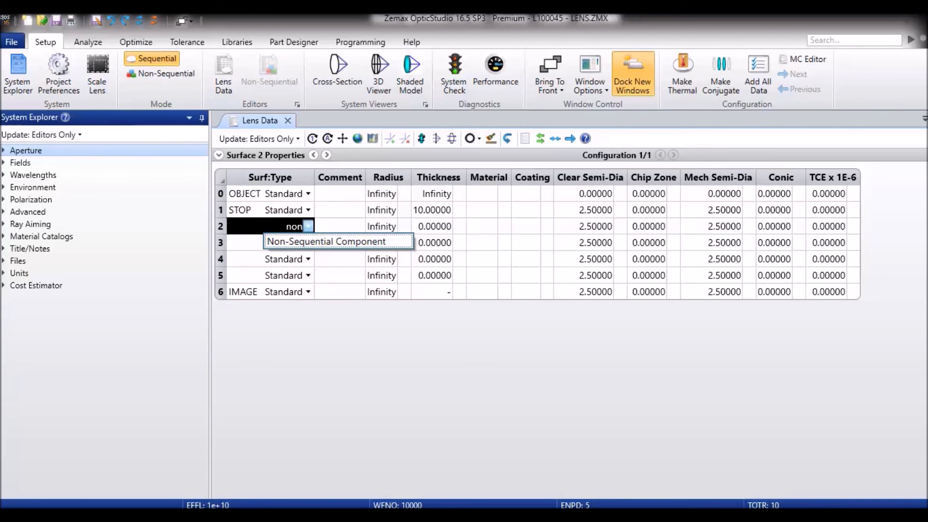
{"action": "key", "text": "Return"}
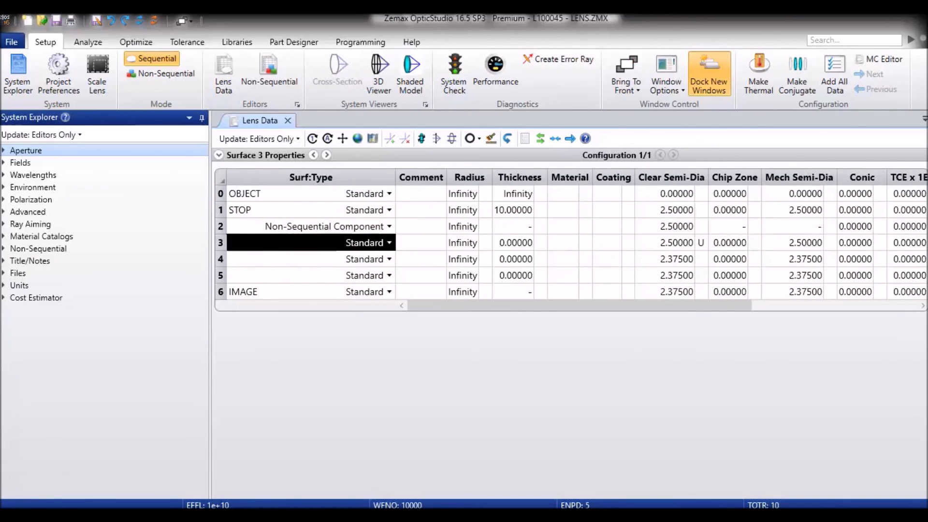
Examine the Non-Sequential Component surface and the clear semi-diameter of surface 3
{"action": "left_click", "coordinate": [347, 228]}
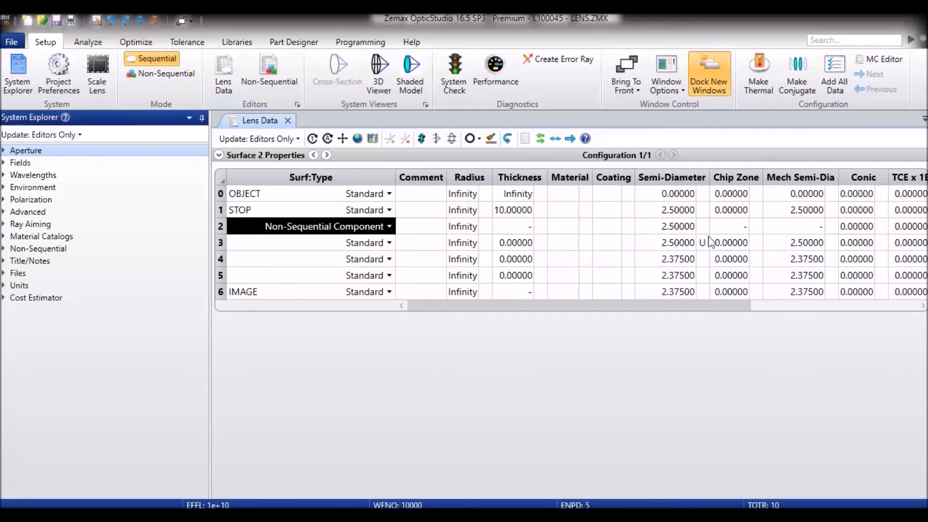
{"action": "left_click", "coordinate": [685, 247]}
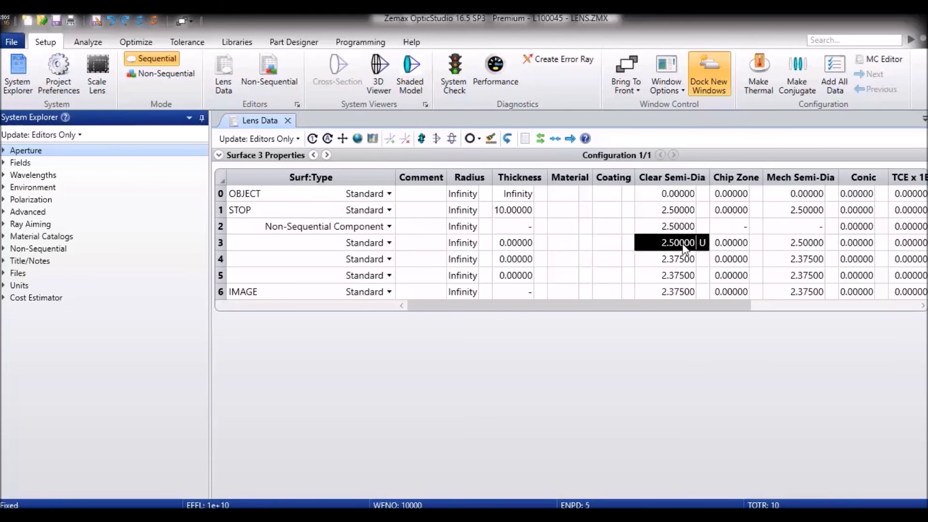
{"action": "key", "text": "Up"}
{"action": "key", "text": "Left"}
{"action": "key", "text": "Left"}
{"action": "key", "text": "Left"}
{"action": "key", "text": "Left"}
{"action": "key", "text": "Left"}
{"action": "key", "text": "Left"}
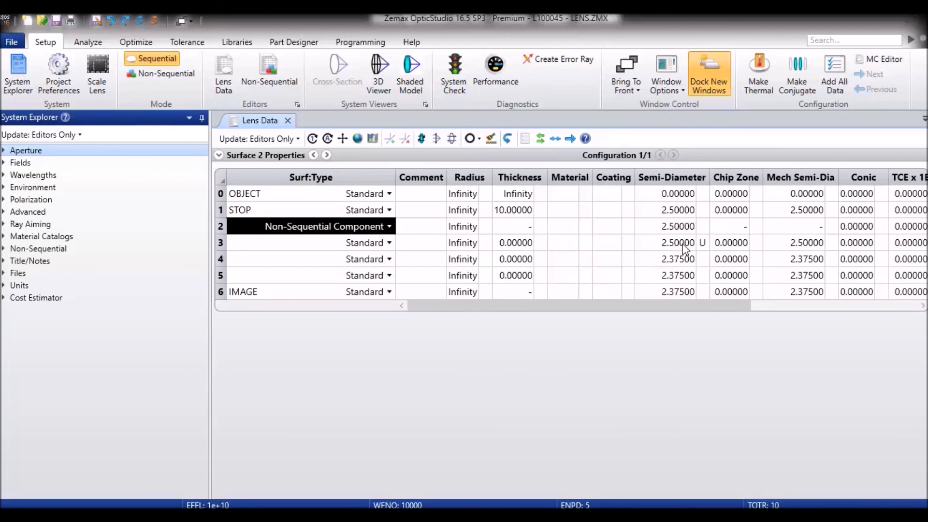
Examine the Non-Sequential Component surface's parameters from Draw Ports, Exit Loc and Exit Tilt through Order and Reverse Rays
{"action": "key", "text": "Right"}
{"action": "key", "text": "Right"}
{"action": "key", "text": "Right"}
{"action": "key", "text": "Right"}
{"action": "key", "text": "Right"}
{"action": "key", "text": "Right"}
{"action": "key", "text": "Right"}
{"action": "key", "text": "Right"}
{"action": "key", "text": "Right"}
{"action": "key", "text": "Right"}
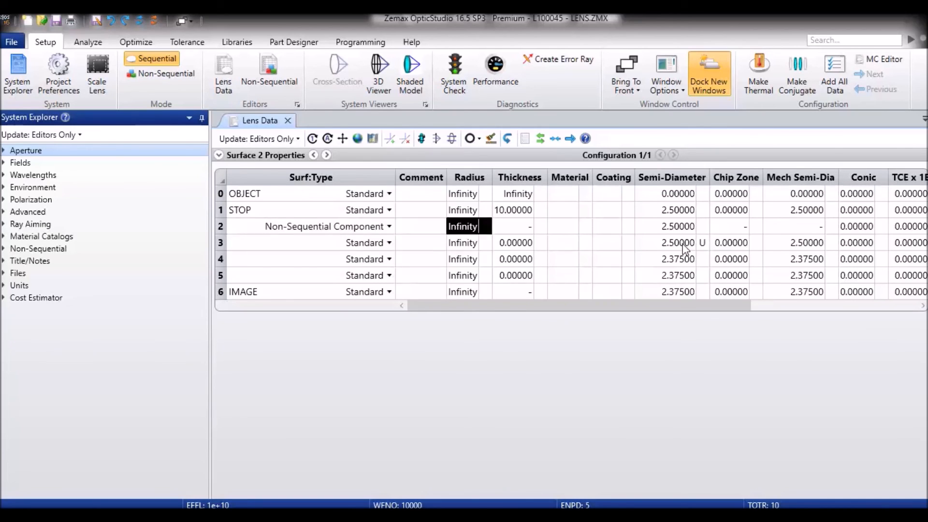
{"action": "key", "text": "Right"}
{"action": "key", "text": "Right"}
{"action": "key", "text": "Right"}
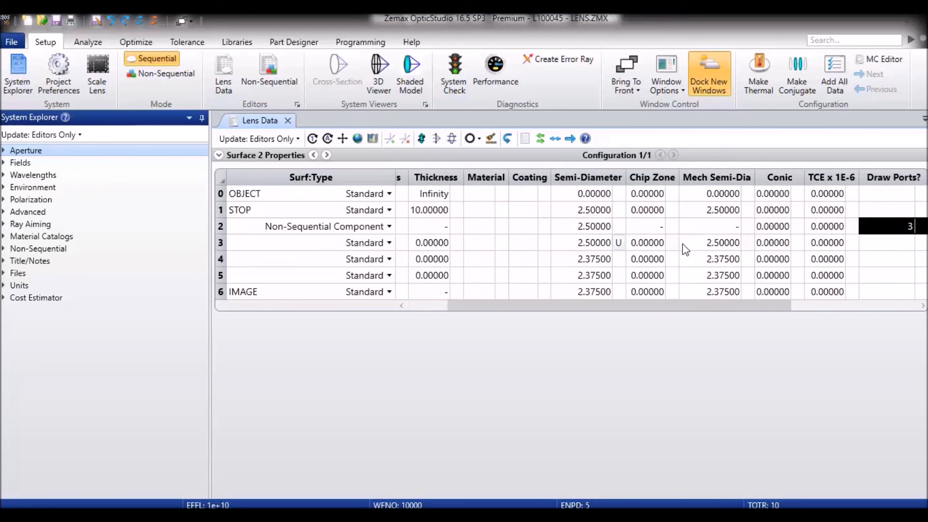
{"action": "key", "text": "Right"}
{"action": "key", "text": "Right"}
{"action": "key", "text": "Right"}
{"action": "key", "text": "Right"}
{"action": "key", "text": "Right"}
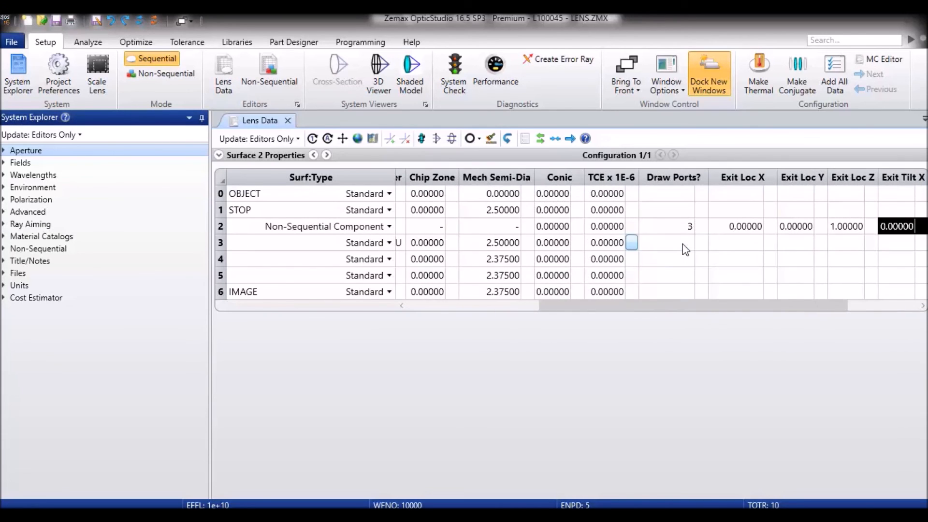
{"action": "key", "text": "Right"}
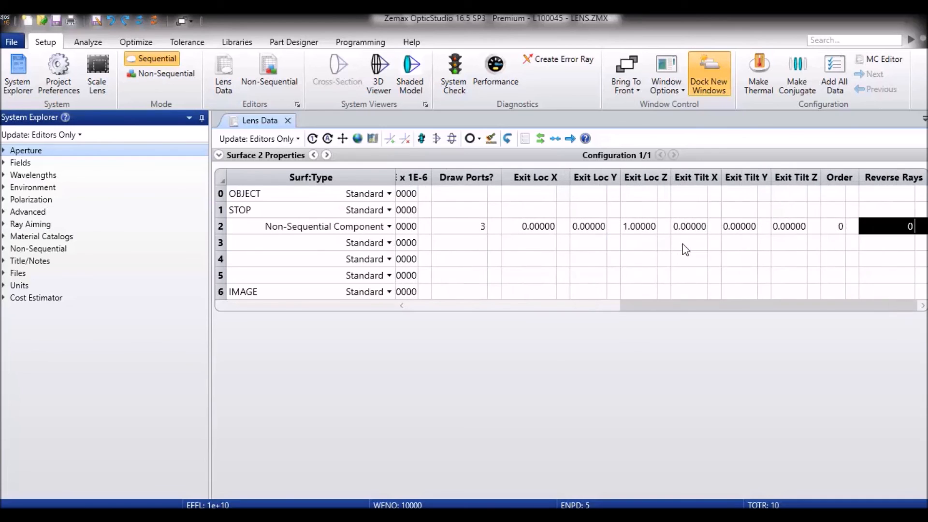
Set the Exit Loc X of the Non-Sequential Component surface to -130
{"action": "key", "text": "Left"}
{"action": "key", "text": "Left"}
{"action": "key", "text": "Left"}
{"action": "key", "text": "Left"}
{"action": "key", "text": "Left"}
{"action": "key", "text": "Left"}
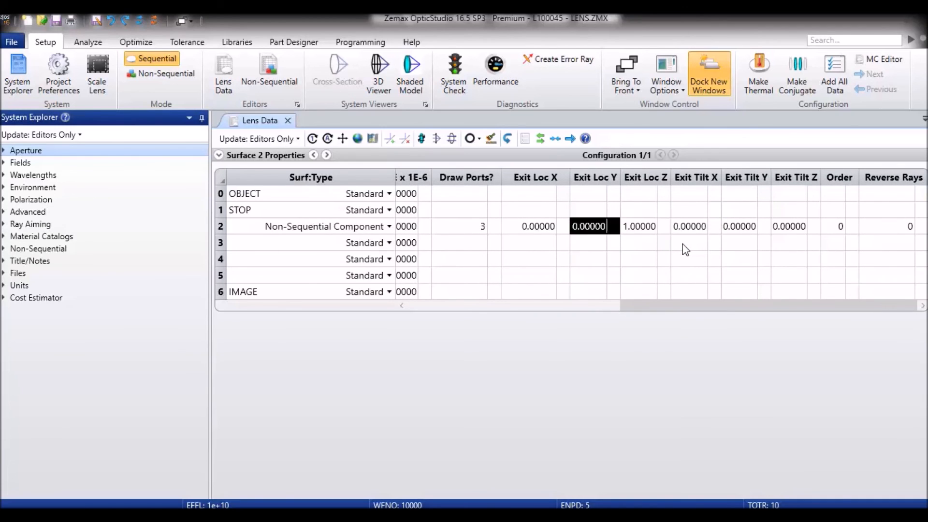
{"action": "key", "text": "Left"}
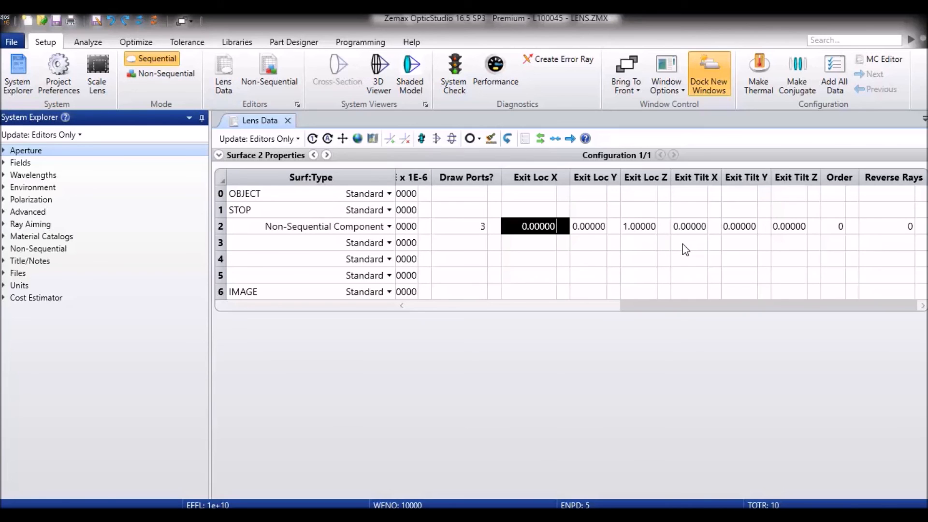
{"action": "type", "text": "-"}
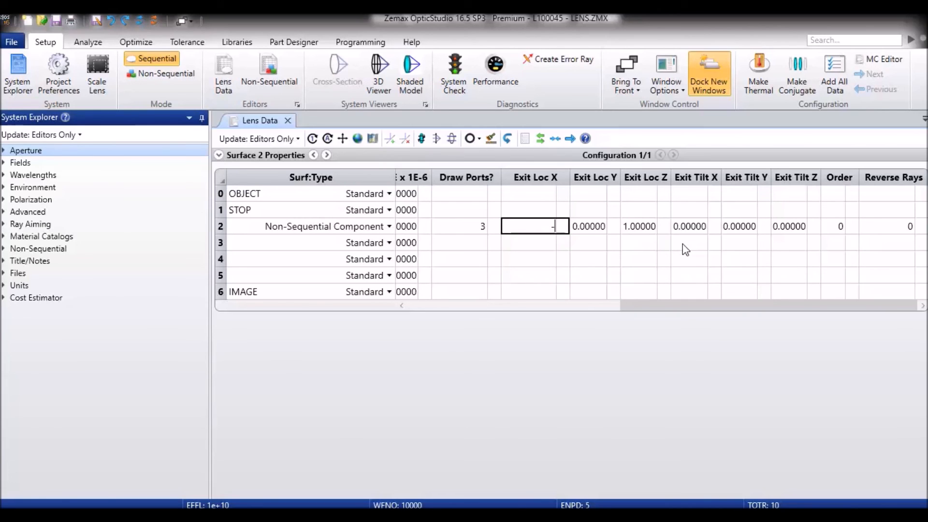
{"action": "type", "text": "130"}
{"action": "key", "text": "Return"}
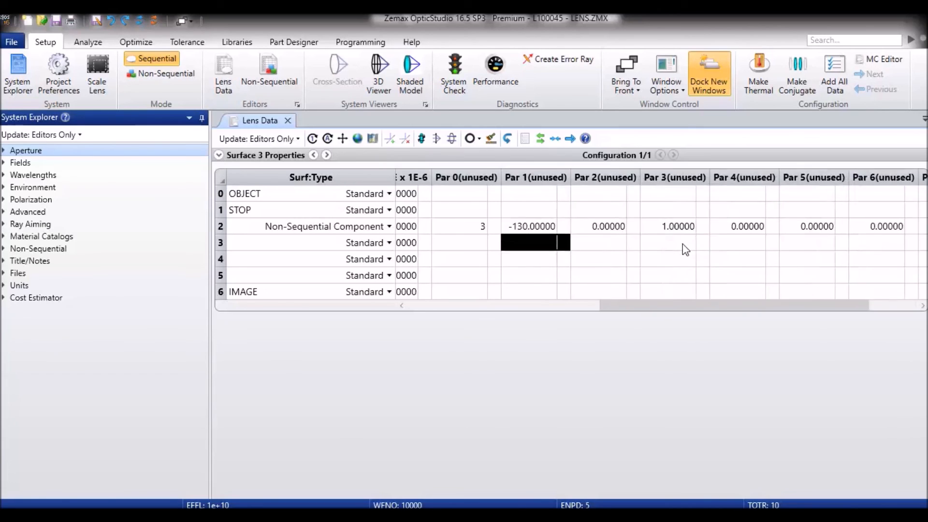
Set the Exit Loc Z of the Non-Sequential Component surface to 130
{"action": "key", "text": "Up"}
{"action": "key", "text": "Right"}
{"action": "key", "text": "Right"}
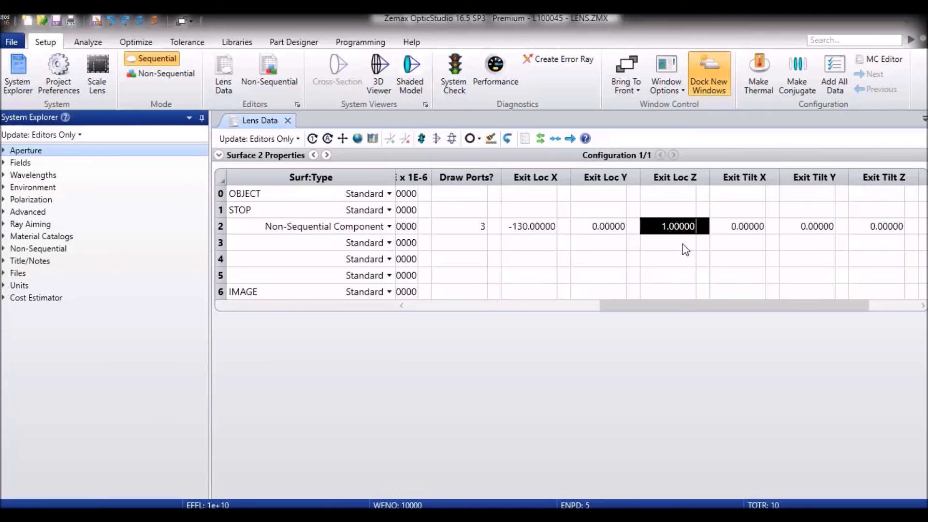
{"action": "type", "text": "130"}
{"action": "key", "text": "Return"}
{"action": "key", "text": "Up"}
{"action": "key", "text": "Escape"}
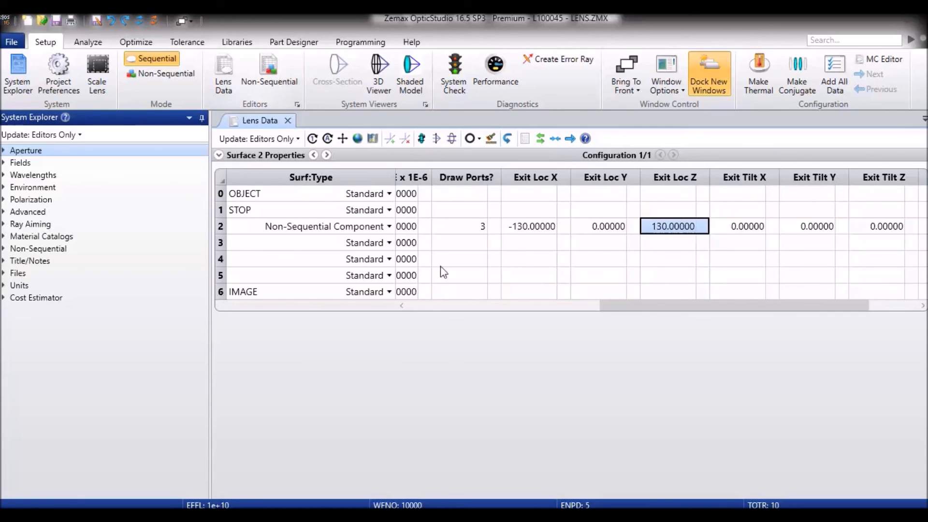
Examine the exit location and exit tilt parameters of the Non-Sequential Component surface
{"action": "double_click", "coordinate": [533, 227]}
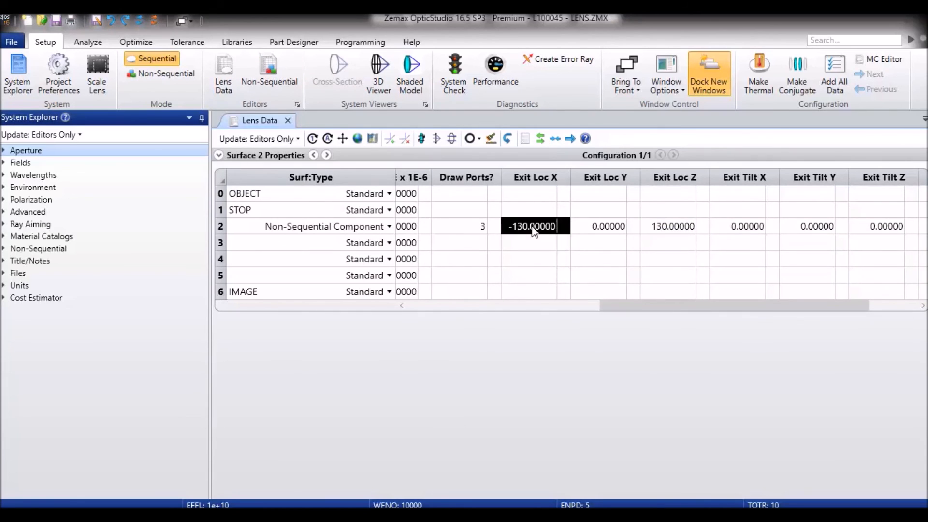
{"action": "key", "text": "Tab"}
{"action": "key", "text": "Tab"}
{"action": "key", "text": "Tab"}
{"action": "key", "text": "Tab"}
{"action": "key", "text": "Tab"}
{"action": "key", "text": "Tab"}
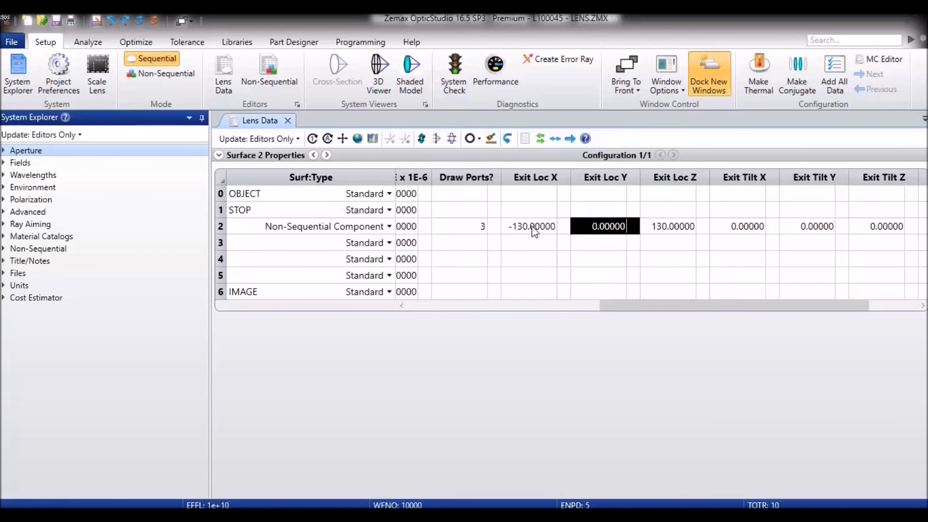
{"action": "key", "text": "shift+Tab"}
{"action": "key", "text": "shift+Tab"}
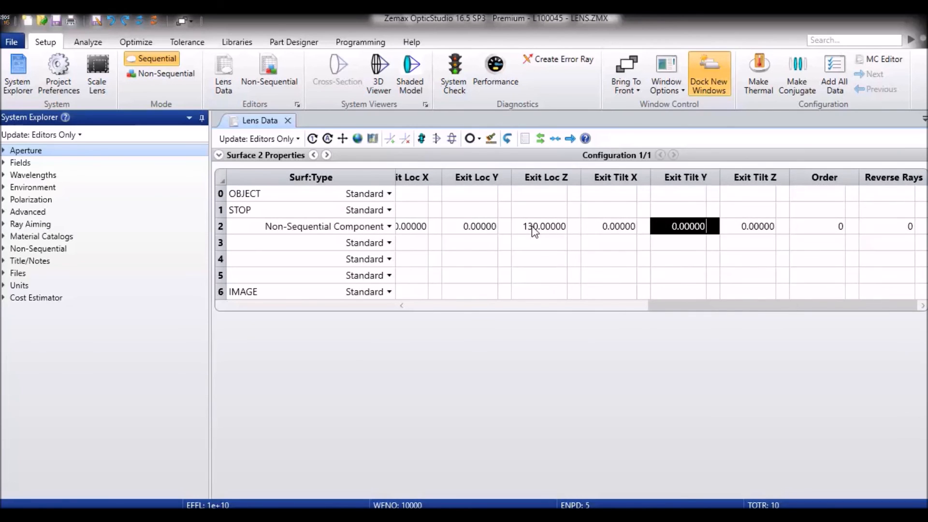
{"action": "key", "text": "shift+Tab"}
{"action": "key", "text": "shift+Tab"}
{"action": "key", "text": "shift+Tab"}
{"action": "key", "text": "shift+Tab"}
{"action": "key", "text": "shift+Tab"}
{"action": "key", "text": "shift+Tab"}
{"action": "key", "text": "shift+Tab"}
{"action": "key", "text": "shift+Tab"}
{"action": "key", "text": "shift+Tab"}
{"action": "key", "text": "shift+Tab"}
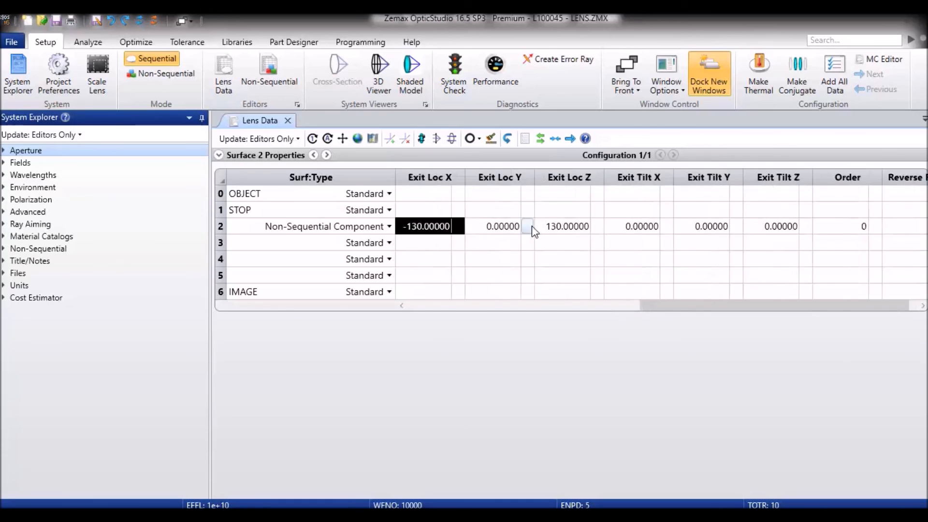
Examine the radius, material and semi-diameter of surface 2 and the clear semi-diameter of surface 3
{"action": "key", "text": "shift+Tab"}
{"action": "key", "text": "shift+Tab"}
{"action": "key", "text": "shift+Tab"}
{"action": "key", "text": "shift+Tab"}
{"action": "key", "text": "shift+Tab"}
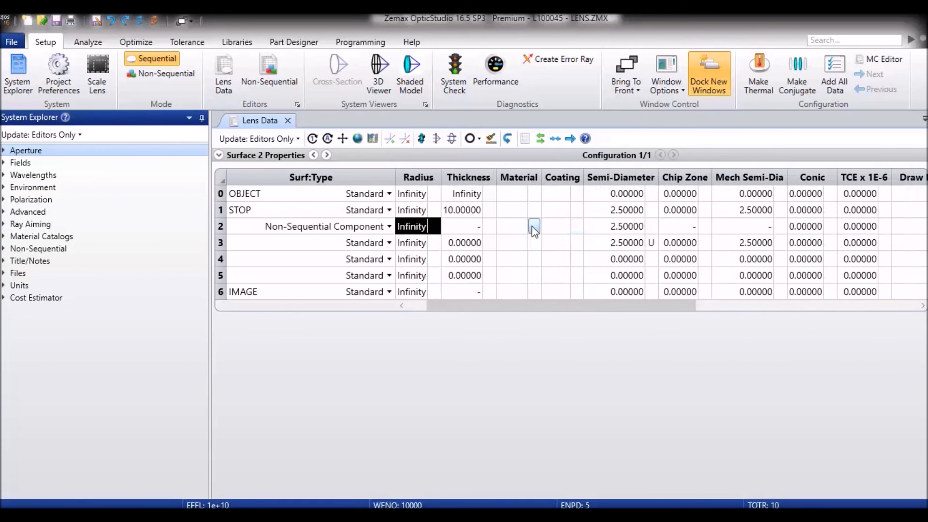
{"action": "key", "text": "Tab"}
{"action": "key", "text": "Tab"}
{"action": "key", "text": "Tab"}
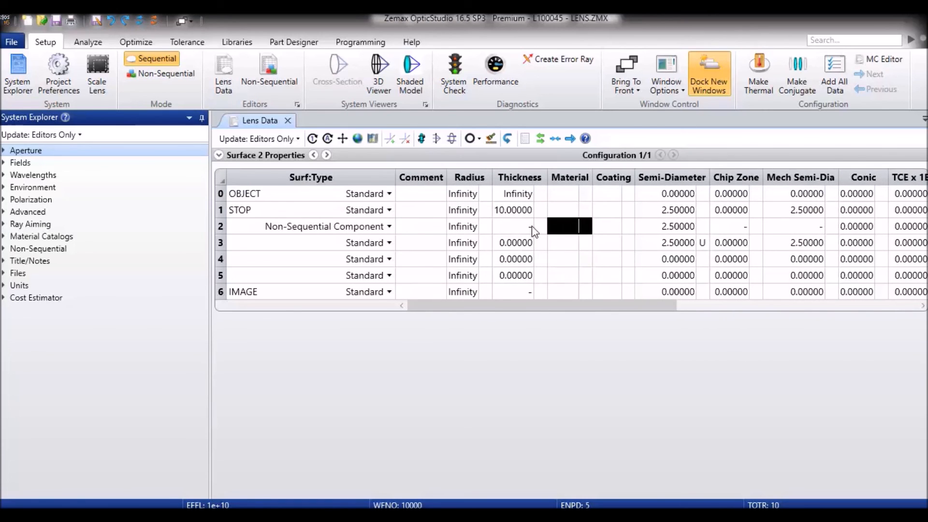
{"action": "key", "text": "Tab"}
{"action": "key", "text": "Tab"}
{"action": "key", "text": "Down"}
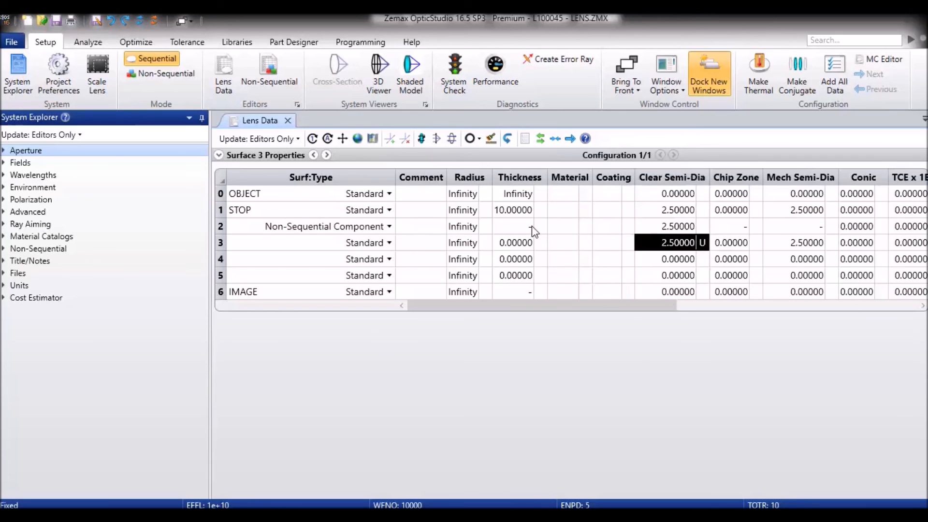
Highlight the Exit Loc X, Y and Z values of surface 2 to review the exit port's location
{"action": "key", "text": "Up"}
{"action": "key", "text": "Tab"}
{"action": "key", "text": "Tab"}
{"action": "key", "text": "Tab"}
{"action": "key", "text": "Tab"}
{"action": "key", "text": "Tab"}
{"action": "key", "text": "Tab"}
{"action": "key", "text": "Tab"}
{"action": "key", "text": "Tab"}
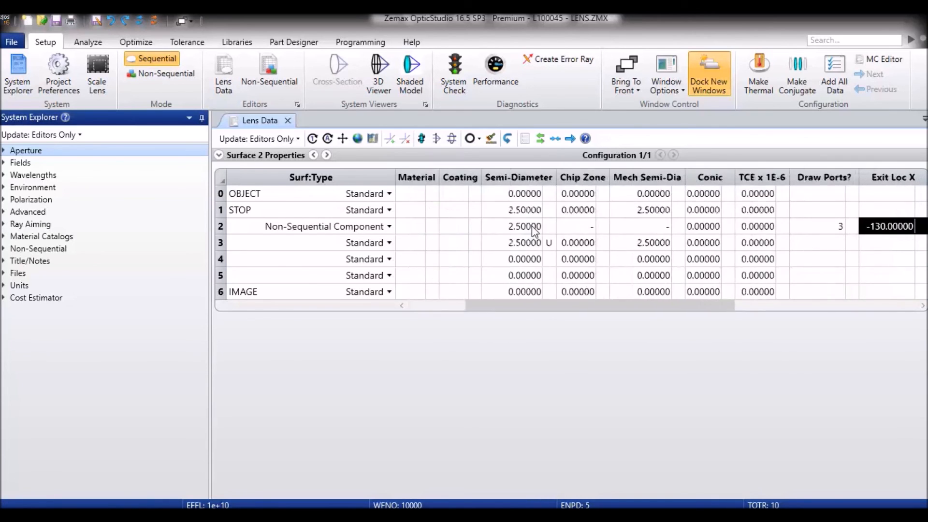
{"action": "key", "text": "shift+Tab"}
{"action": "key", "text": "shift+Tab"}
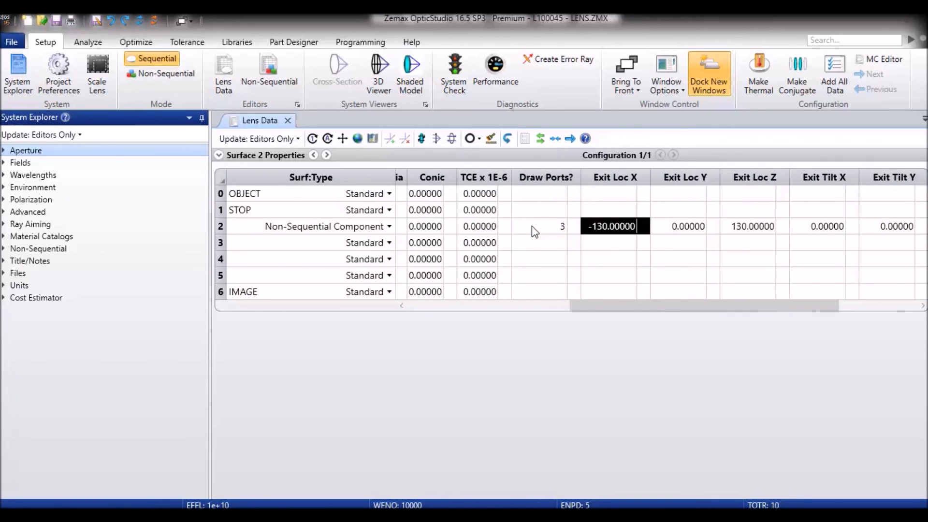
{"action": "left_click", "coordinate": [741, 235], "text": "shift"}
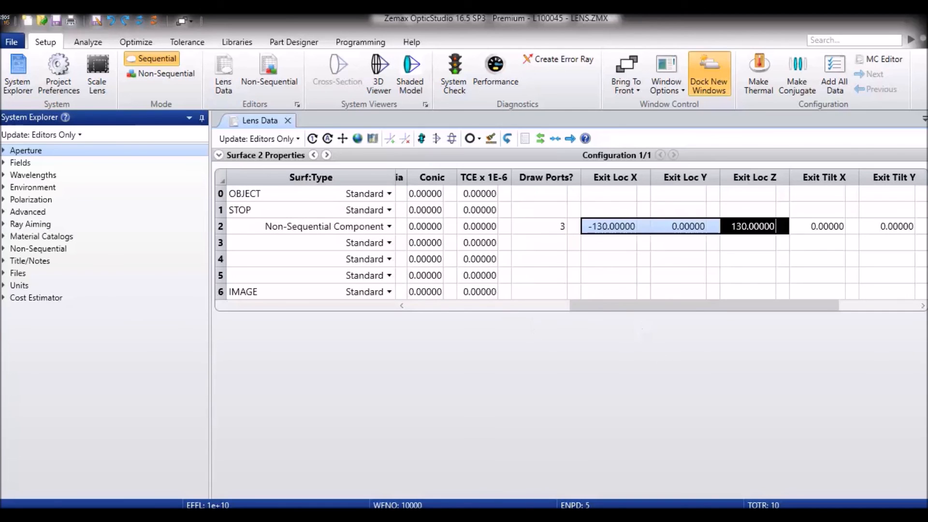
{"action": "key", "text": "Return"}
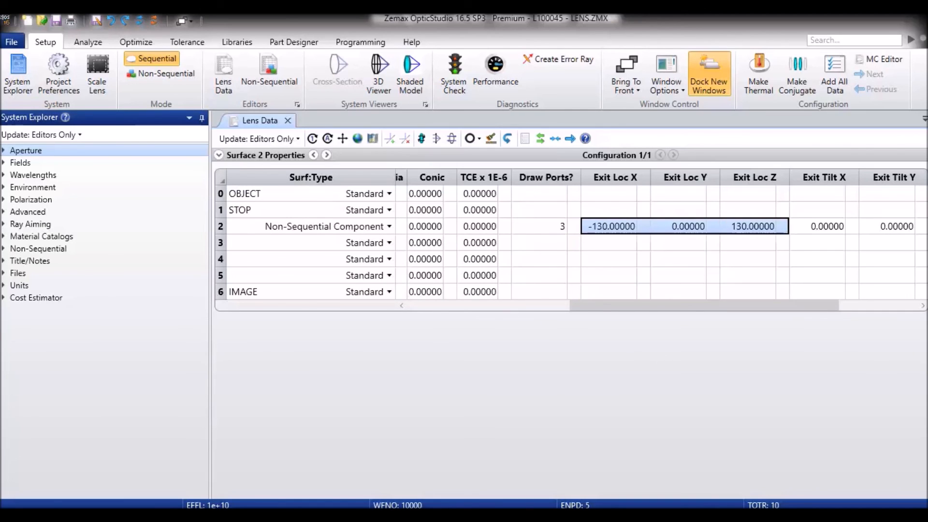
Set the clear semi-diameter of surface 3 to 20
{"action": "left_click", "coordinate": [546, 306]}
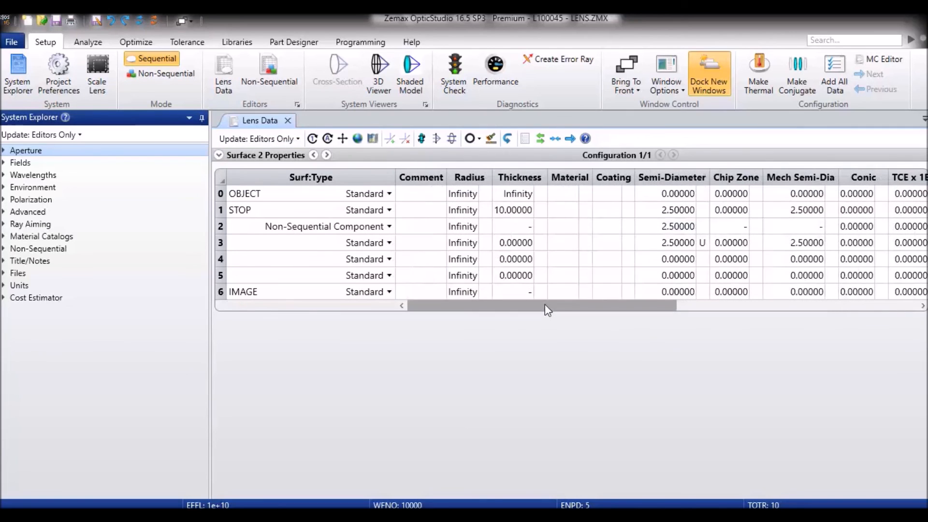
{"action": "left_click", "coordinate": [513, 243]}
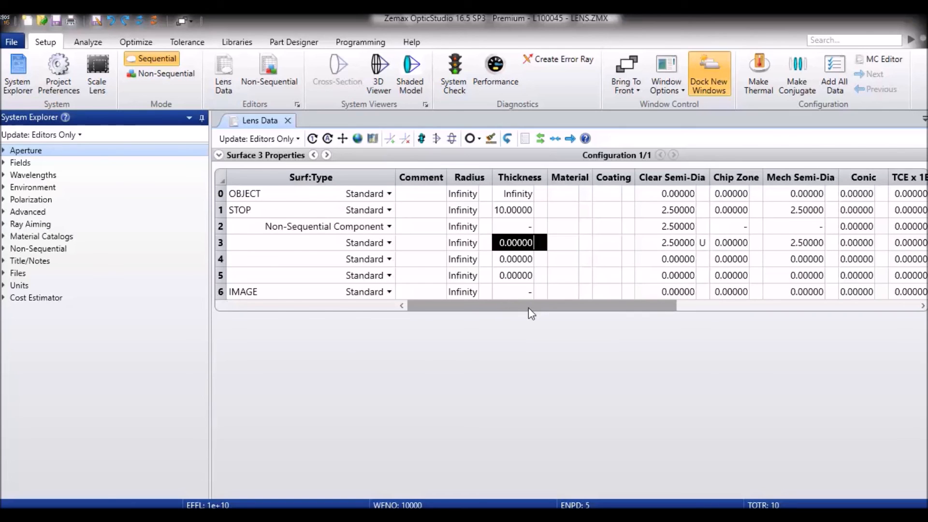
{"action": "key", "text": "Right"}
{"action": "key", "text": "Right"}
{"action": "key", "text": "Right"}
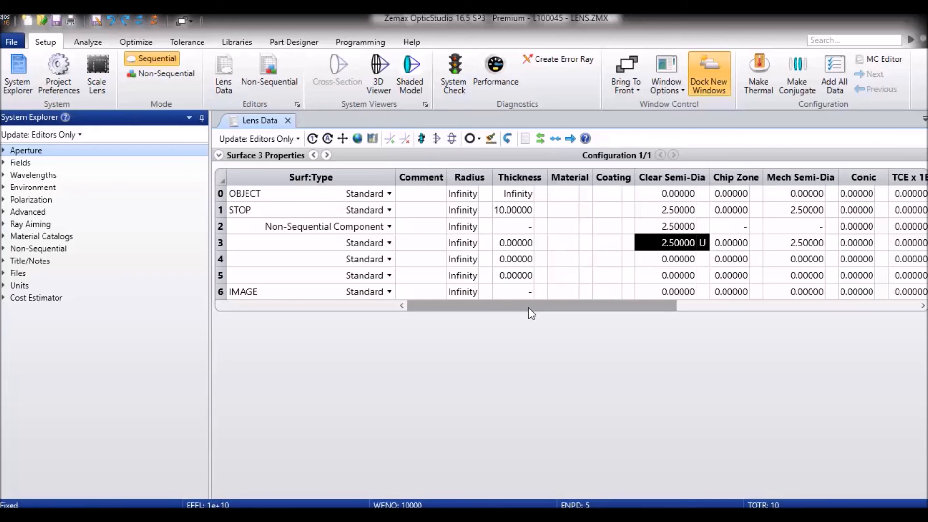
{"action": "type", "text": "20"}
{"action": "key", "text": "Return"}
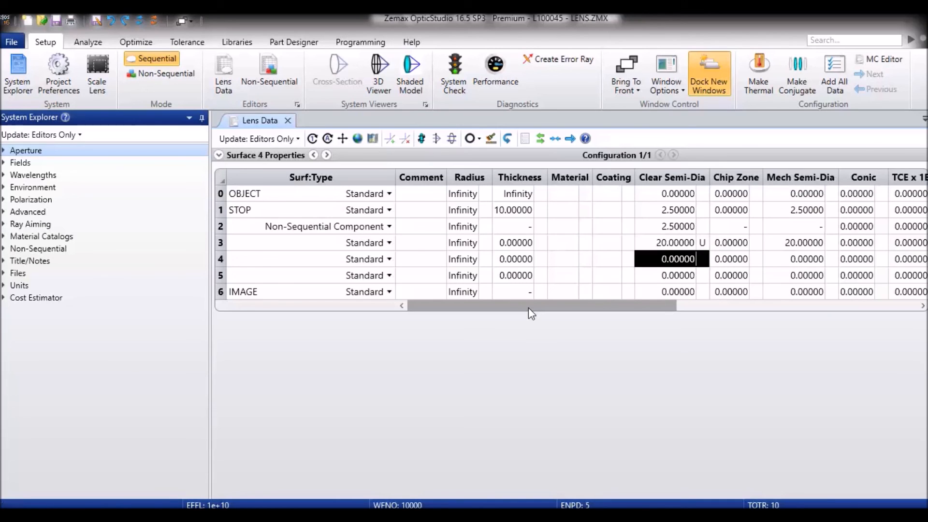
{"action": "key", "text": "Up"}
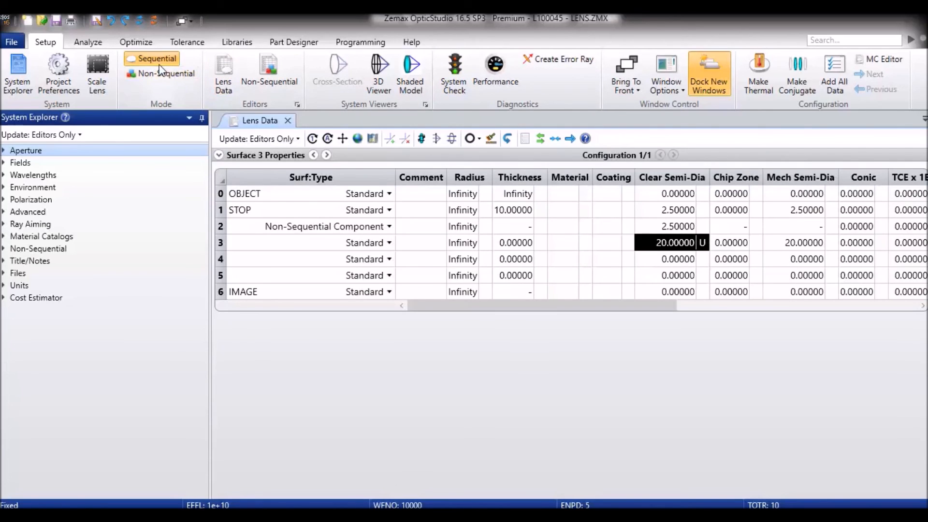
Open the Non-Sequential Component Editor for the group on surface 2 and dock it below the Lens Data editor
{"action": "left_click", "coordinate": [270, 86]}
{"action": "left_click_drag", "start_coordinate": [399, 127], "coordinate": [574, 329]}
{"action": "left_click_drag", "start_coordinate": [362, 272], "coordinate": [366, 325]}
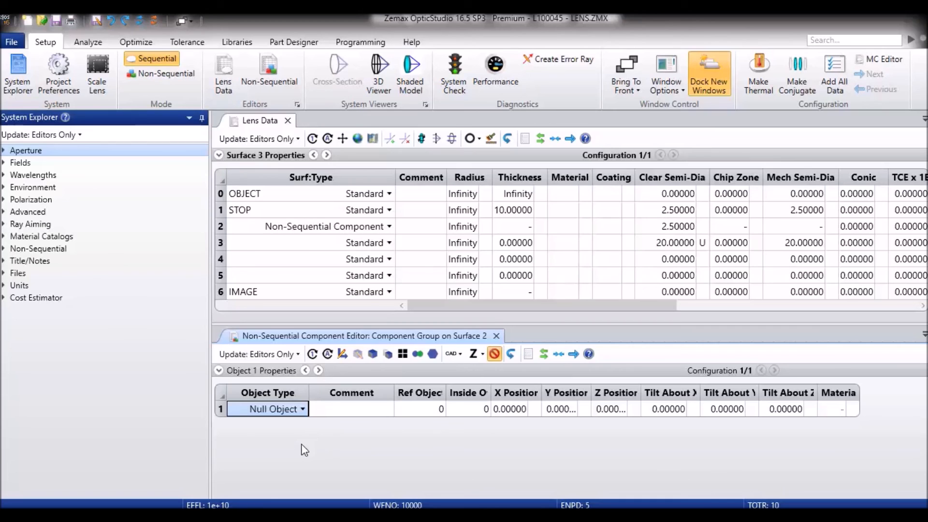
Change the type of object 1 in the component group from Null Object to Torus Volume
{"action": "left_click", "coordinate": [270, 410]}
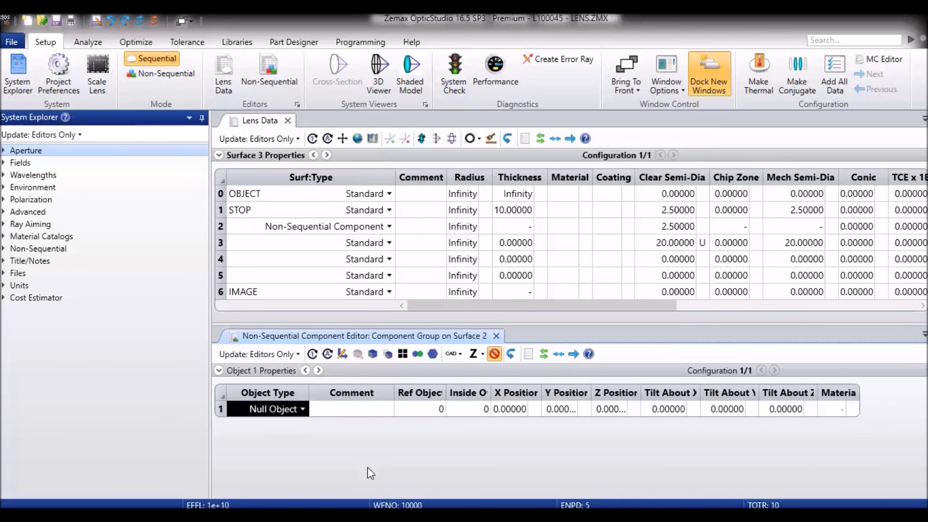
{"action": "type", "text": "t"}
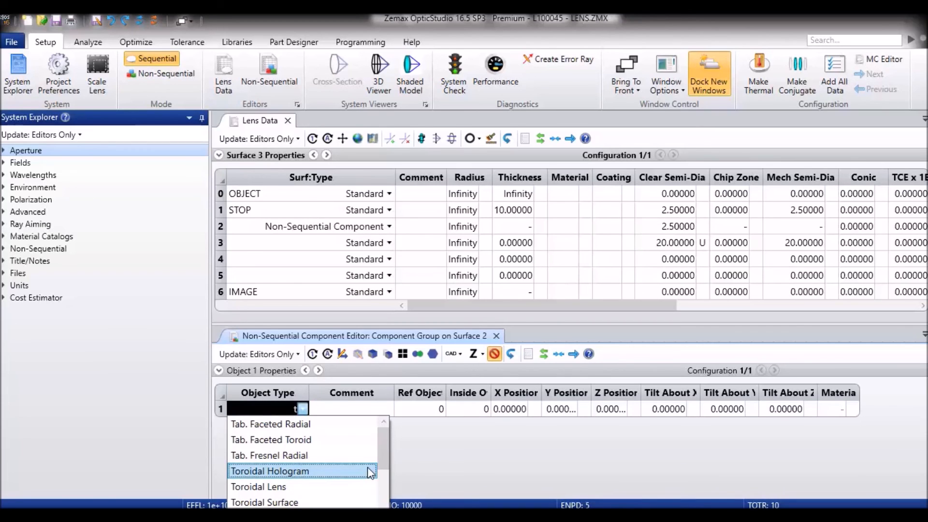
{"action": "scroll", "coordinate": [367, 467], "scroll_direction": "down", "scroll_amount": 3}
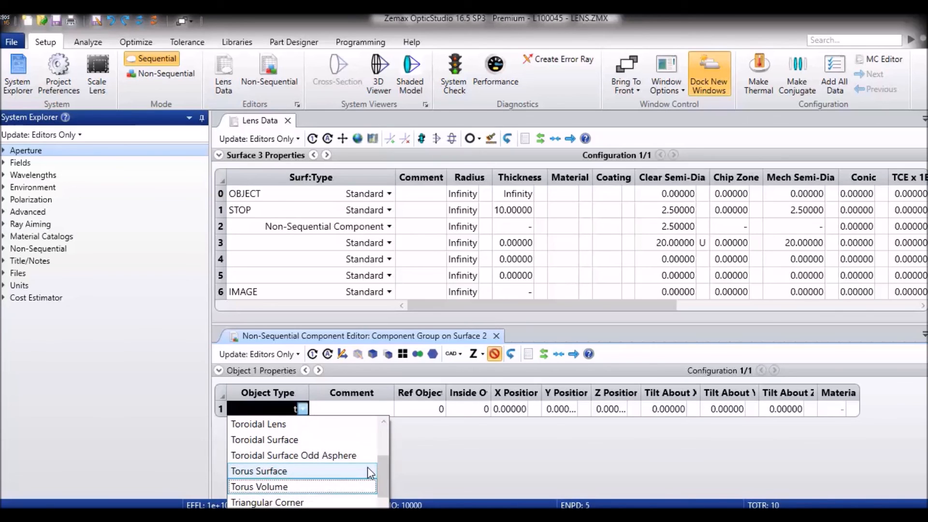
{"action": "key", "text": "Down"}
{"action": "key", "text": "Return"}
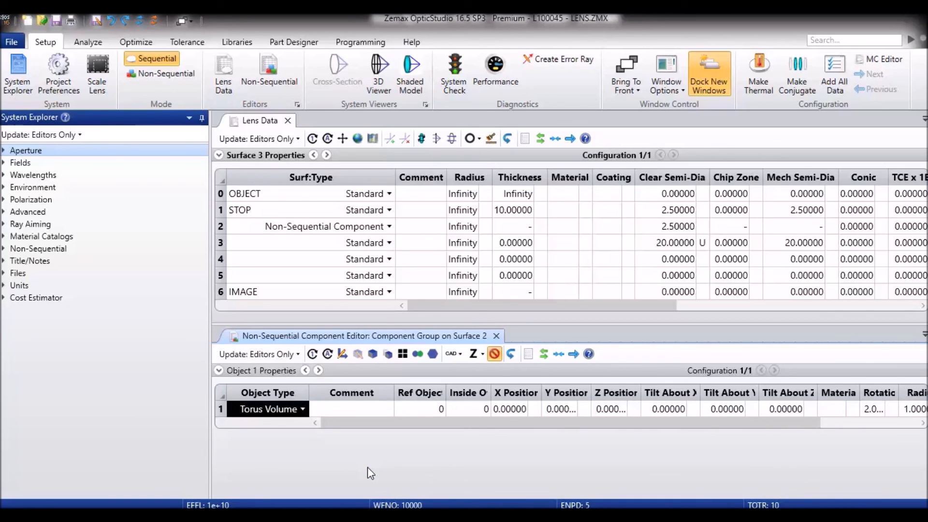
Fit the component editor's column widths to their contents and set the Torus Volume's X Position to -49.5
{"action": "key", "text": "Tab"}
{"action": "key", "text": "Tab"}
{"action": "key", "text": "Tab"}
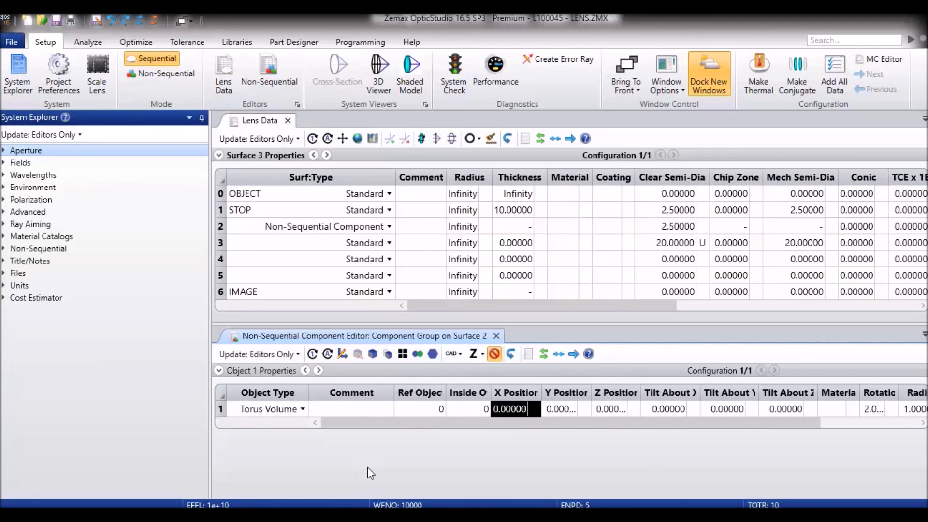
{"action": "left_click", "coordinate": [574, 356]}
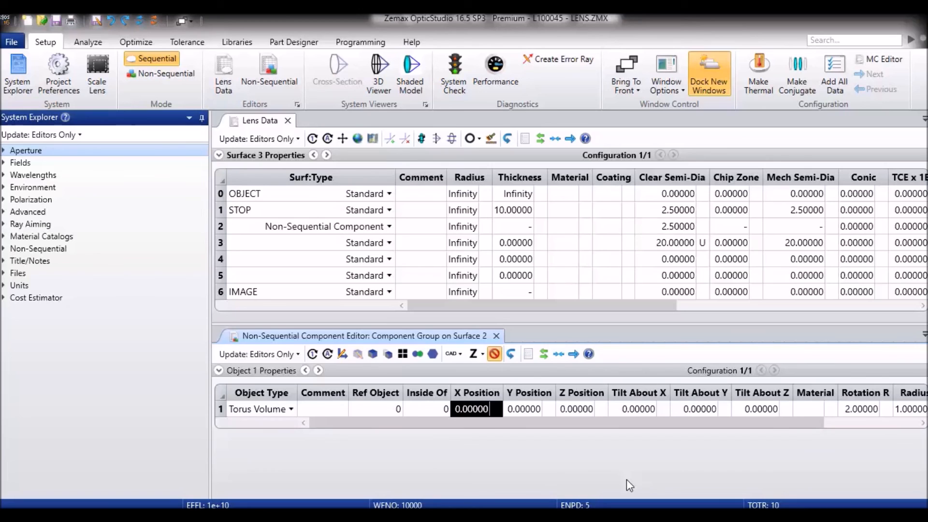
{"action": "type", "text": "-49.5"}
{"action": "key", "text": "Return"}
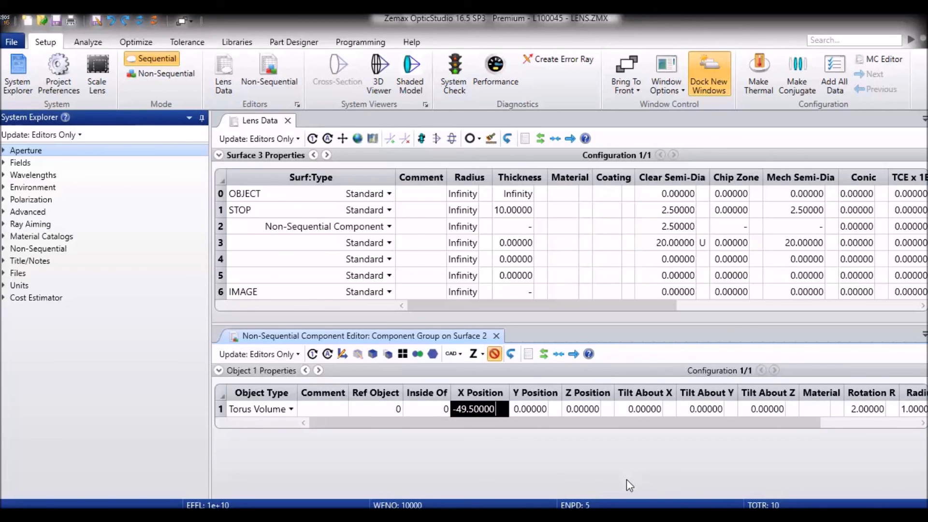
Set the Torus Volume's Z Position to 20
{"action": "key", "text": "Tab"}
{"action": "key", "text": "Tab"}
{"action": "type", "text": "20"}
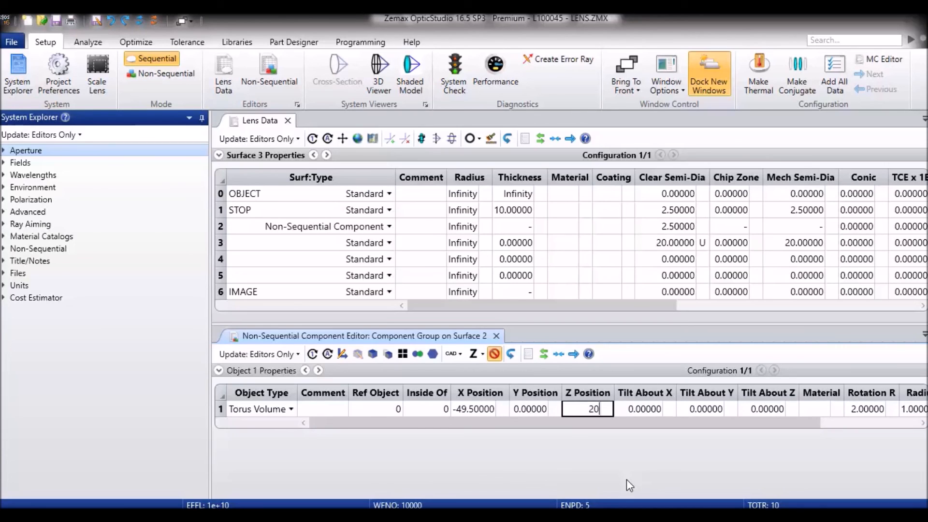
{"action": "key", "text": "Return"}
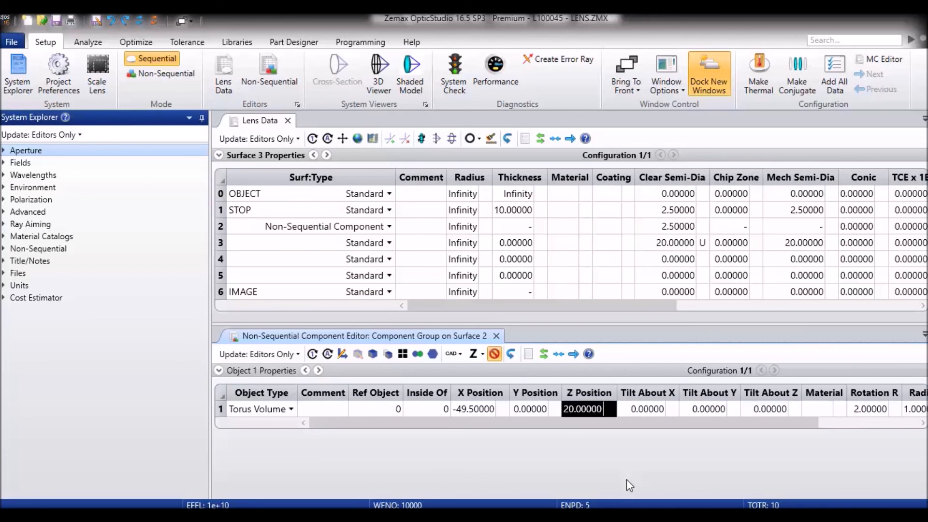
Assign the material N-BK7 to the Torus Volume
{"action": "key", "text": "Tab"}
{"action": "key", "text": "Tab"}
{"action": "key", "text": "Tab"}
{"action": "key", "text": "Tab"}
{"action": "type", "text": "n-bk7"}
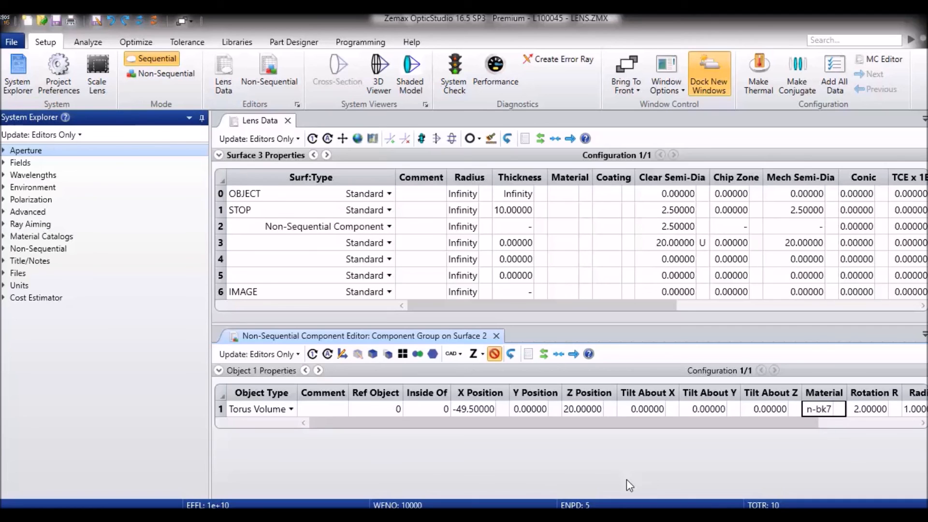
{"action": "key", "text": "Return"}
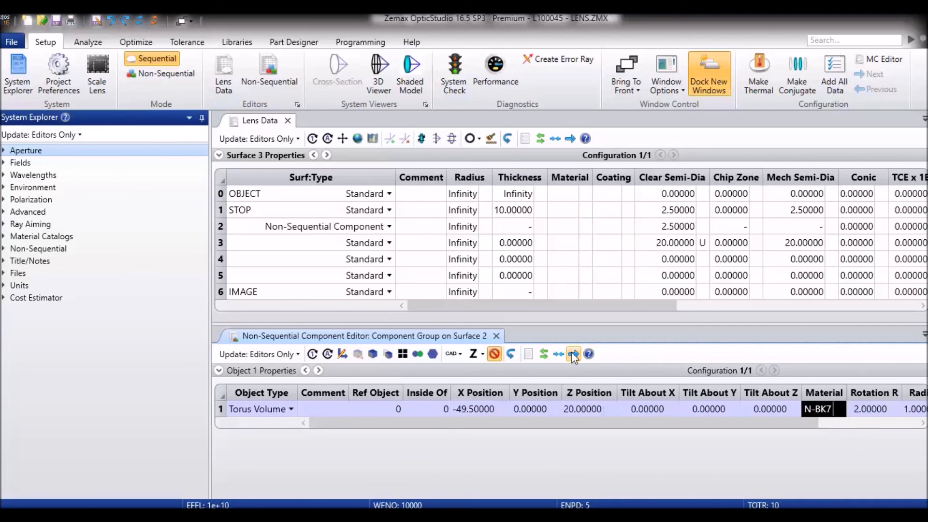
Set the Torus Volume's Rotation R to 50 and its Radius r to 5
{"action": "key", "text": "Tab"}
{"action": "key", "text": "Tab"}
{"action": "key", "text": "Tab"}
{"action": "key", "text": "Tab"}
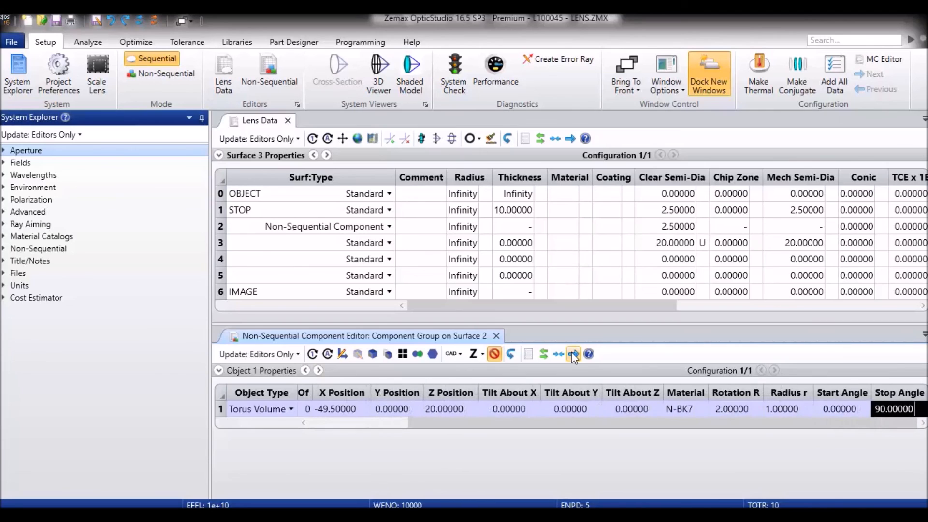
{"action": "key", "text": "shift+Tab"}
{"action": "key", "text": "shift+Tab"}
{"action": "key", "text": "shift+Tab"}
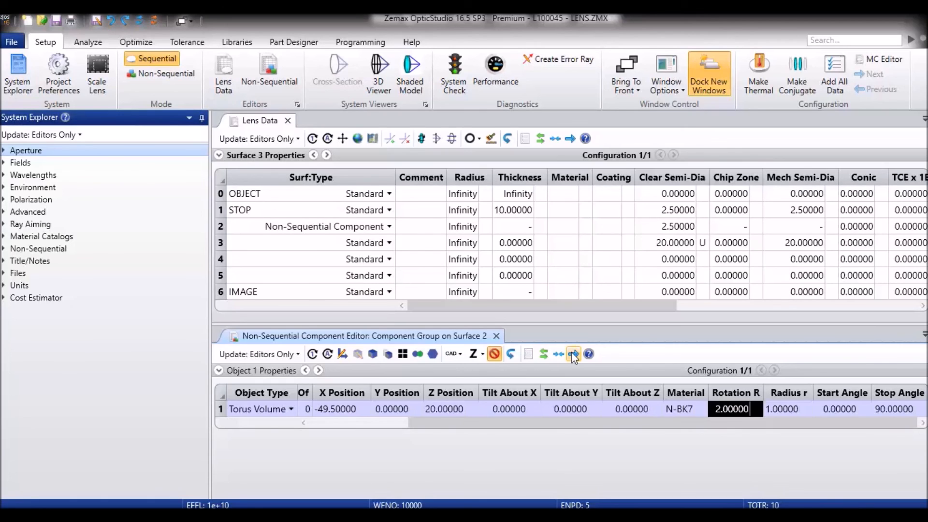
{"action": "type", "text": "50"}
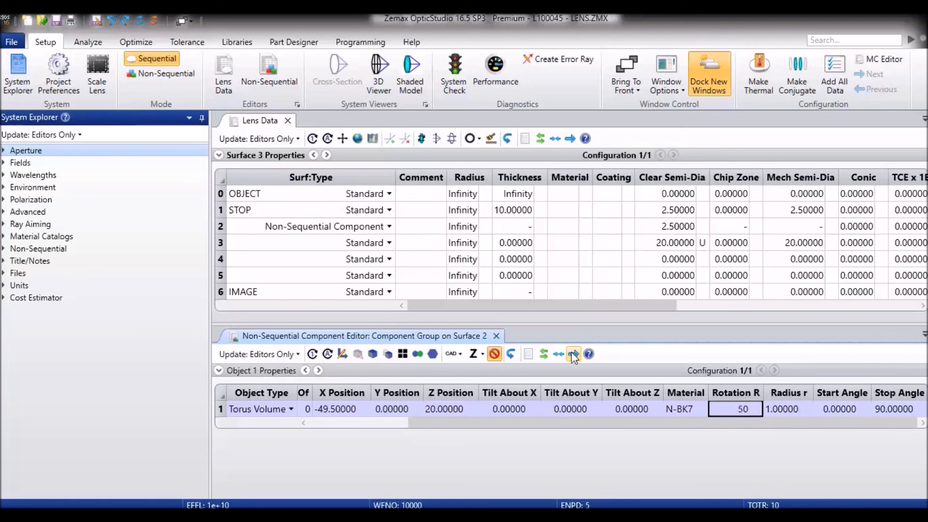
{"action": "key", "text": "Tab"}
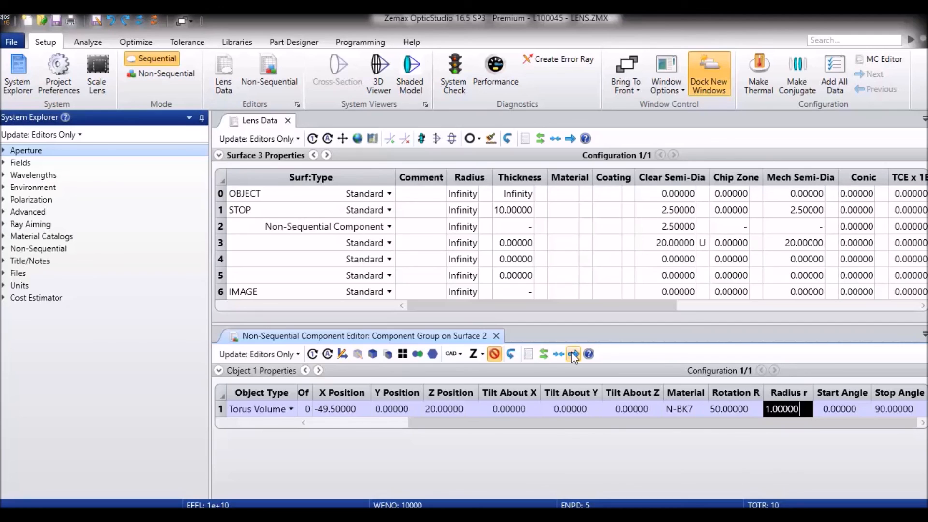
{"action": "type", "text": "5"}
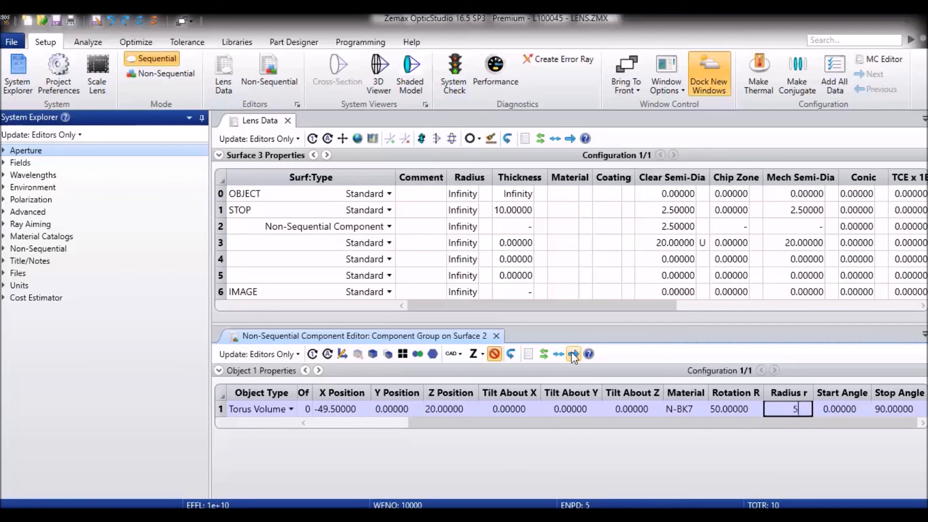
{"action": "key", "text": "Tab"}
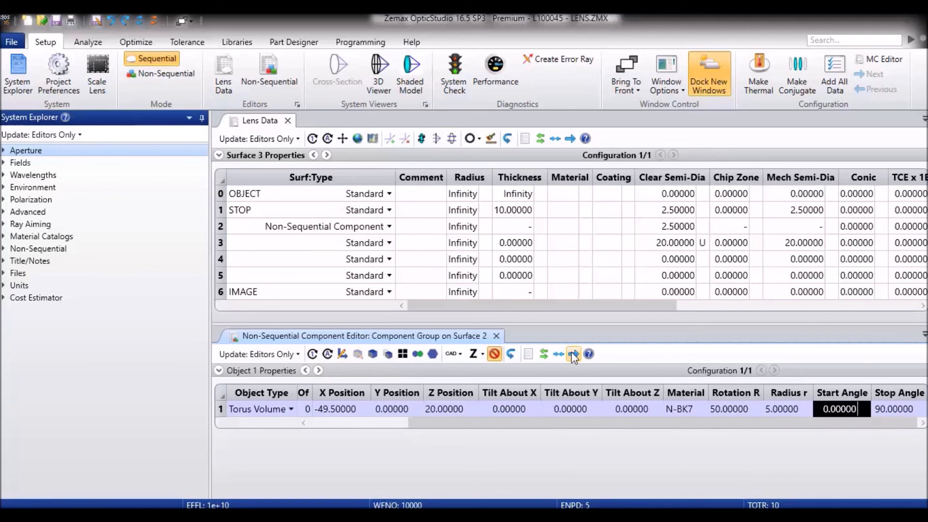
{"action": "key", "text": "Tab"}
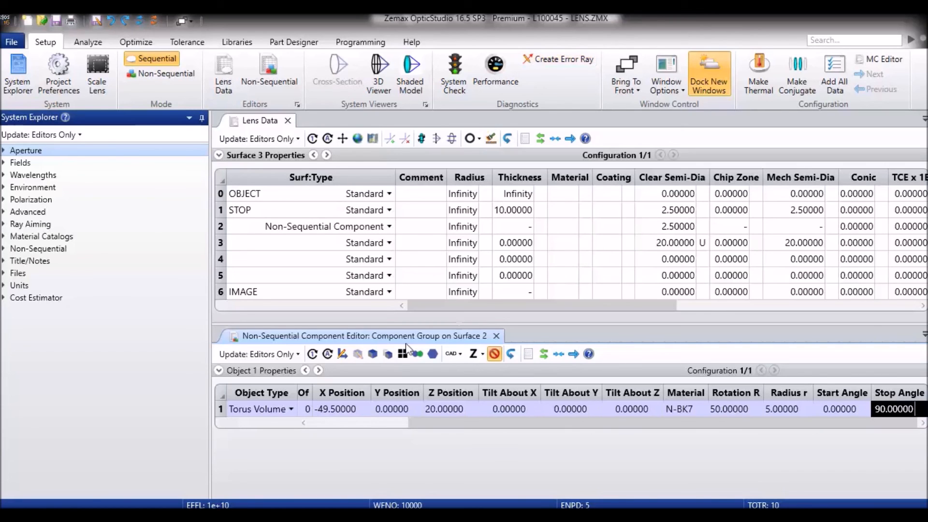
Inspect the Torus Volume in the object viewer from a rotated angle and close the viewer
{"action": "left_click", "coordinate": [375, 353]}
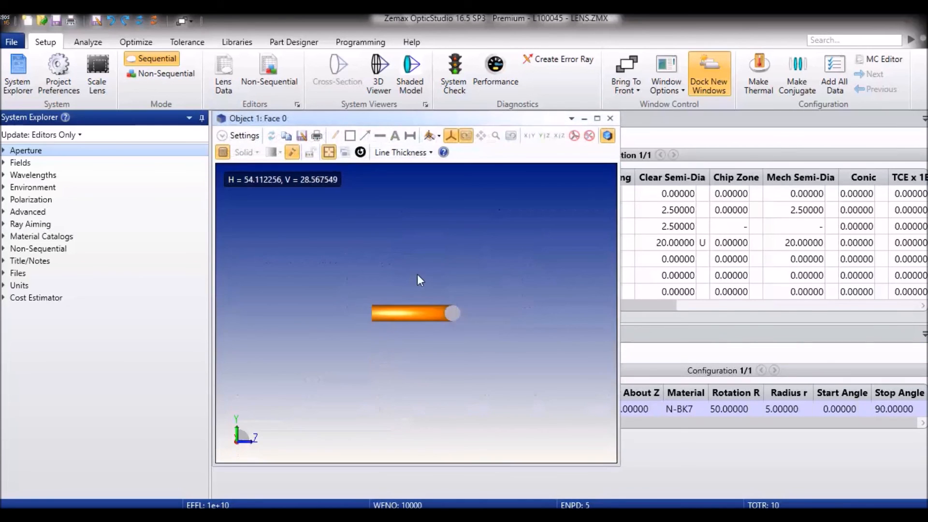
{"action": "left_click_drag", "start_coordinate": [430, 345], "coordinate": [390, 288]}
{"action": "left_click_drag", "start_coordinate": [425, 397], "coordinate": [500, 331]}
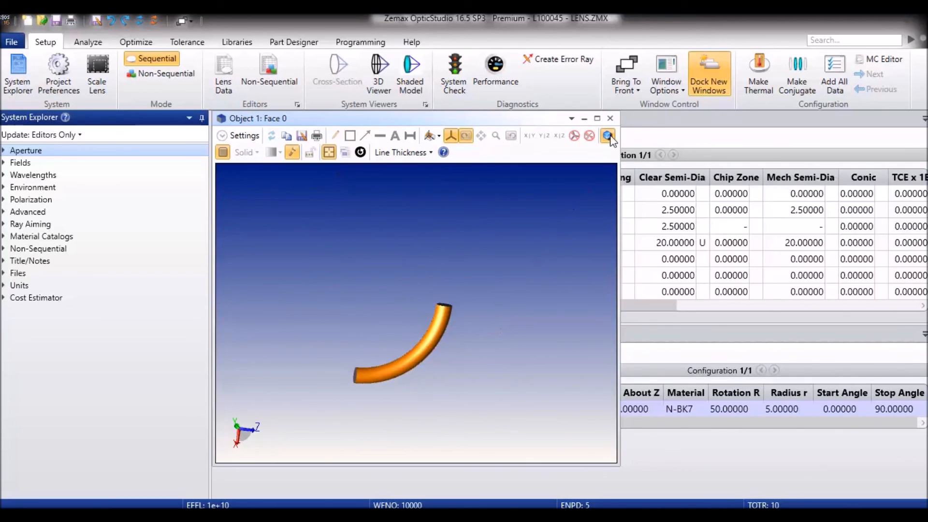
{"action": "left_click", "coordinate": [612, 118]}
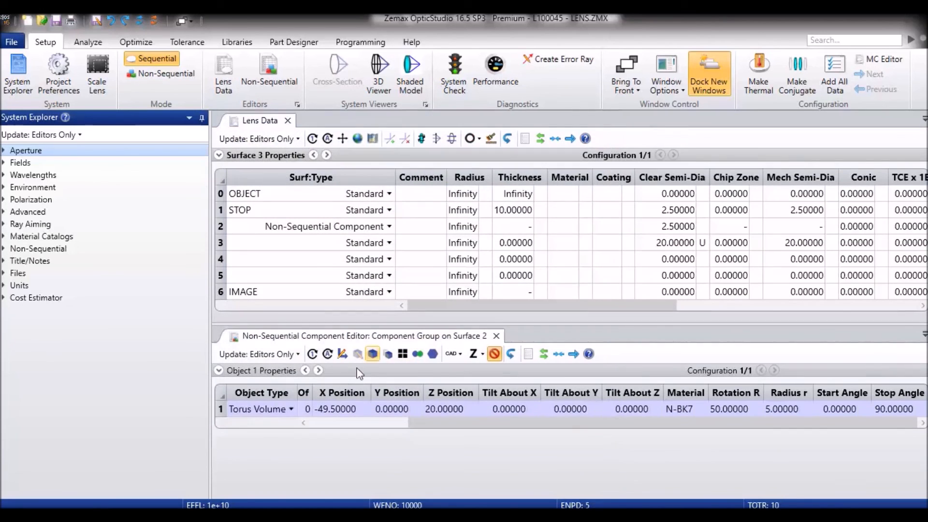
Insert a new object after the Torus Volume and change its type to Cylinder Volume
{"action": "left_click", "coordinate": [274, 406]}
{"action": "key", "text": "Right"}
{"action": "key", "text": "Left"}
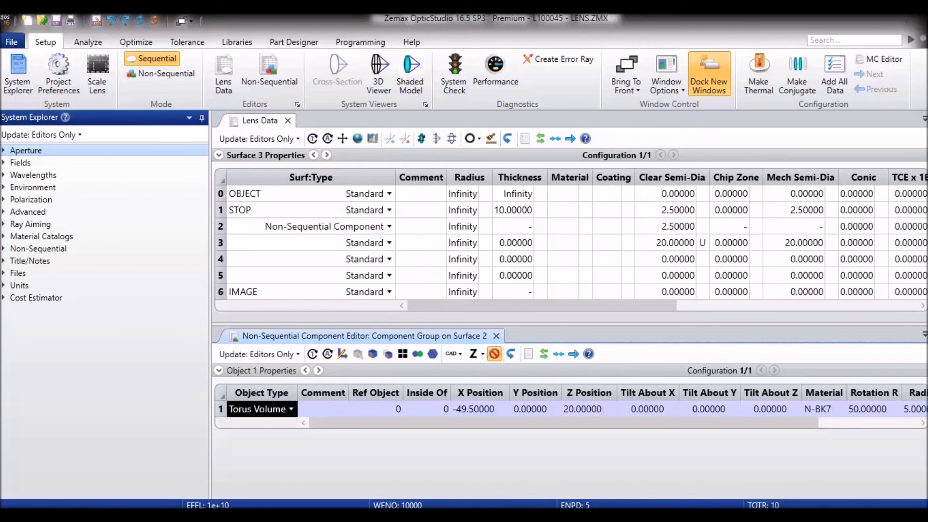
{"action": "key", "text": "ctrl+Insert"}
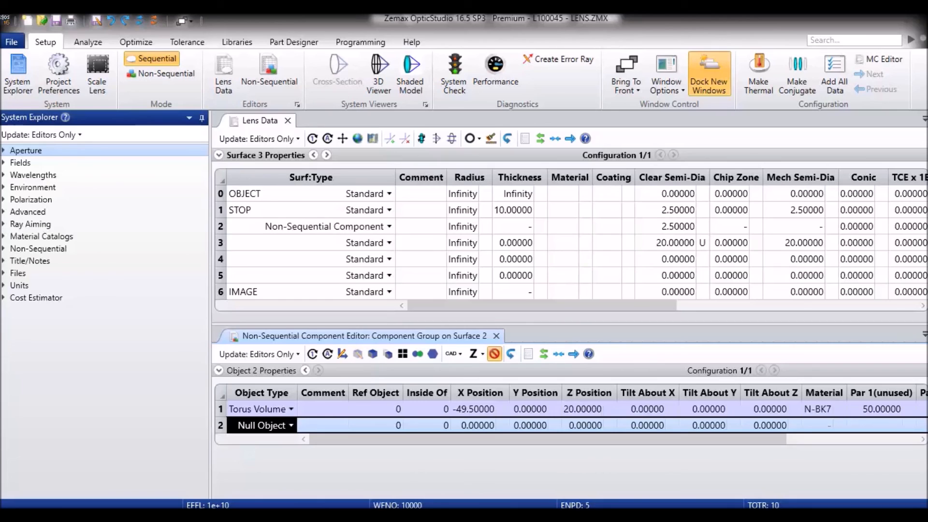
{"action": "type", "text": "cyl"}
{"action": "key", "text": "Down"}
{"action": "key", "text": "Return"}
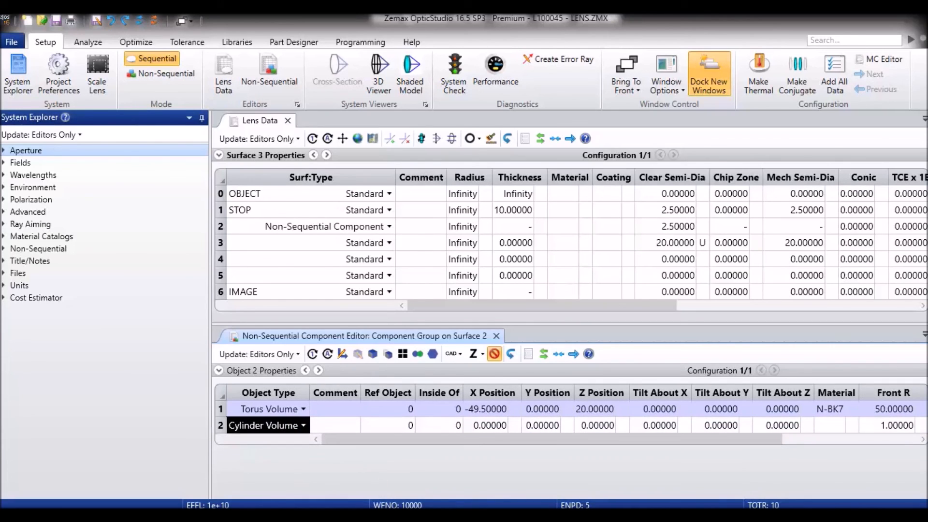
Set the Cylinder Volume's X Position to -80.5 and its Z Position to 70
{"action": "key", "text": "Tab"}
{"action": "key", "text": "Tab"}
{"action": "key", "text": "Tab"}
{"action": "key", "text": "Tab"}
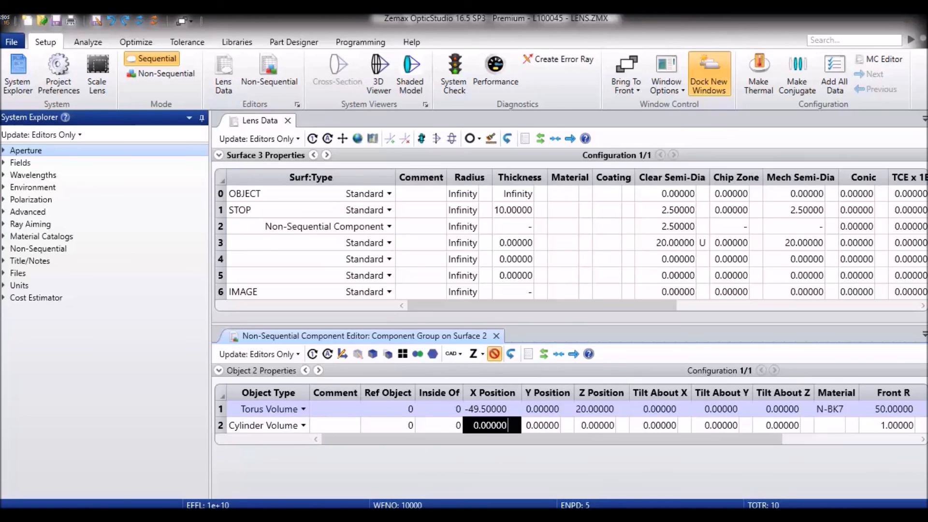
{"action": "type", "text": "-80.5"}
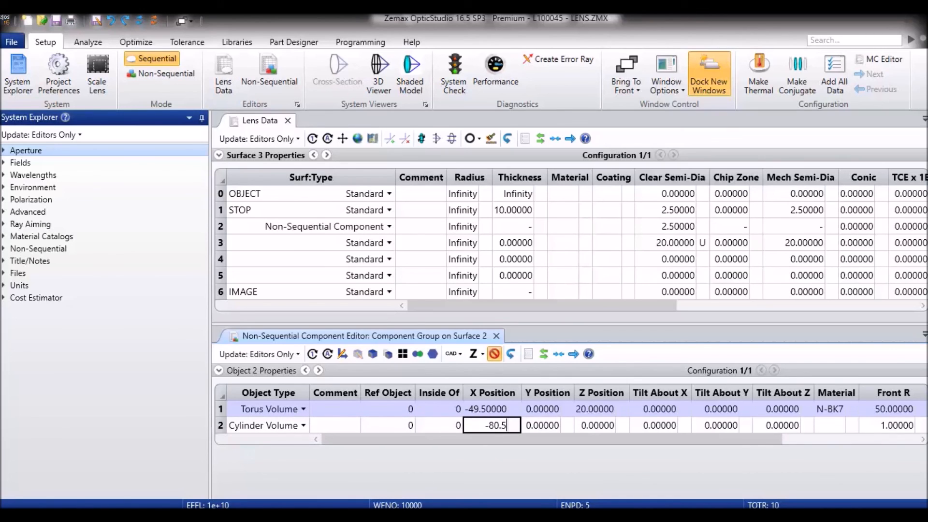
{"action": "key", "text": "Tab"}
{"action": "key", "text": "Tab"}
{"action": "type", "text": "70"}
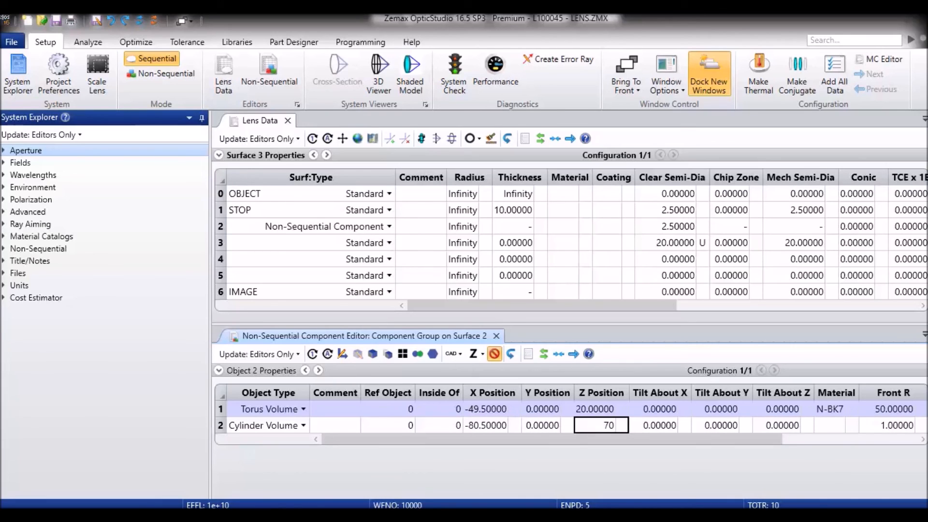
{"action": "key", "text": "Tab"}
Set the Cylinder Volume's Tilt About Y to 90 and assign it the material N-BK7
{"action": "key", "text": "Tab"}
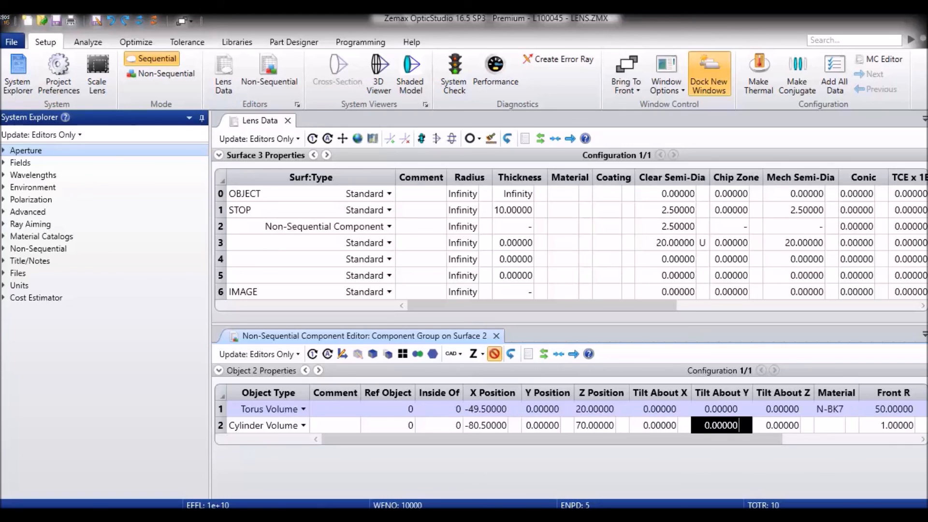
{"action": "type", "text": "90"}
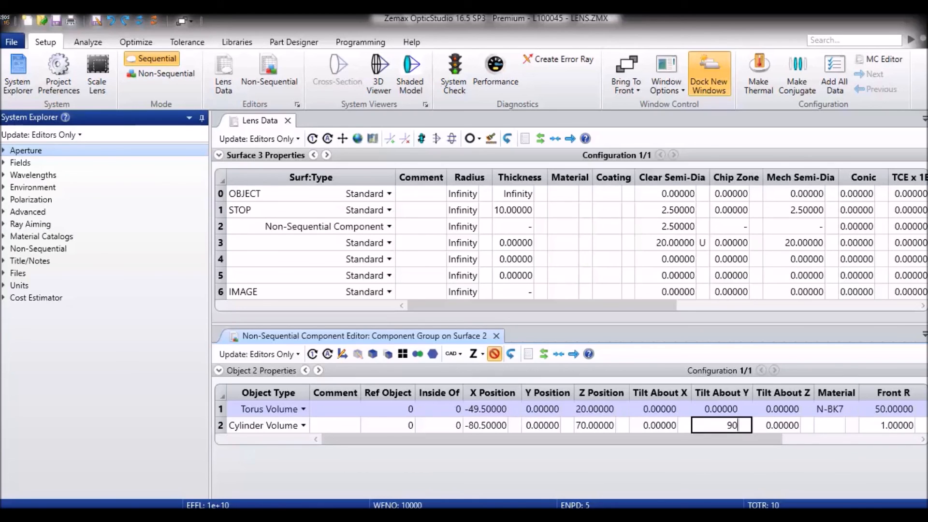
{"action": "key", "text": "Tab"}
{"action": "key", "text": "Tab"}
{"action": "type", "text": "n-bk7"}
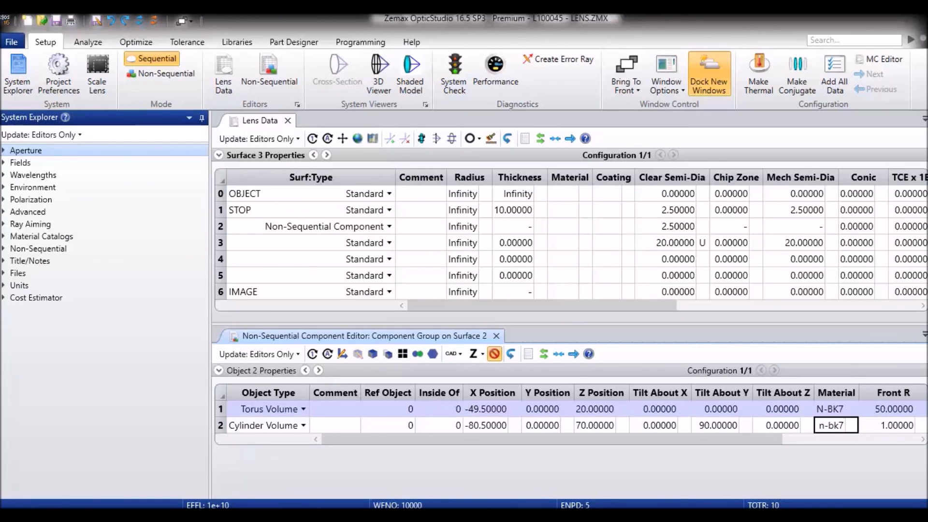
{"action": "key", "text": "Tab"}
Set the Cylinder Volume's Front R to 5, Z Length to 31 and Back R to 5
{"action": "key", "text": "Tab"}
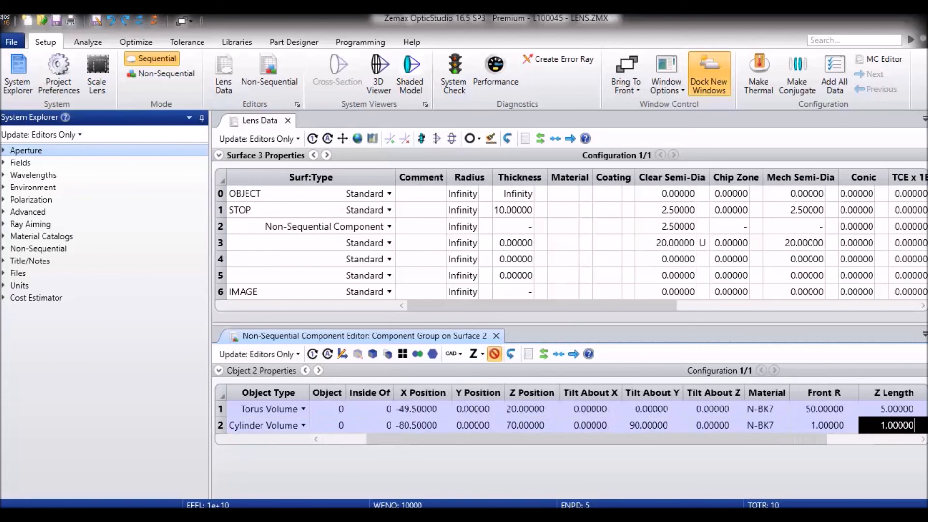
{"action": "key", "text": "Right"}
{"action": "key", "text": "Right"}
{"action": "key", "text": "Left"}
{"action": "key", "text": "Left"}
{"action": "key", "text": "Left"}
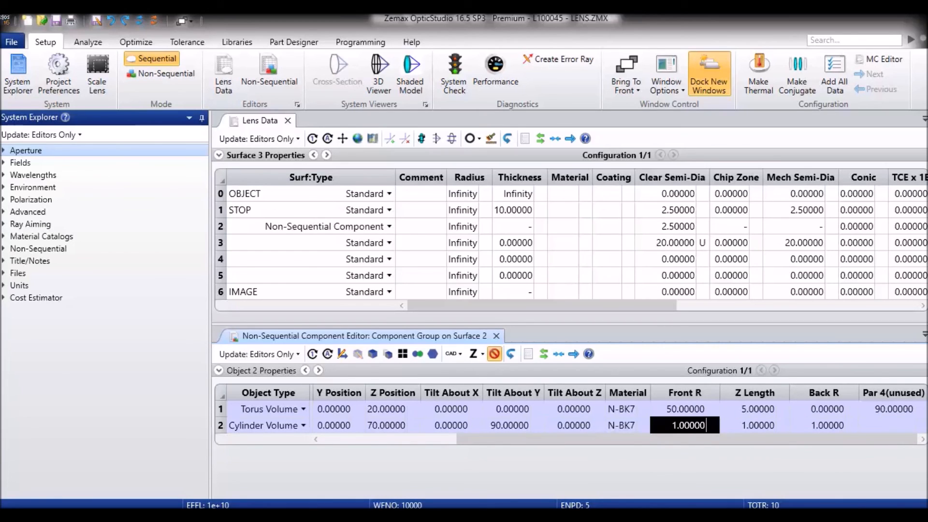
{"action": "type", "text": "5"}
{"action": "key", "text": "Tab"}
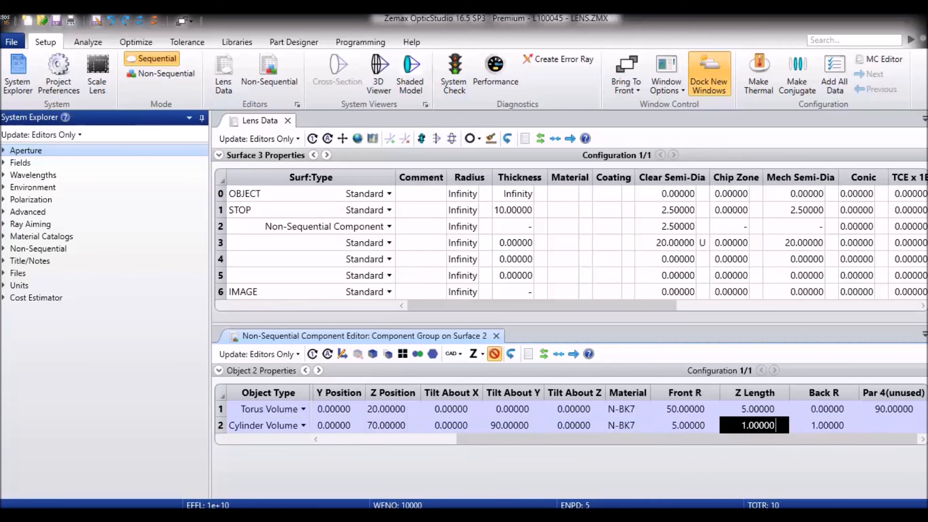
{"action": "type", "text": "31"}
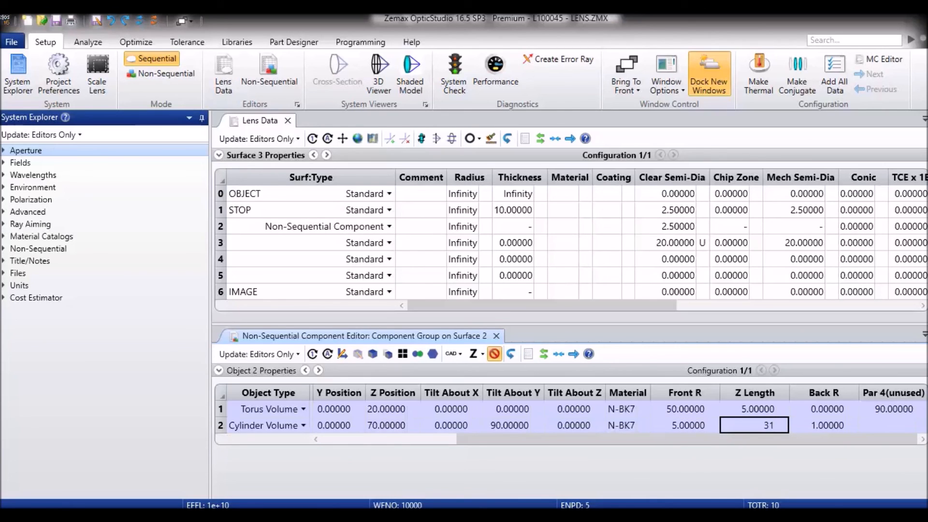
{"action": "key", "text": "Tab"}
{"action": "type", "text": "5"}
{"action": "key", "text": "Return"}
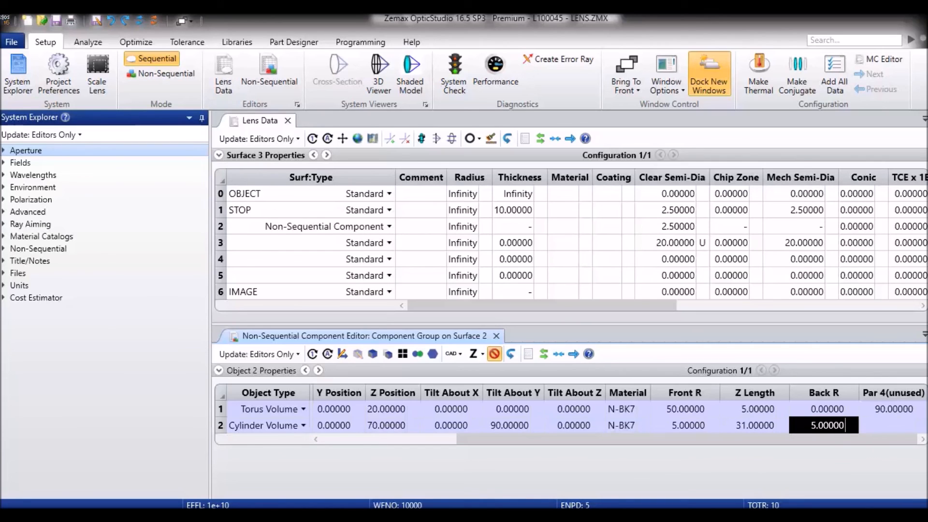
Insert a new object after the Cylinder Volume and paste a copy of object 1's Torus Volume there as object 3
{"action": "key", "text": "Left"}
{"action": "key", "text": "Left"}
{"action": "key", "text": "Left"}
{"action": "key", "text": "Left"}
{"action": "key", "text": "Left"}
{"action": "key", "text": "Left"}
{"action": "key", "text": "Left"}
{"action": "key", "text": "Left"}
{"action": "key", "text": "Left"}
{"action": "key", "text": "Left"}
{"action": "key", "text": "Left"}
{"action": "key", "text": "Left"}
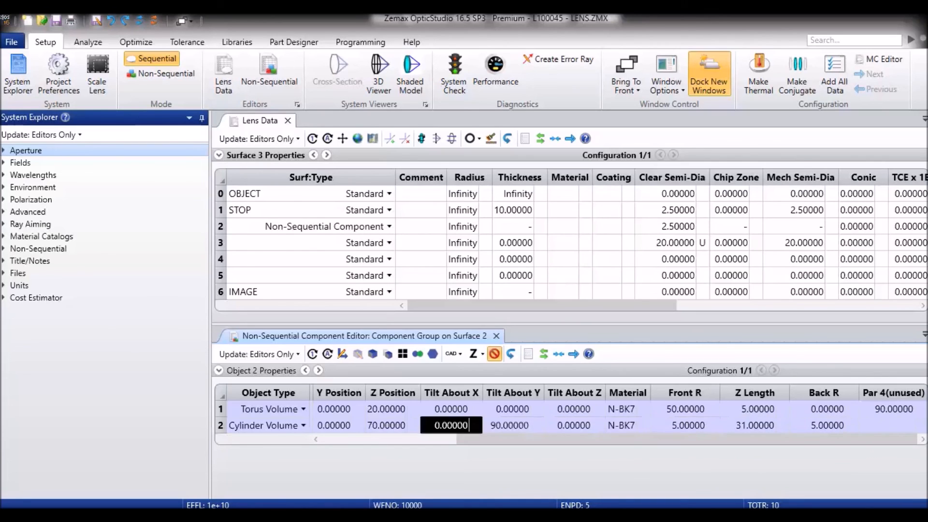
{"action": "key", "text": "Left"}
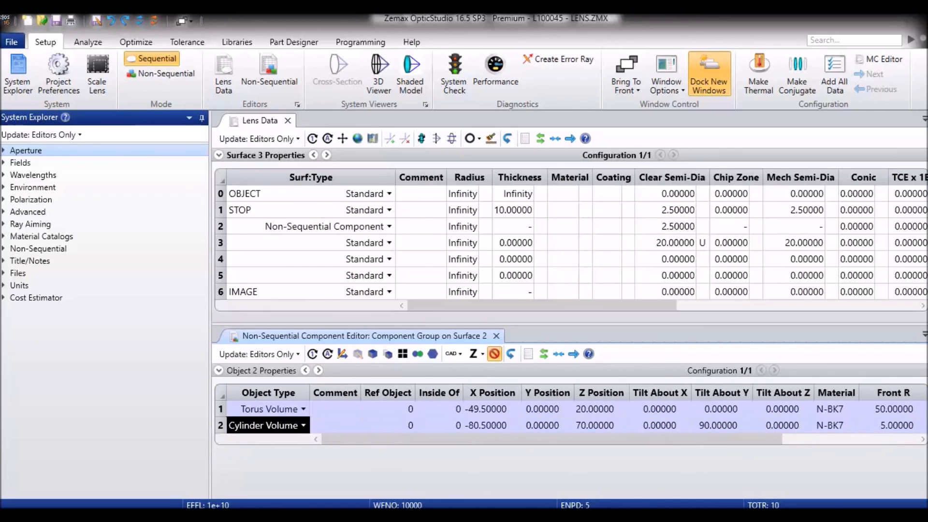
{"action": "left_click", "coordinate": [222, 406]}
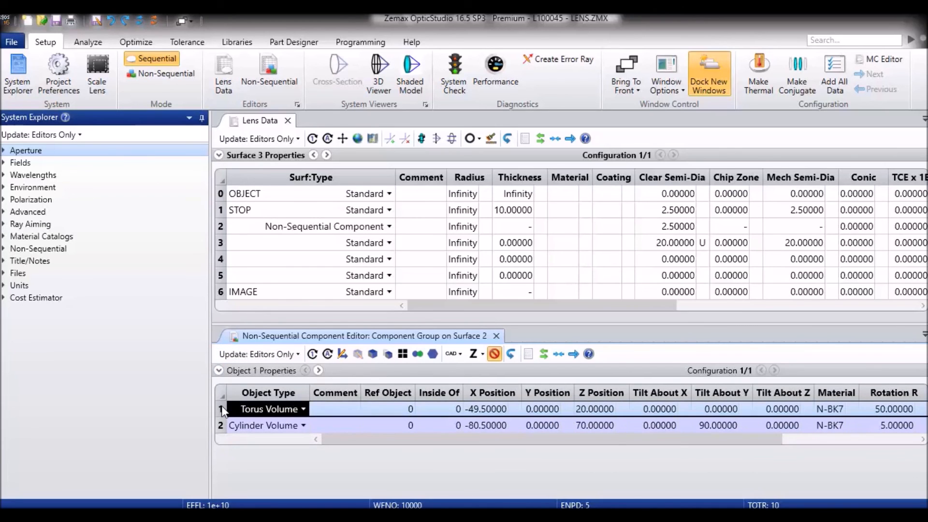
{"action": "left_click", "coordinate": [240, 427]}
{"action": "key", "text": "ctrl+Insert"}
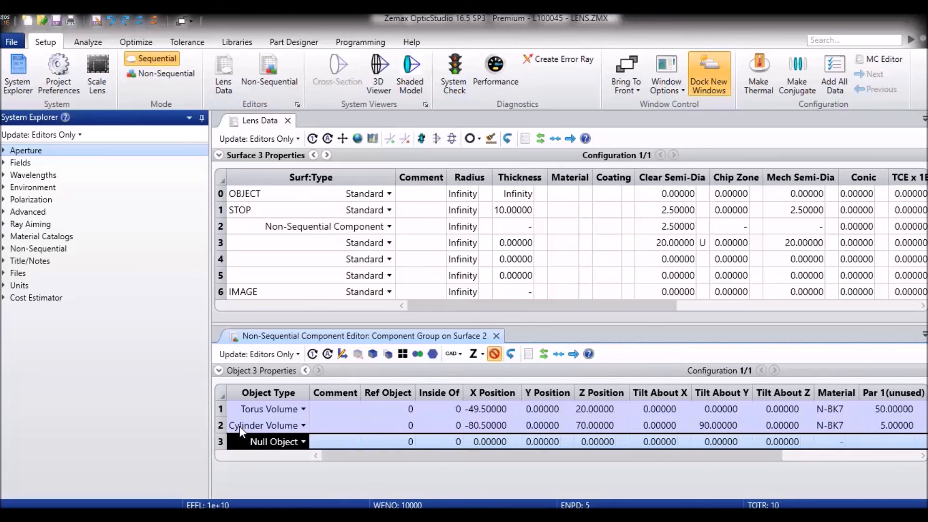
{"action": "key", "text": "ctrl+v"}
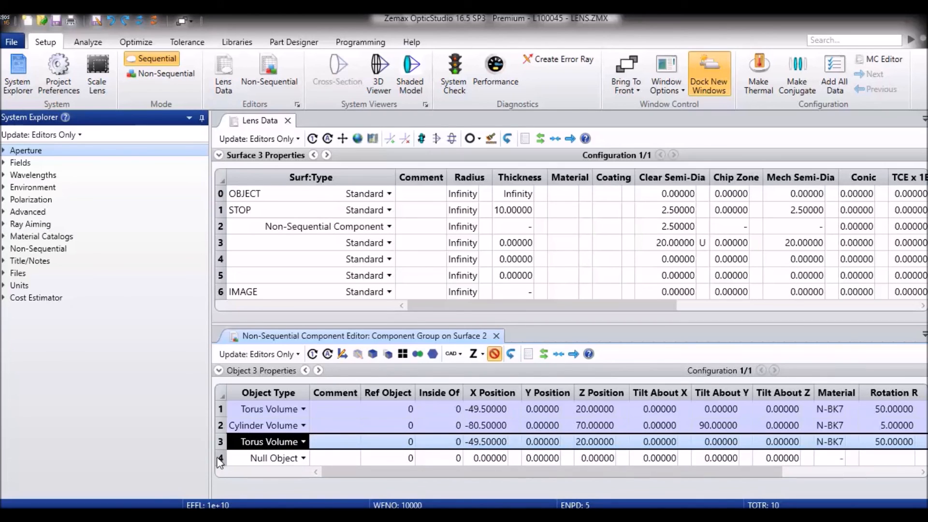
Set the X Position of the copied Torus Volume, object 3, to -80.5
{"action": "left_click", "coordinate": [389, 411]}
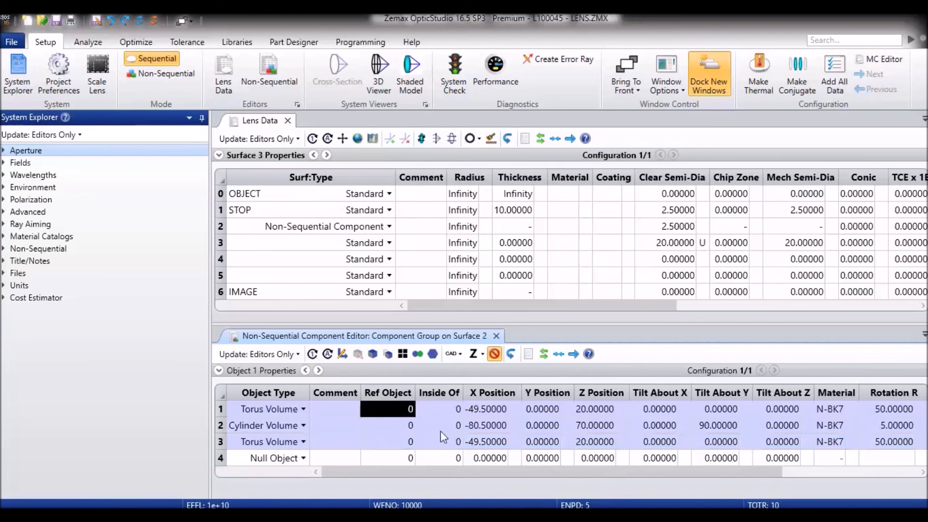
{"action": "left_click", "coordinate": [473, 443]}
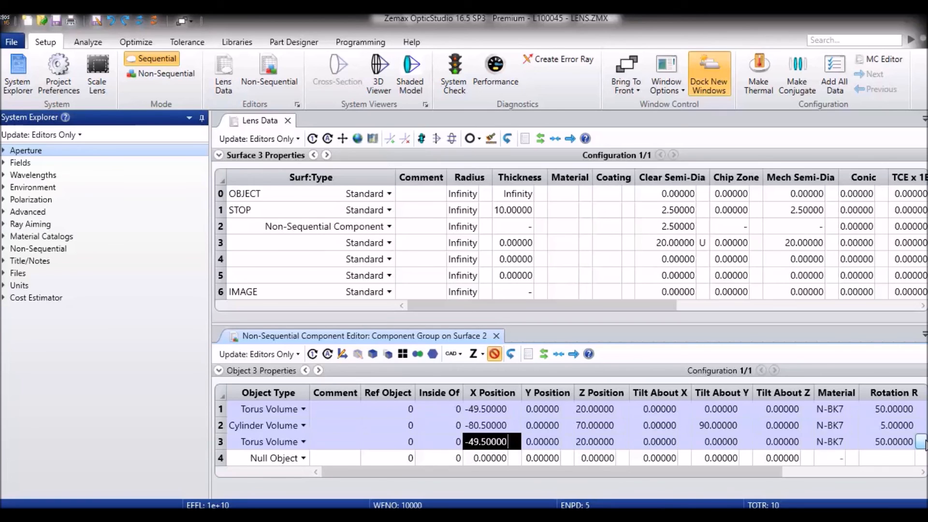
{"action": "type", "text": "-80.5"}
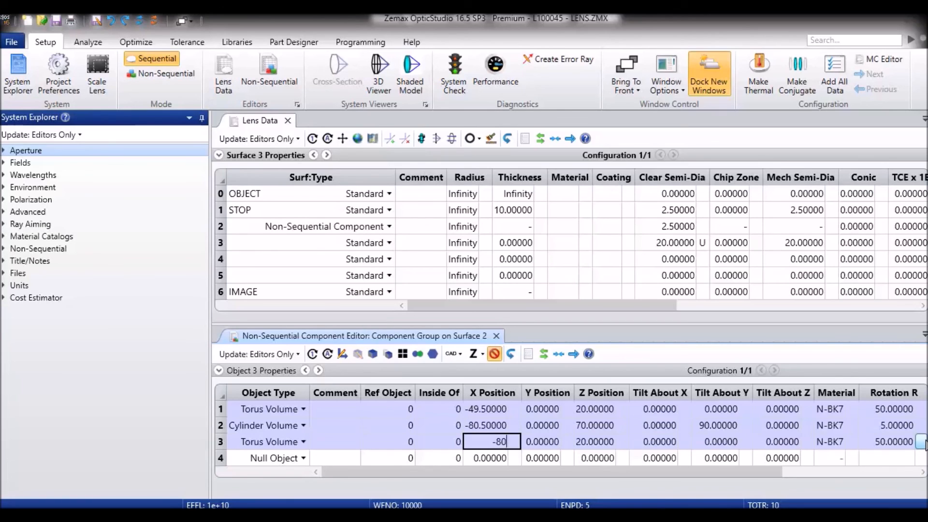
{"action": "key", "text": "Return"}
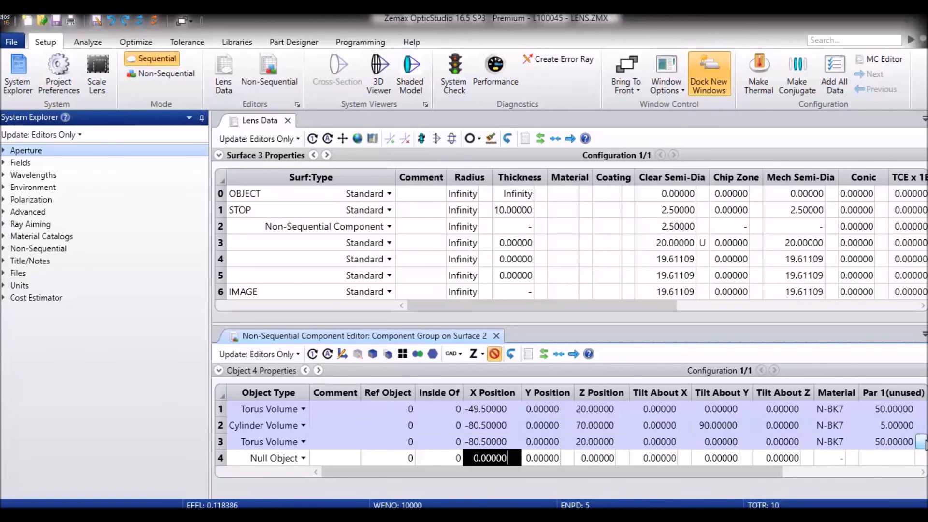
Set the Z Position of the copied Torus Volume, object 3, to 120
{"action": "key", "text": "Up"}
{"action": "key", "text": "Tab"}
{"action": "key", "text": "Tab"}
{"action": "key", "text": "Tab"}
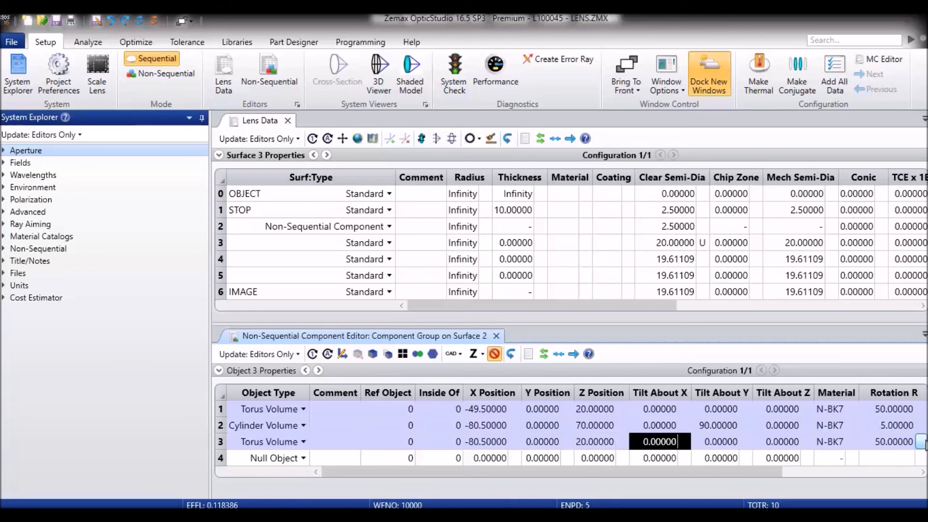
{"action": "key", "text": "Tab"}
{"action": "key", "text": "shift+Tab"}
{"action": "key", "text": "shift+Tab"}
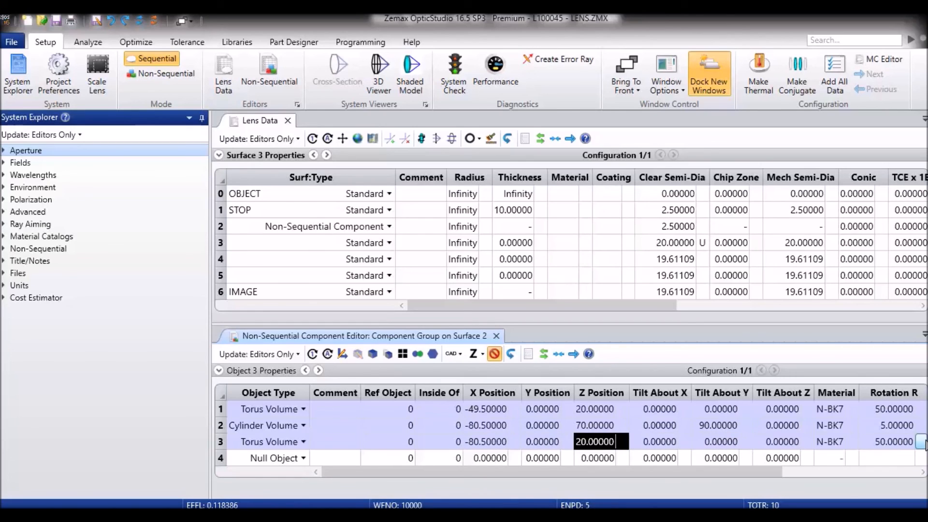
{"action": "type", "text": "120"}
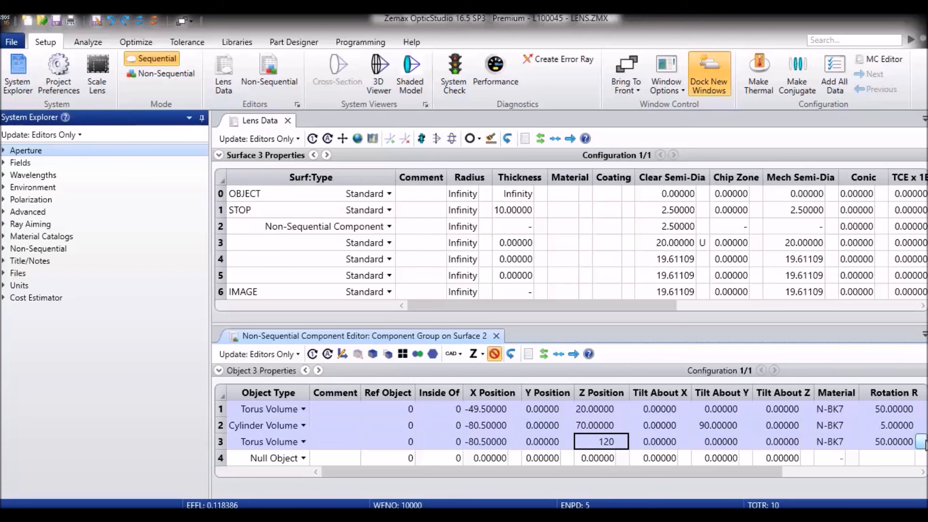
Set the Tilt About Y of the Torus Volume in object 3 to 180
{"action": "key", "text": "Tab"}
{"action": "key", "text": "Tab"}
{"action": "type", "text": "180"}
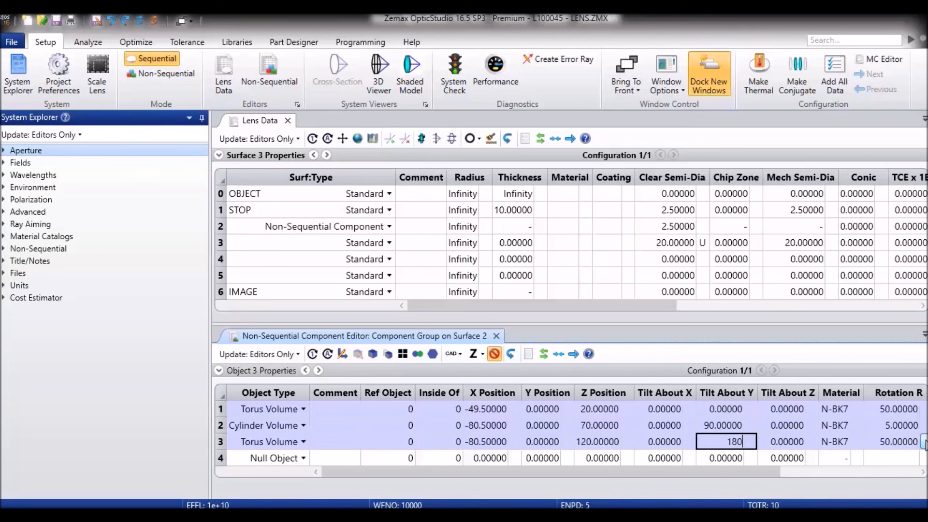
{"action": "key", "text": "Tab"}
{"action": "key", "text": "Tab"}
{"action": "key", "text": "Tab"}
{"action": "key", "text": "Tab"}
{"action": "key", "text": "Tab"}
{"action": "key", "text": "Tab"}
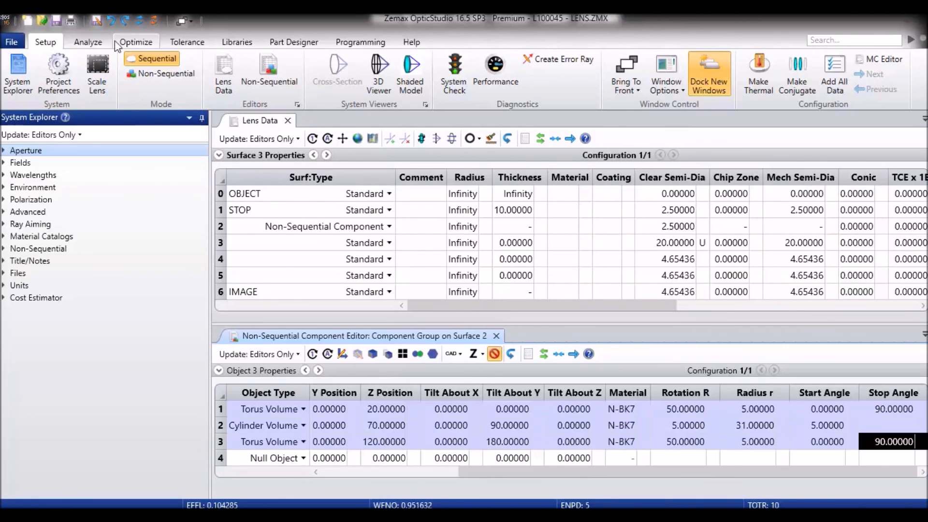
Open a 3D layout of the system, undock it and maximise its window
{"action": "left_click", "coordinate": [91, 45]}
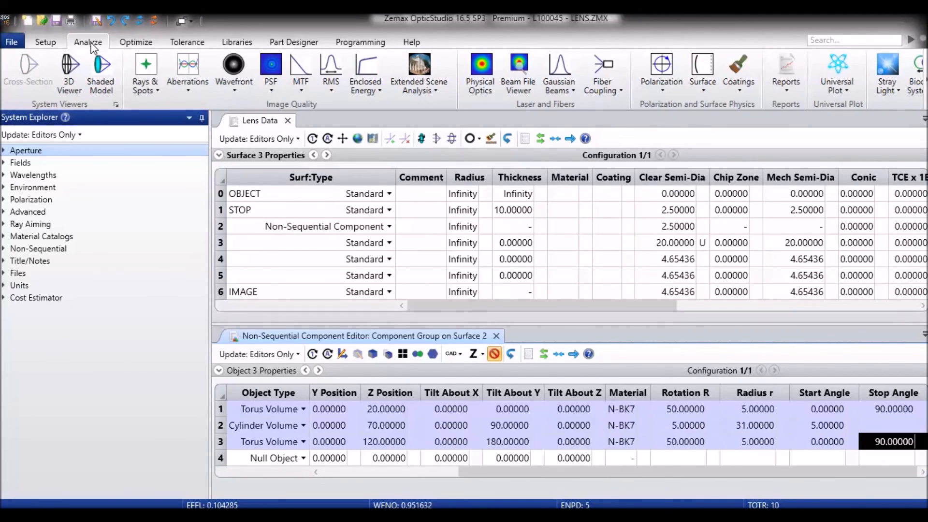
{"action": "left_click", "coordinate": [70, 86]}
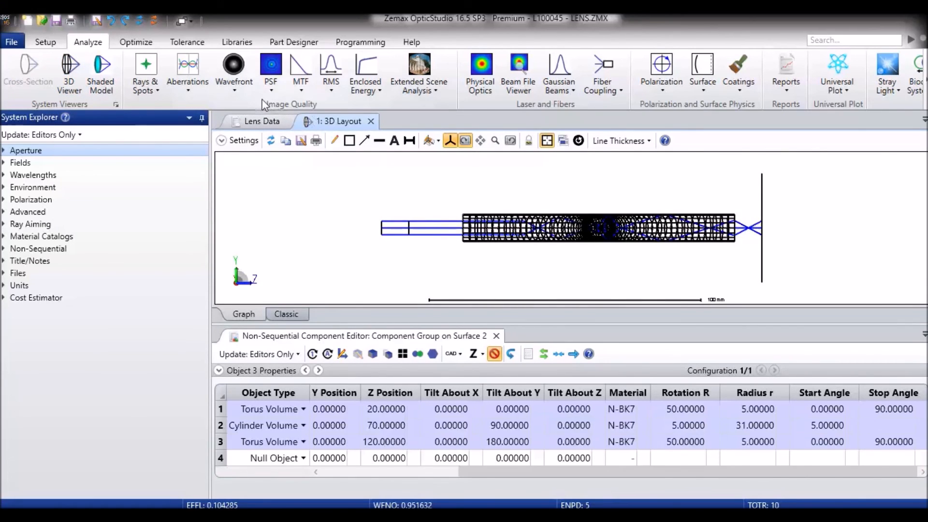
{"action": "left_click_drag", "start_coordinate": [355, 122], "coordinate": [553, 86]}
{"action": "left_click", "coordinate": [538, 81]}
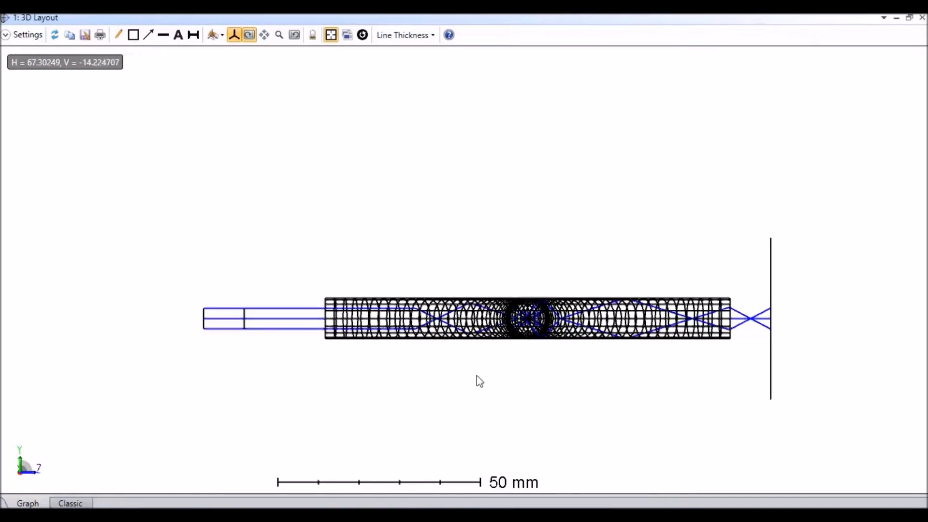
Orbit the light pipe in the 3D layout and orient the view to the X-Z plane
{"action": "left_click_drag", "start_coordinate": [479, 330], "coordinate": [494, 391]}
{"action": "left_click_drag", "start_coordinate": [481, 233], "coordinate": [485, 291]}
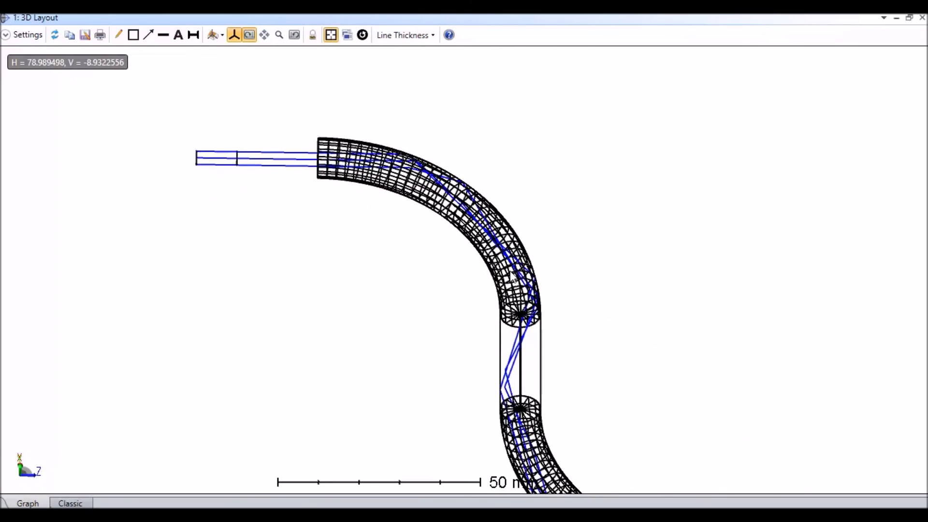
{"action": "left_click", "coordinate": [362, 34]}
{"action": "left_click_drag", "start_coordinate": [404, 96], "coordinate": [385, 120]}
{"action": "left_click", "coordinate": [218, 35]}
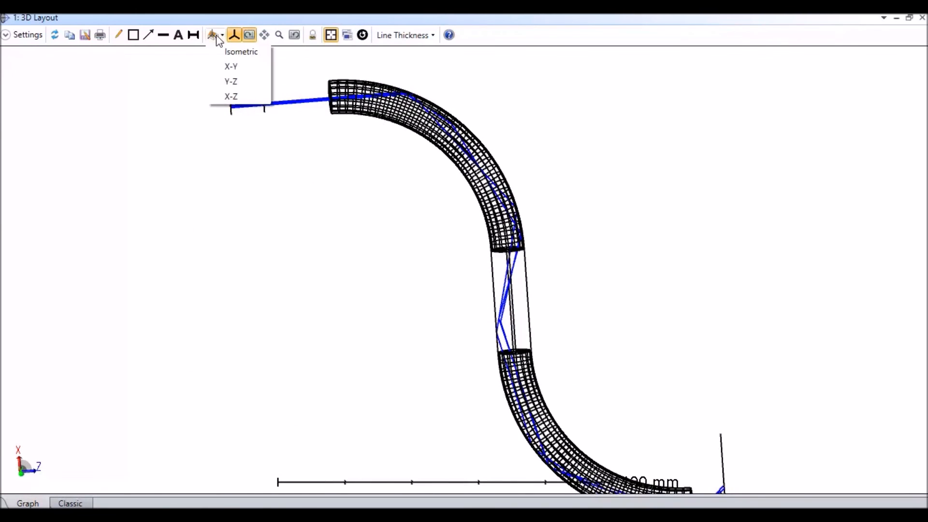
{"action": "left_click", "coordinate": [222, 97]}
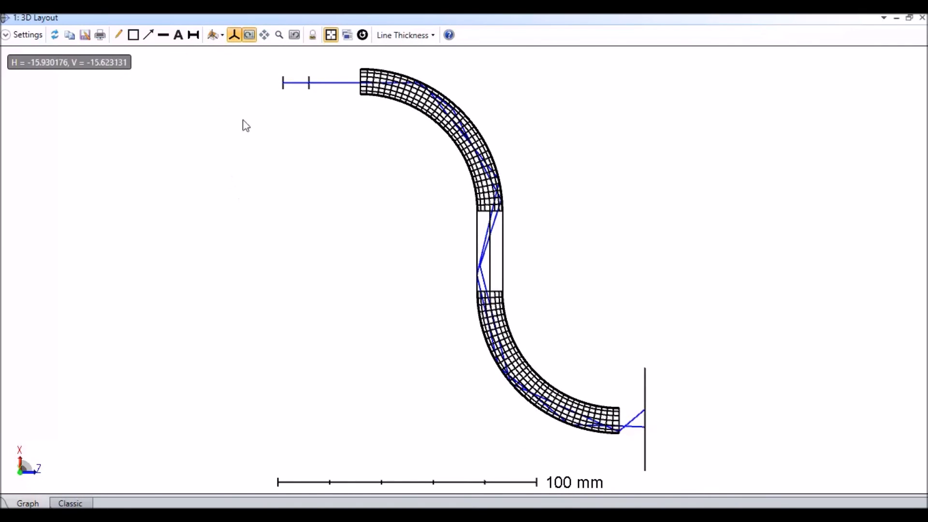
Configure the 3D layout to trace 15 rays with the Random ray pattern
{"action": "left_click", "coordinate": [26, 35]}
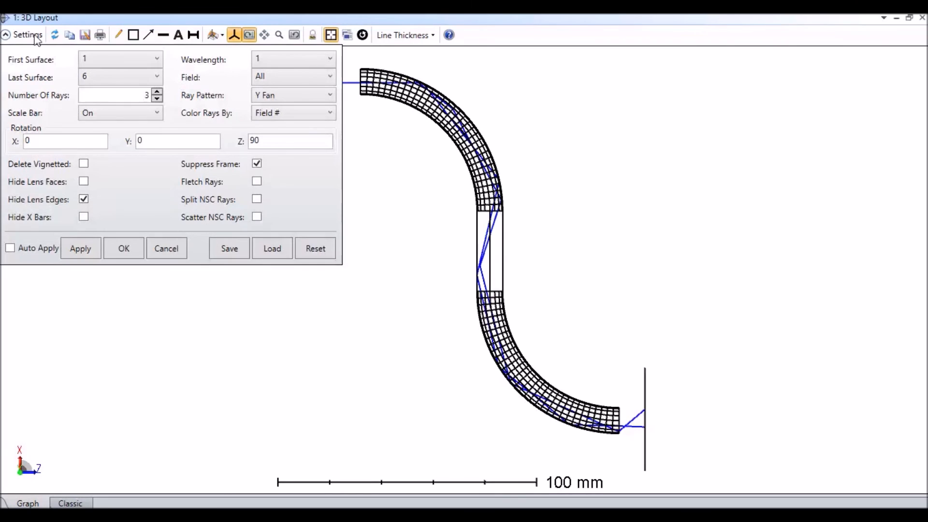
{"action": "left_click", "coordinate": [284, 100]}
{"action": "left_click", "coordinate": [274, 178]}
{"action": "double_click", "coordinate": [131, 91]}
{"action": "type", "text": "15"}
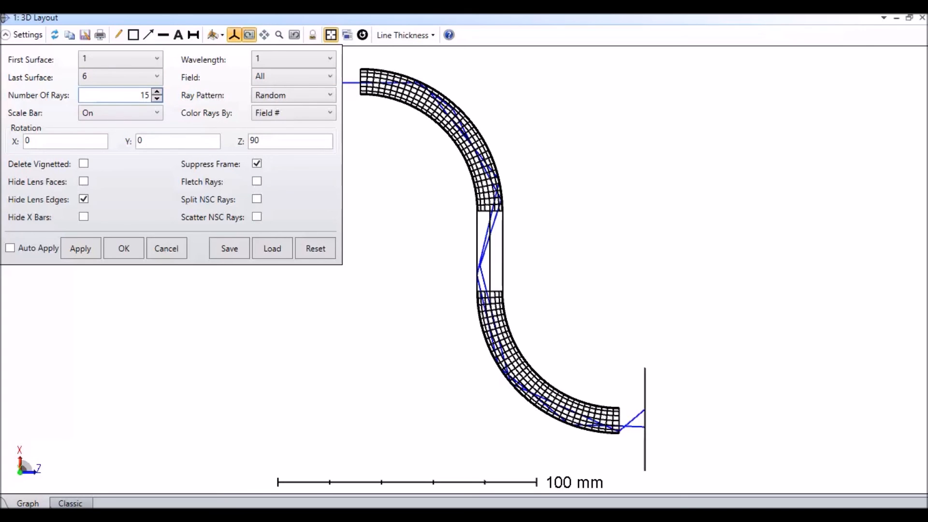
{"action": "left_click", "coordinate": [79, 247]}
{"action": "left_click", "coordinate": [121, 246]}
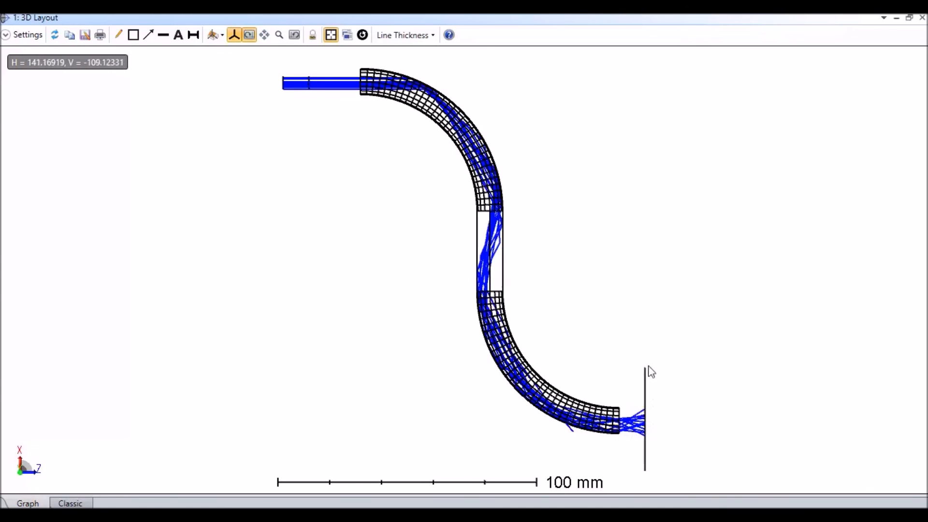
Float the 3D layout beside the Lens Data editor, examine where surfaces 2 and 3 lie along the light pipe, and close the layout
{"action": "left_click", "coordinate": [910, 17]}
{"action": "left_click_drag", "start_coordinate": [359, 78], "coordinate": [674, 60]}
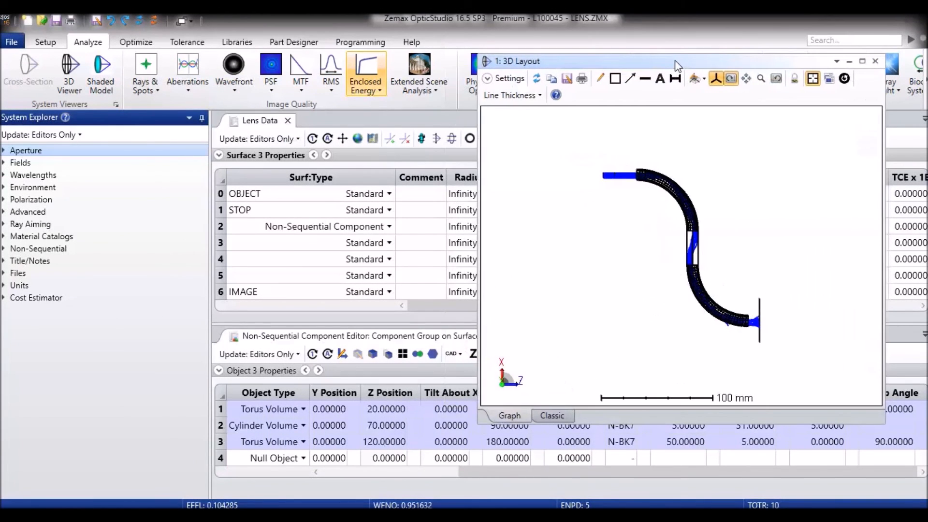
{"action": "left_click", "coordinate": [335, 231]}
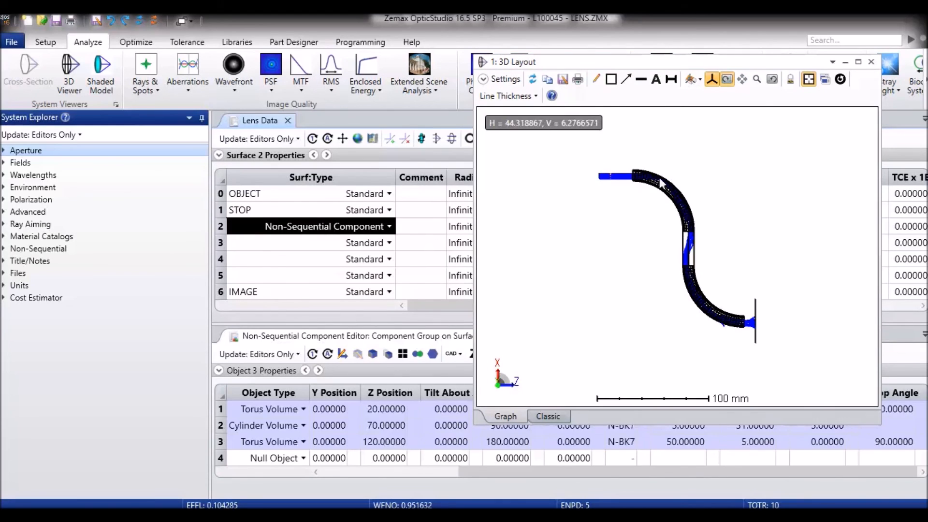
{"action": "left_click", "coordinate": [842, 79]}
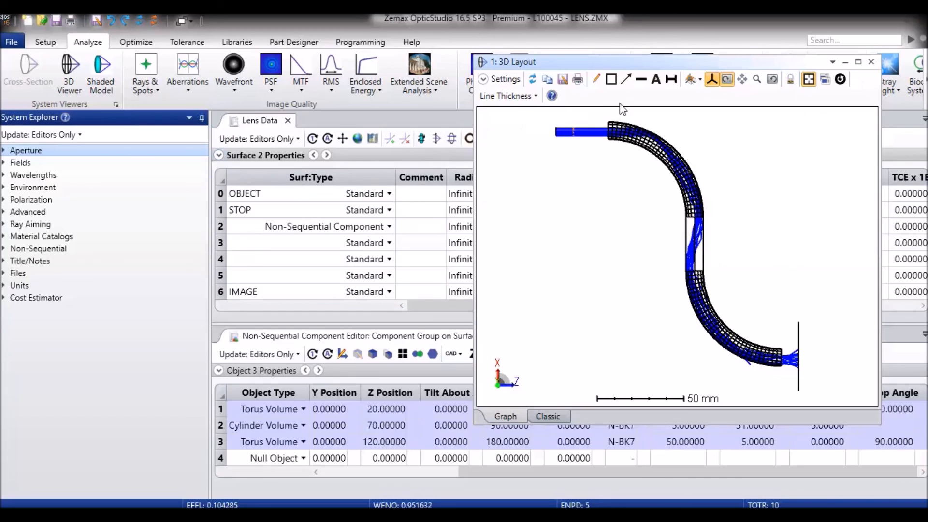
{"action": "scroll", "coordinate": [573, 118], "scroll_direction": "up", "scroll_amount": 3}
{"action": "scroll", "coordinate": [574, 119], "scroll_direction": "up", "scroll_amount": 1}
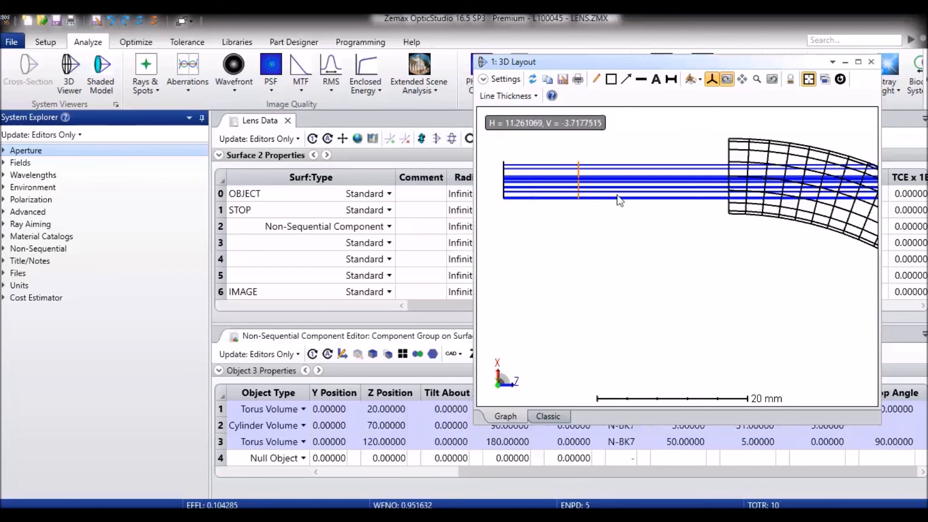
{"action": "left_click", "coordinate": [840, 79]}
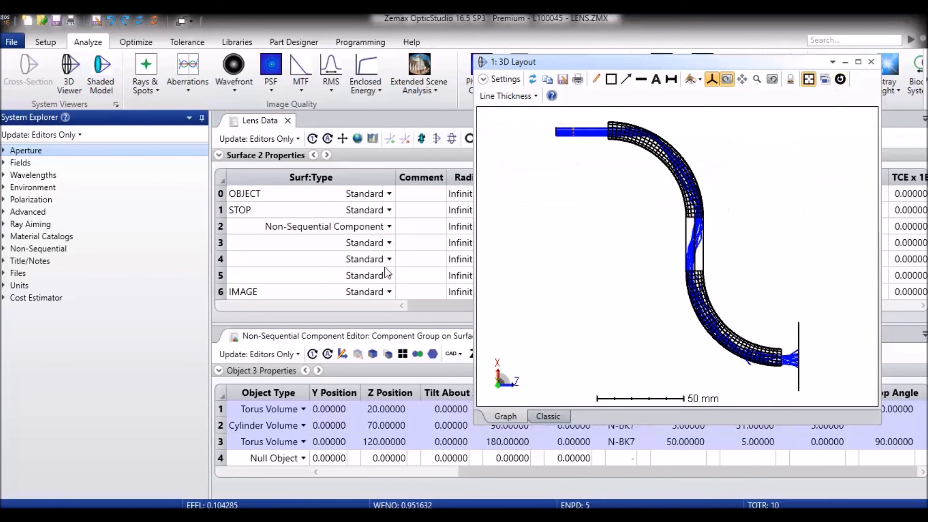
{"action": "left_click", "coordinate": [340, 247]}
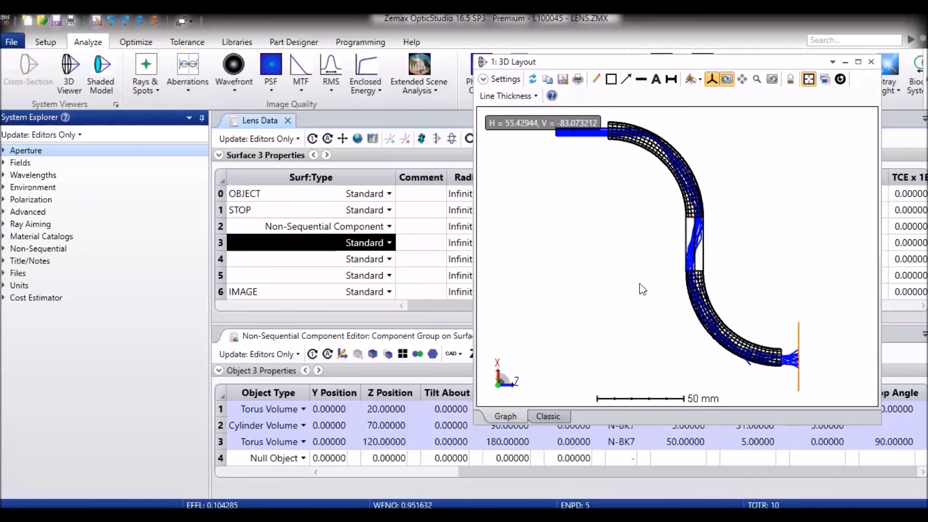
{"action": "left_click", "coordinate": [870, 62]}
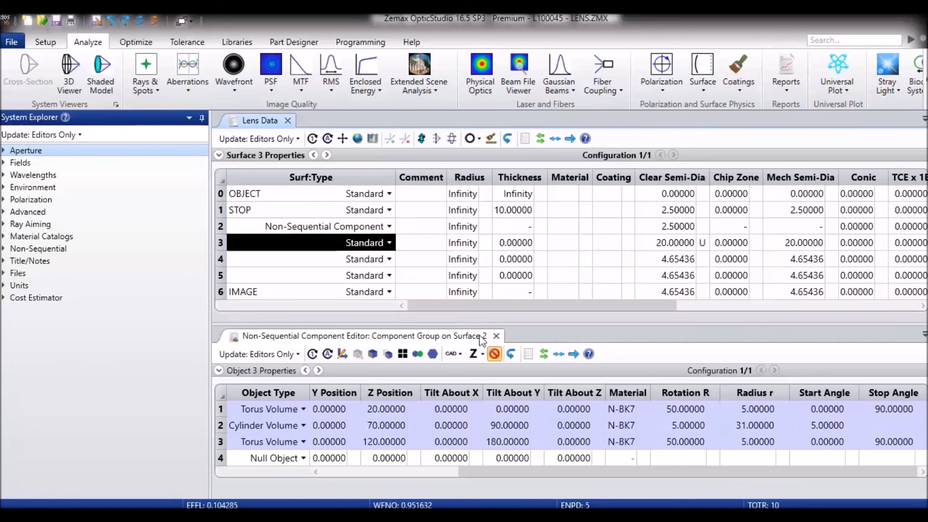
Insert two surfaces at row 4 of the Lens Data and enlarge the editor to show all rows
{"action": "left_click", "coordinate": [338, 264]}
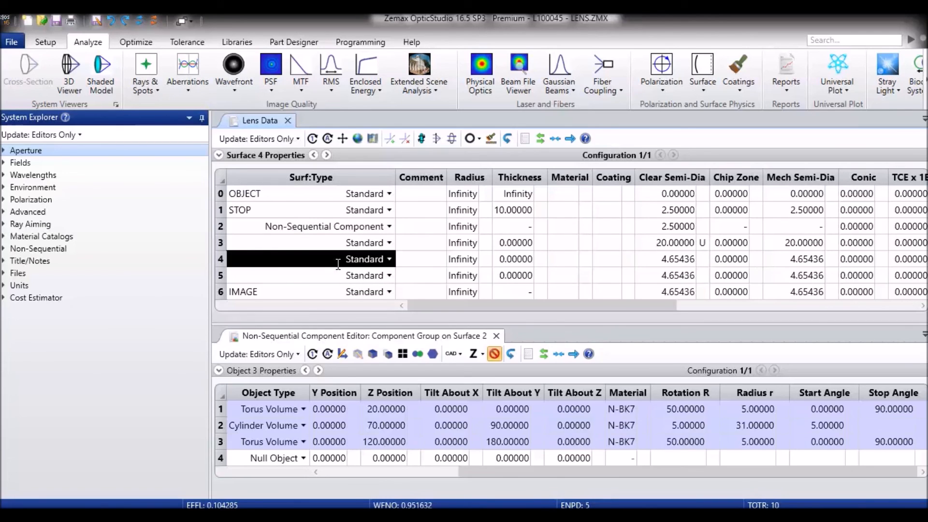
{"action": "key", "text": "Insert"}
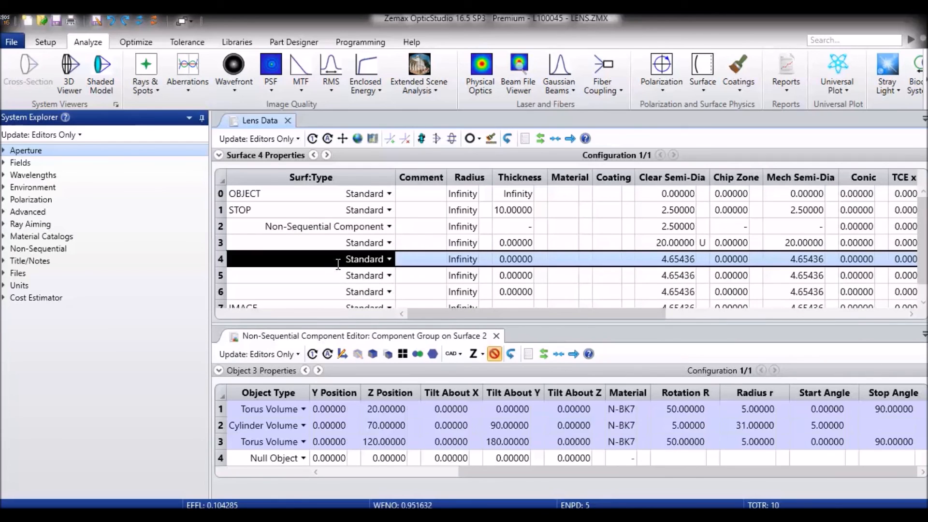
{"action": "key", "text": "Insert"}
{"action": "left_click_drag", "start_coordinate": [324, 322], "coordinate": [323, 361]}
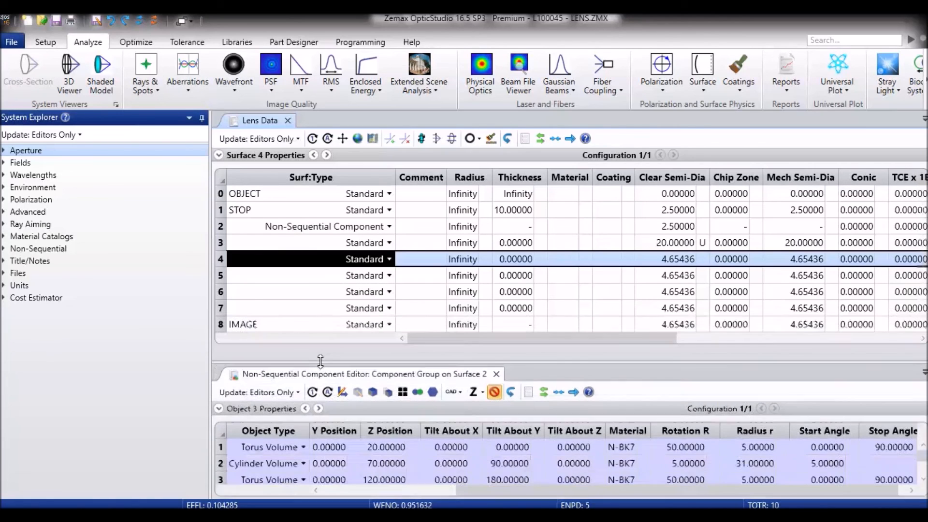
Set the Thickness of surface 3 to 10
{"action": "left_click", "coordinate": [520, 242]}
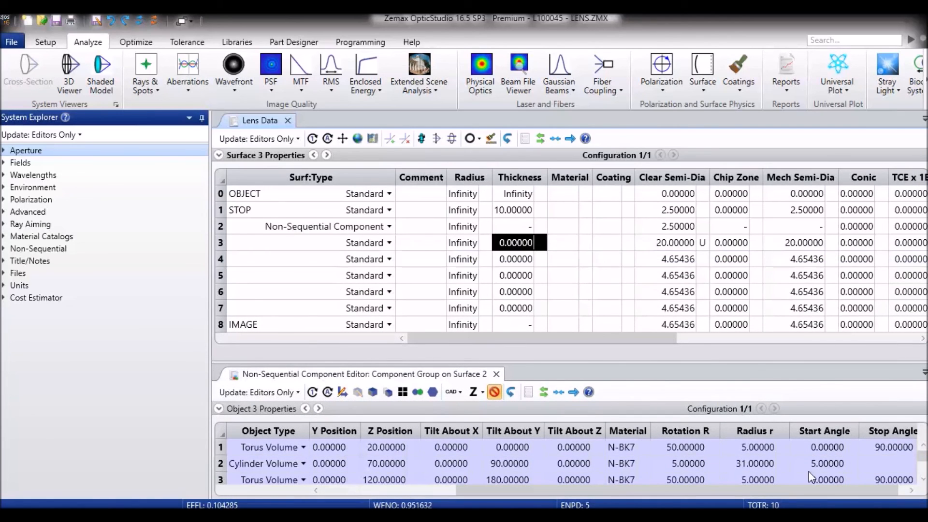
{"action": "type", "text": "10"}
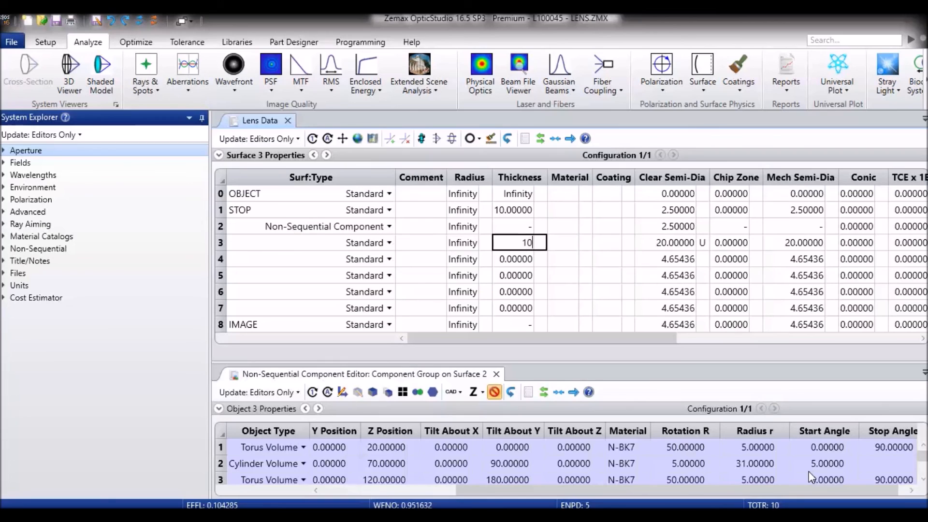
{"action": "key", "text": "Return"}
Change the surface type of surfaces 4 and 5 to Paraxial
{"action": "key", "text": "Left"}
{"action": "key", "text": "Left"}
{"action": "key", "text": "Left"}
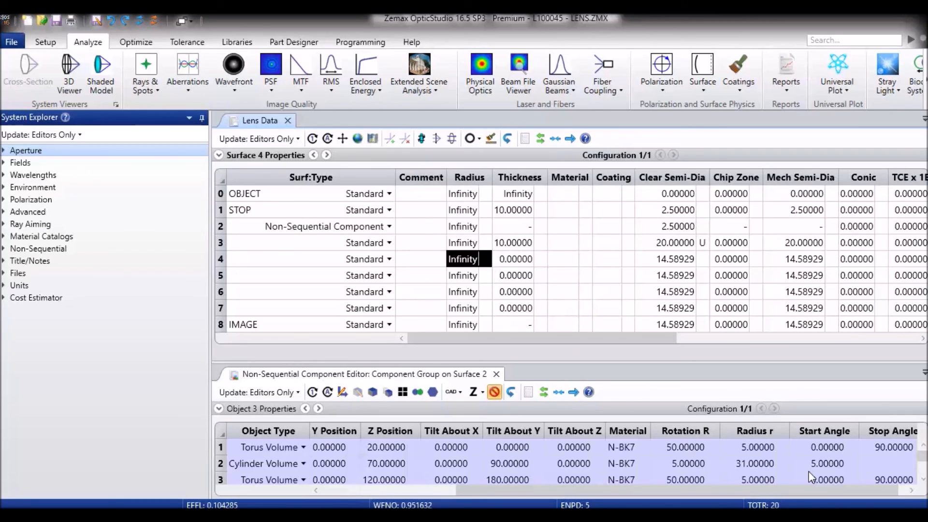
{"action": "type", "text": "par"}
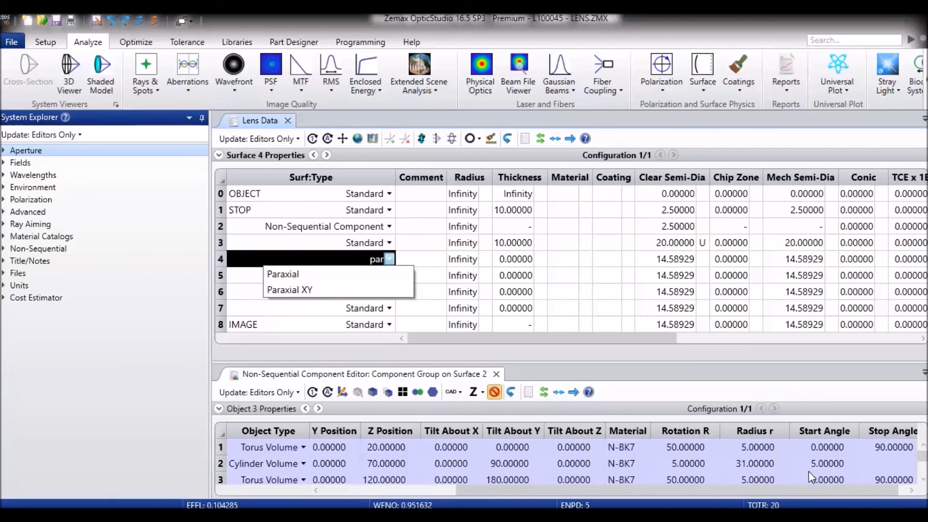
{"action": "key", "text": "Return"}
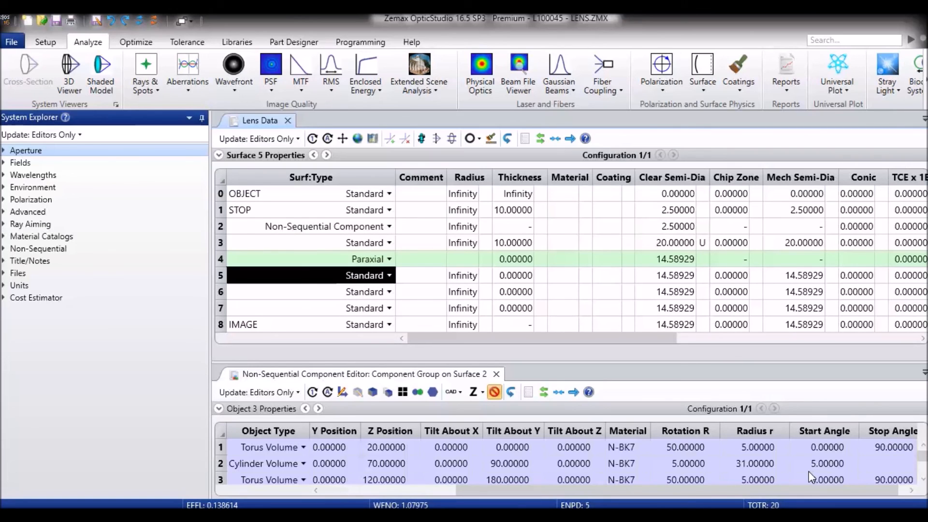
{"action": "type", "text": "pa"}
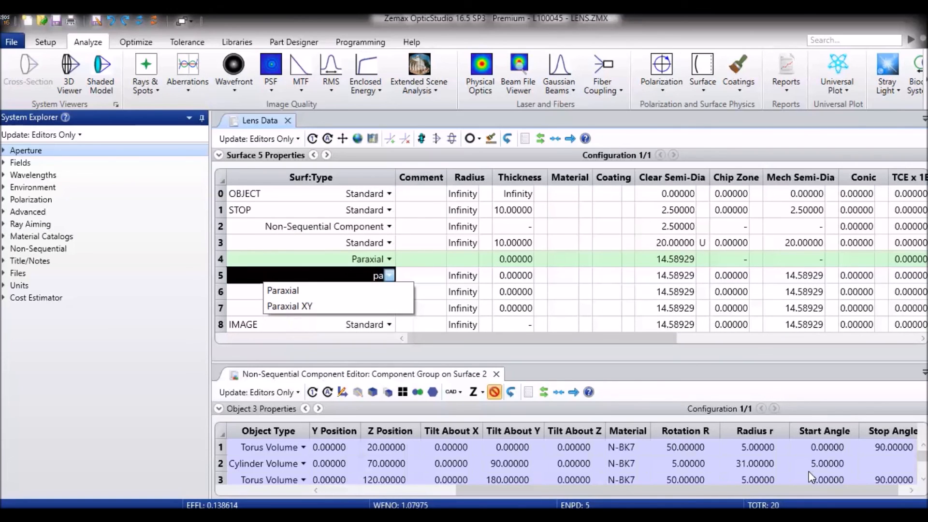
{"action": "key", "text": "Return"}
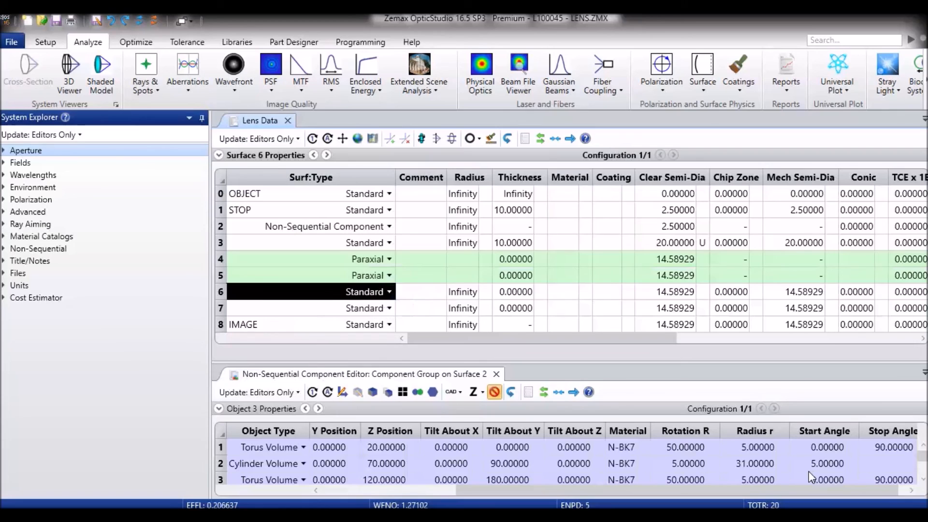
Set the Thickness of the first Paraxial surface, surface 4, to 40
{"action": "key", "text": "Right"}
{"action": "key", "text": "Right"}
{"action": "key", "text": "Right"}
{"action": "key", "text": "Up"}
{"action": "key", "text": "Up"}
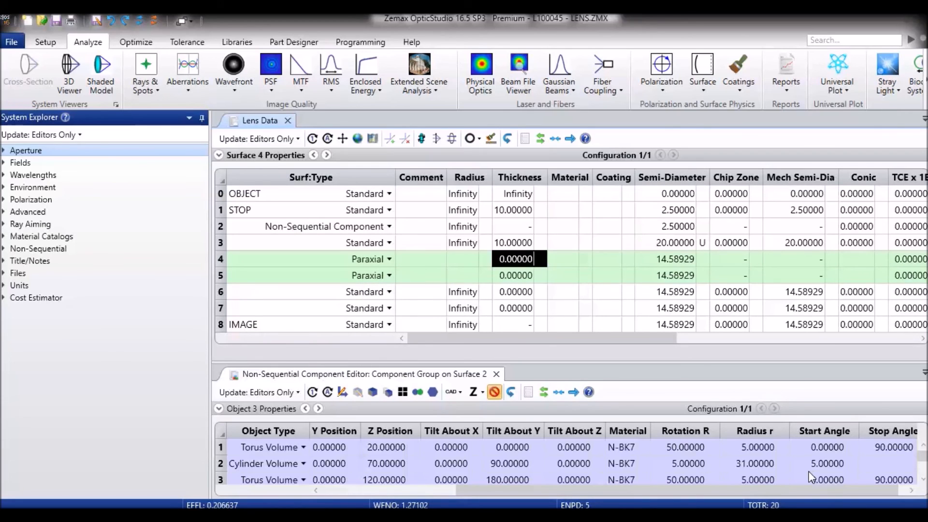
{"action": "type", "text": "40"}
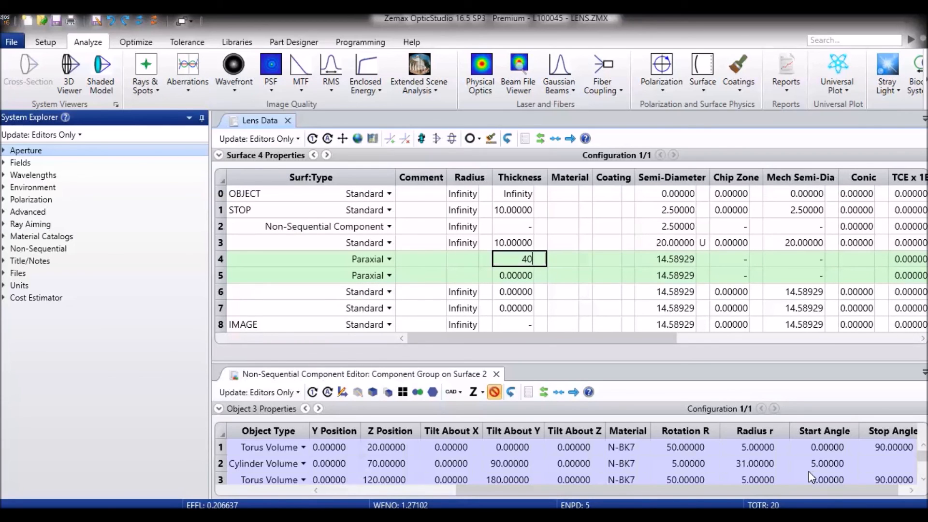
{"action": "key", "text": "Return"}
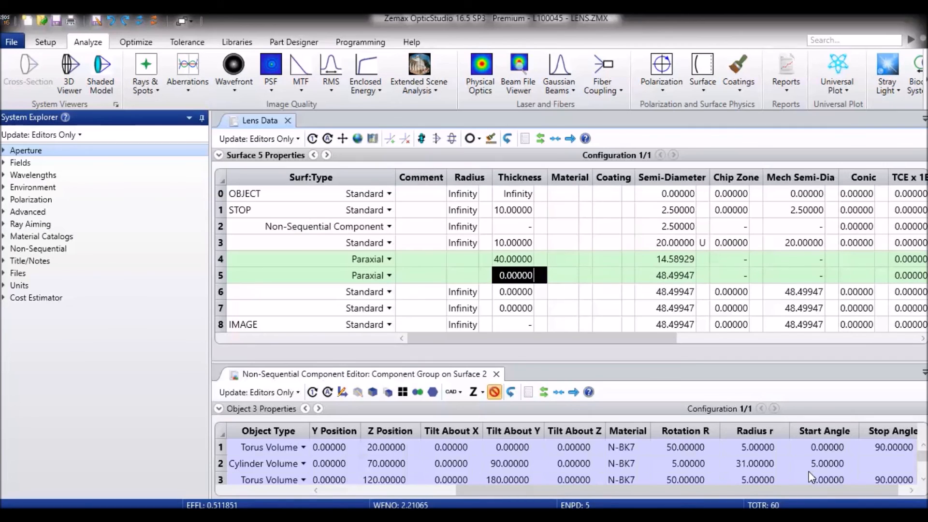
{"action": "key", "text": "Up"}
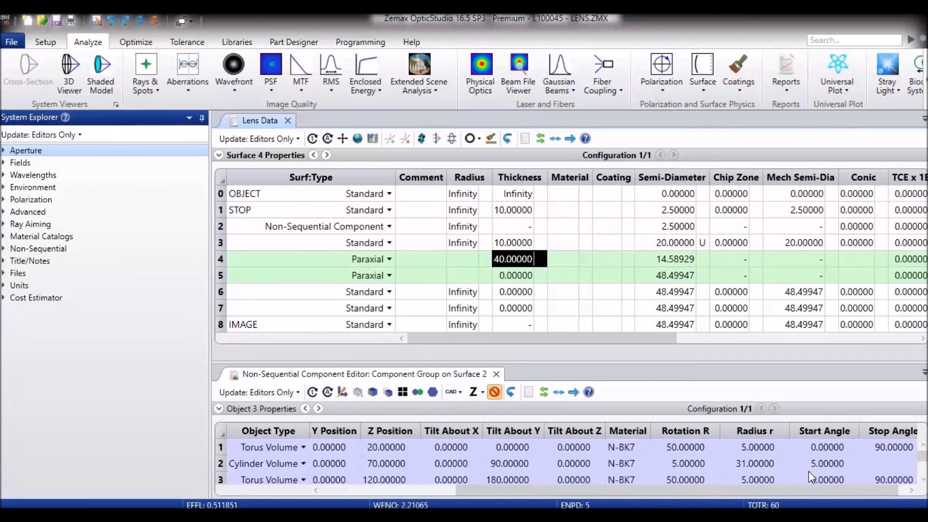
Set the Focal Length of Paraxial surface 4 to 20 and of Paraxial surface 5 to 50
{"action": "key", "text": "Right"}
{"action": "key", "text": "Right"}
{"action": "key", "text": "Right"}
{"action": "key", "text": "Right"}
{"action": "key", "text": "Right"}
{"action": "key", "text": "Right"}
{"action": "key", "text": "Right"}
{"action": "key", "text": "Right"}
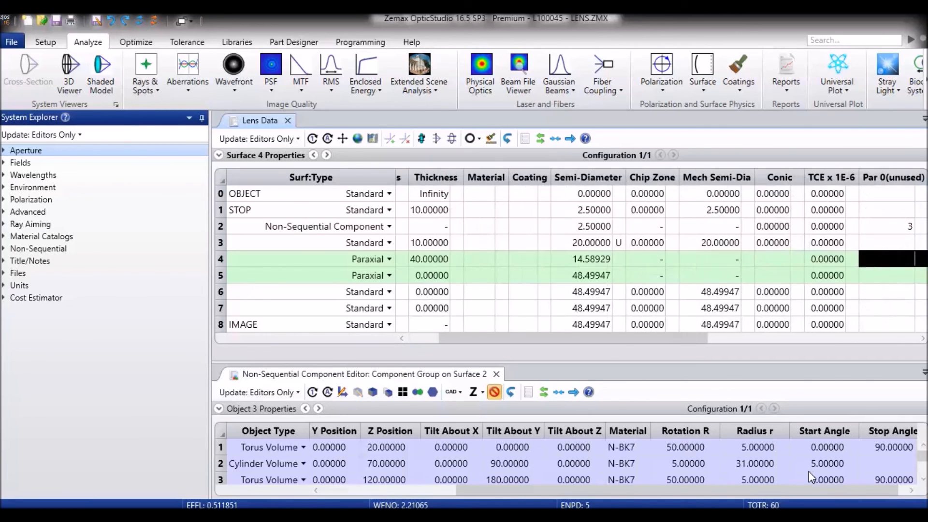
{"action": "key", "text": "Right"}
{"action": "key", "text": "Right"}
{"action": "key", "text": "Left"}
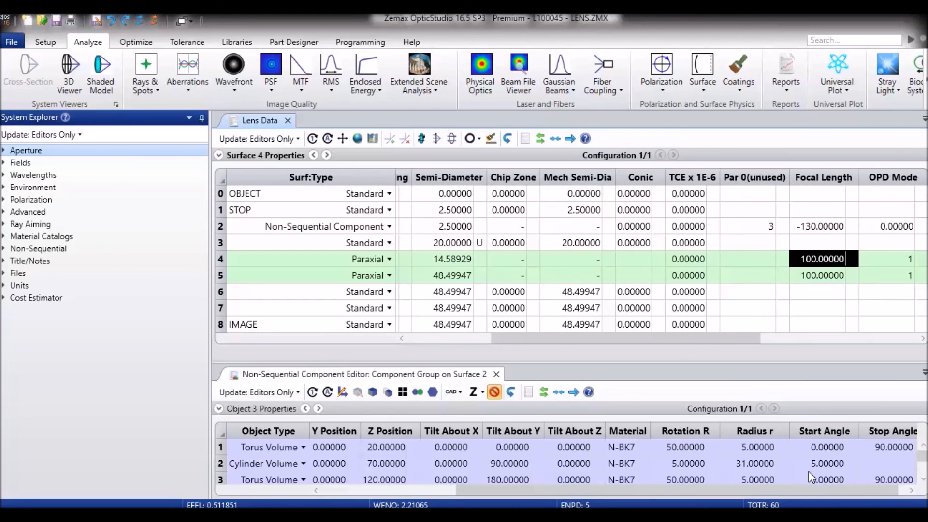
{"action": "type", "text": "20"}
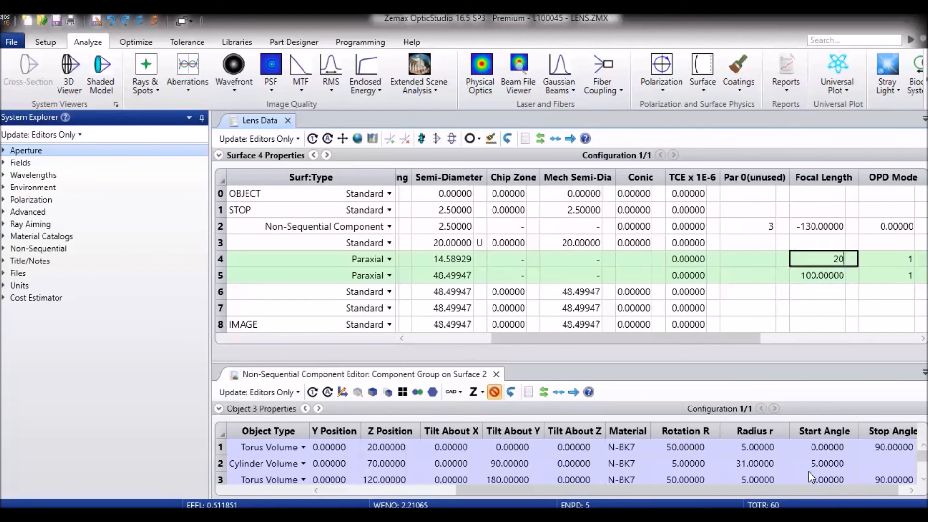
{"action": "key", "text": "Return"}
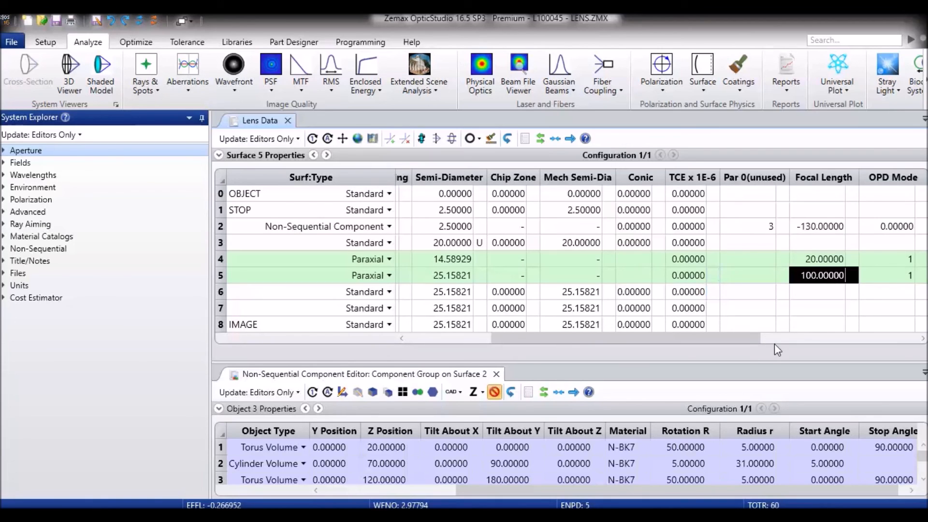
{"action": "type", "text": "50"}
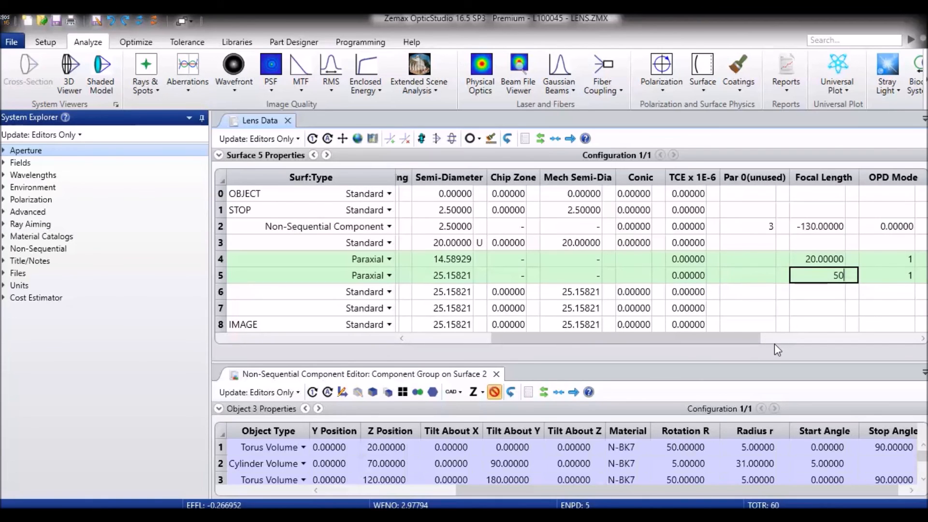
{"action": "key", "text": "Return"}
Set the Thickness of the second Paraxial surface, surface 5, to 20
{"action": "key", "text": "Left"}
{"action": "key", "text": "Left"}
{"action": "key", "text": "Left"}
{"action": "key", "text": "Left"}
{"action": "key", "text": "Left"}
{"action": "key", "text": "Left"}
{"action": "key", "text": "Left"}
{"action": "key", "text": "Left"}
{"action": "key", "text": "Left"}
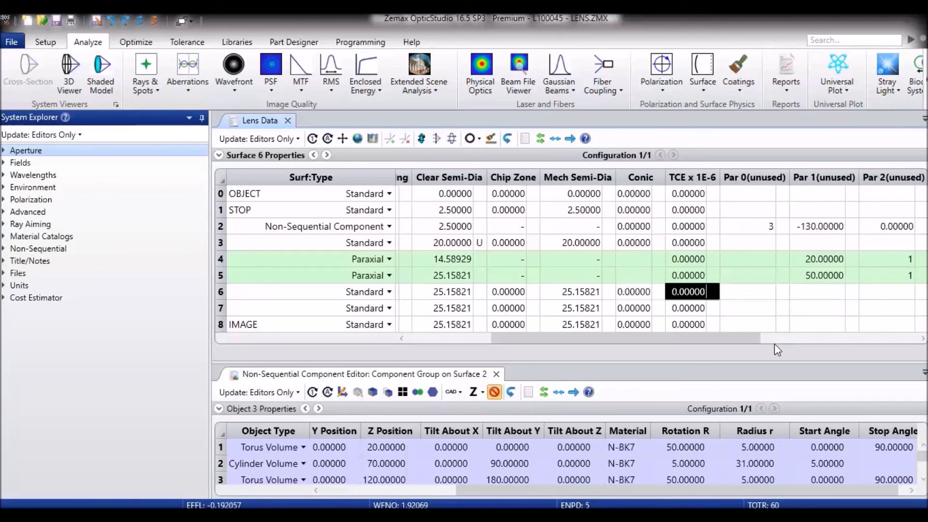
{"action": "key", "text": "Left"}
{"action": "key", "text": "Left"}
{"action": "key", "text": "Left"}
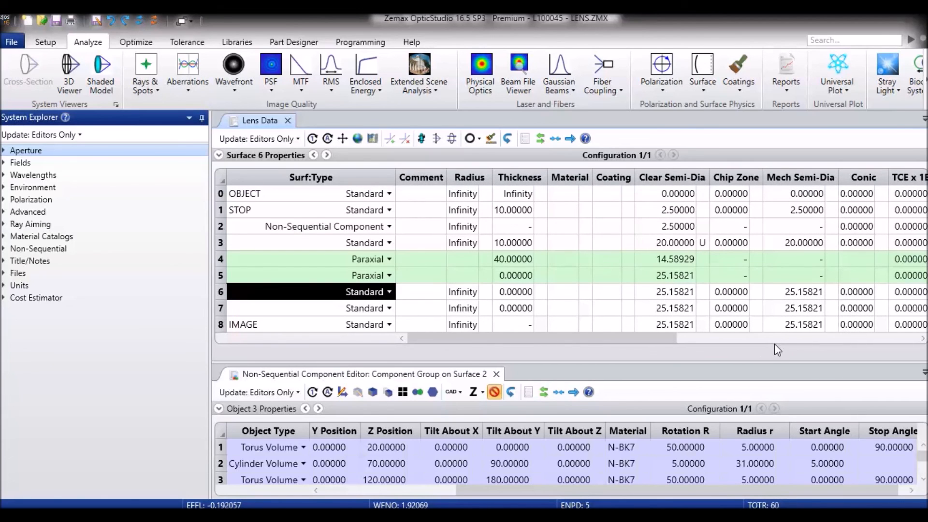
{"action": "key", "text": "Right"}
{"action": "key", "text": "Right"}
{"action": "key", "text": "Right"}
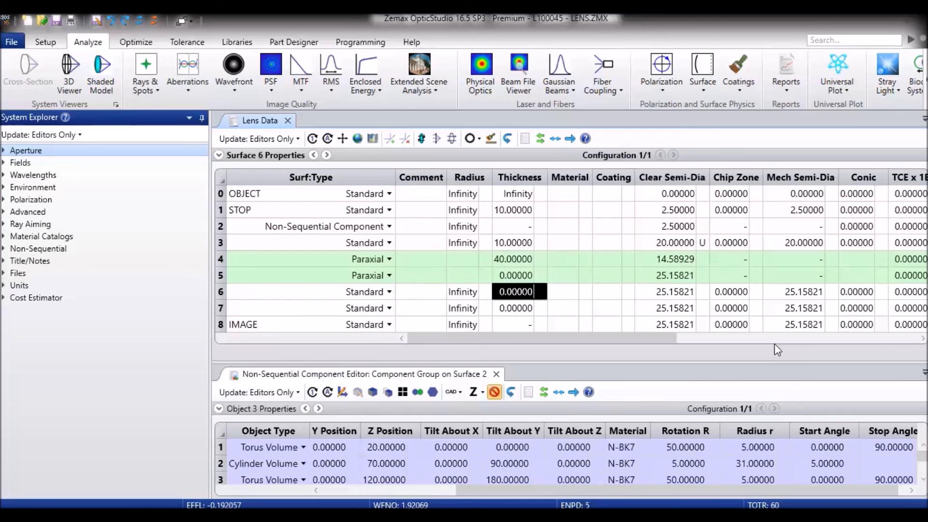
{"action": "key", "text": "Up"}
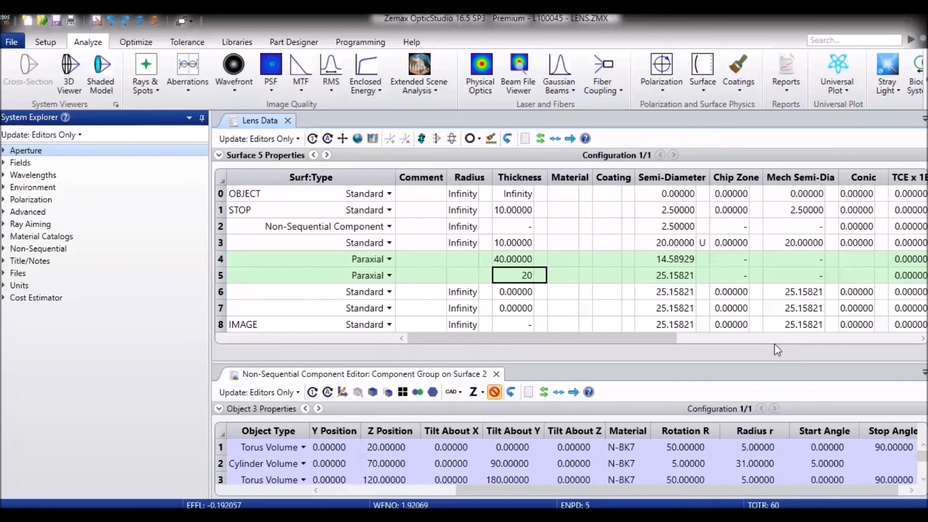
{"action": "key", "text": "Return"}
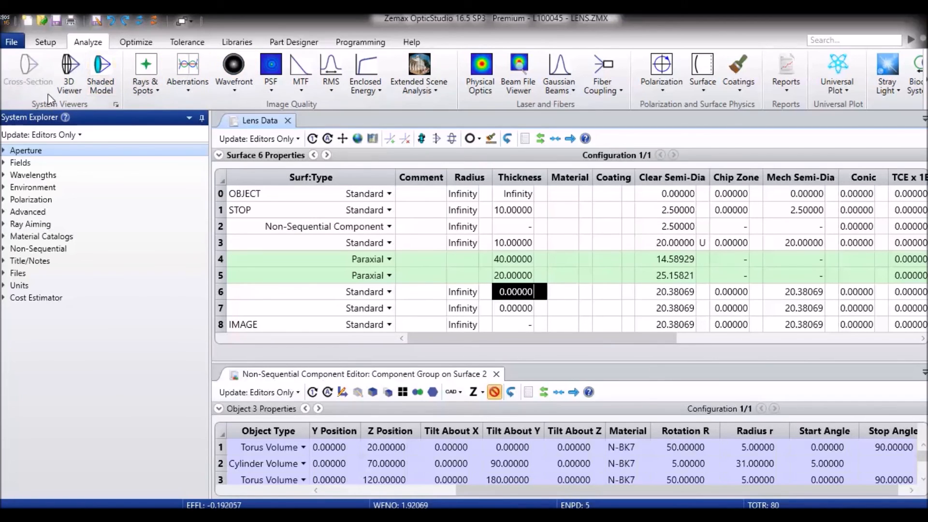
Open the 3D Layout of the system as a floating window and orient it to the X-Z view
{"action": "left_click", "coordinate": [69, 75]}
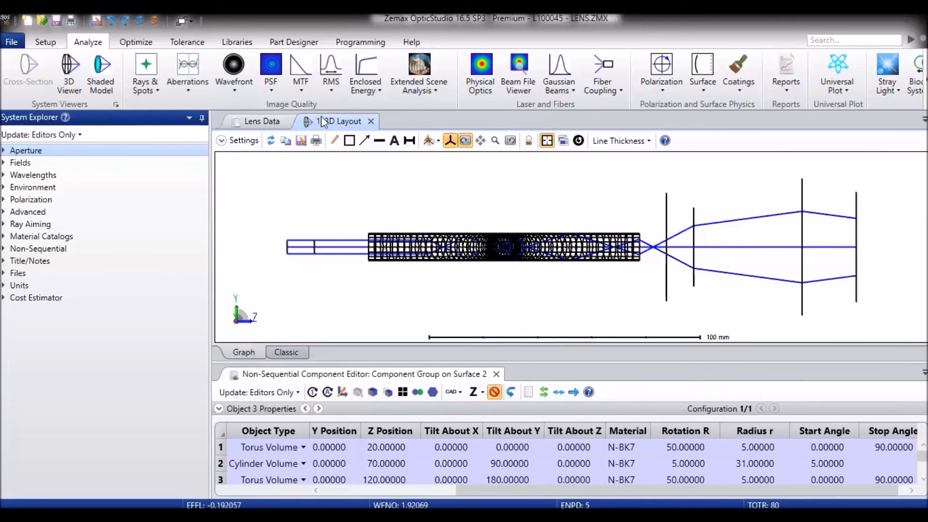
{"action": "left_click_drag", "start_coordinate": [317, 121], "coordinate": [261, 99]}
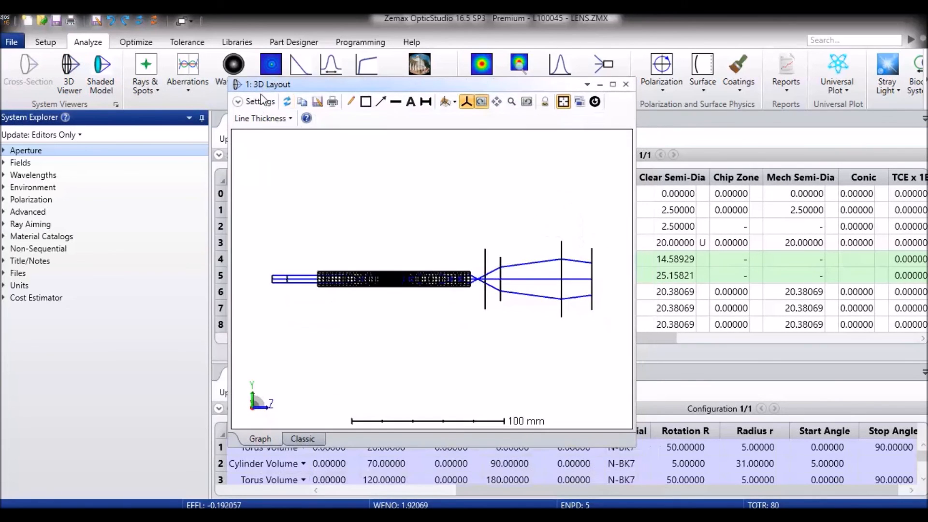
{"action": "left_click", "coordinate": [454, 102]}
{"action": "left_click", "coordinate": [467, 165]}
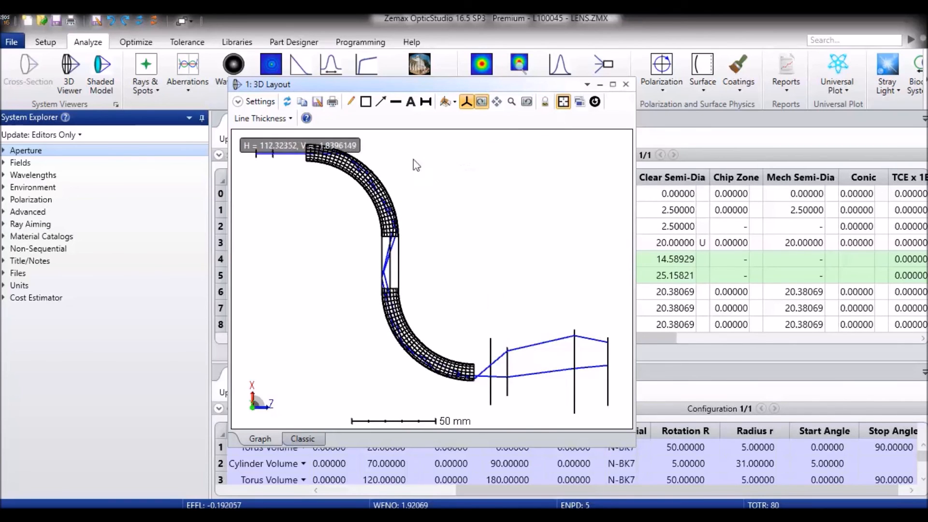
Change the 3D Layout's ray pattern and set its number of rays to 15
{"action": "left_click", "coordinate": [250, 102]}
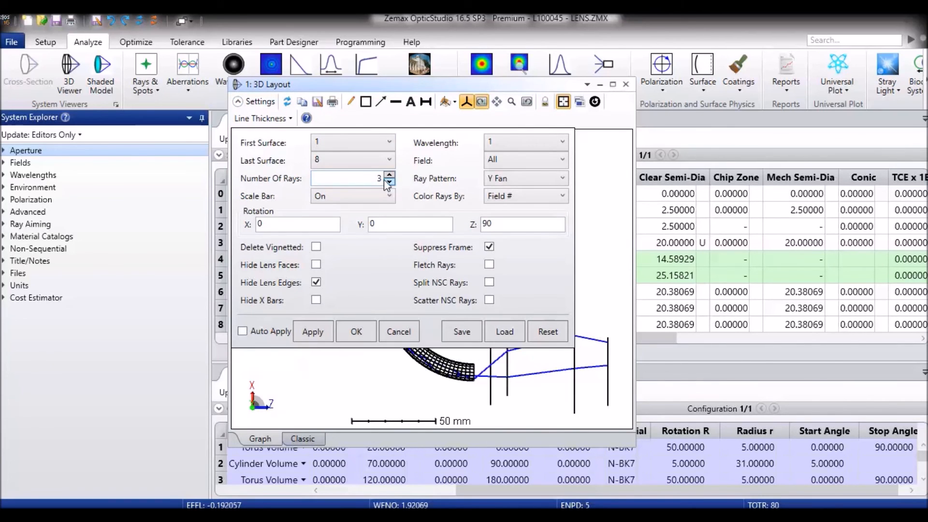
{"action": "left_click", "coordinate": [521, 184]}
{"action": "left_click", "coordinate": [522, 260]}
{"action": "double_click", "coordinate": [381, 178]}
{"action": "type", "text": "15"}
{"action": "left_click", "coordinate": [316, 336]}
{"action": "left_click", "coordinate": [356, 332]}
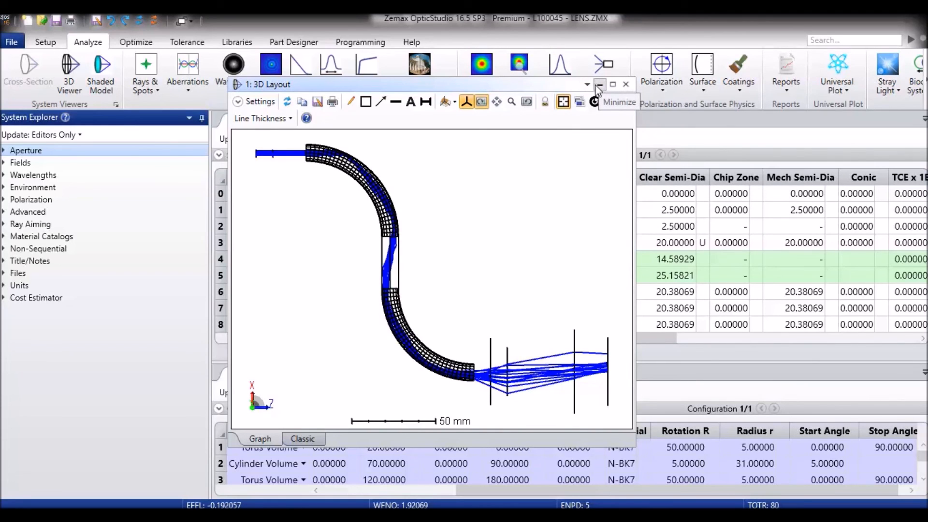
Minimize the 3D Layout and change the type of surface 6 to Non-Sequential Component
{"action": "left_click", "coordinate": [599, 85]}
{"action": "left_click", "coordinate": [345, 292]}
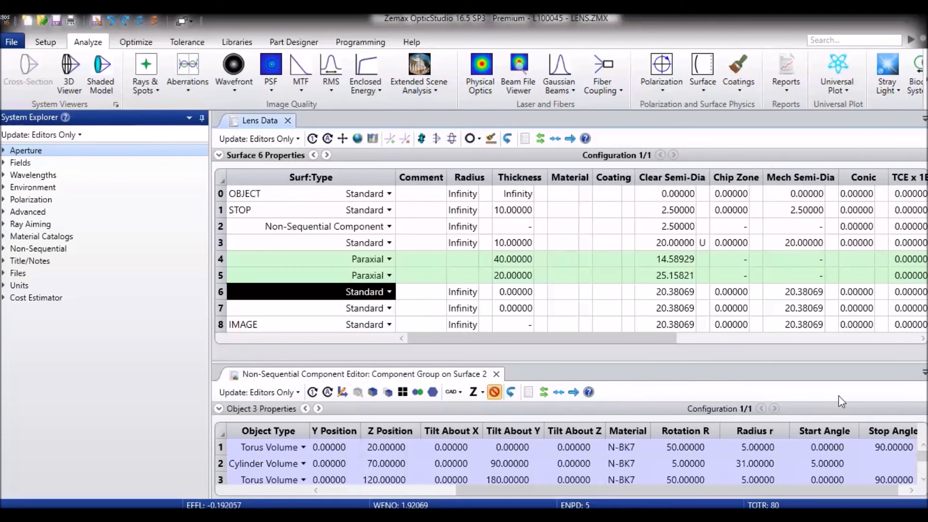
{"action": "type", "text": "non"}
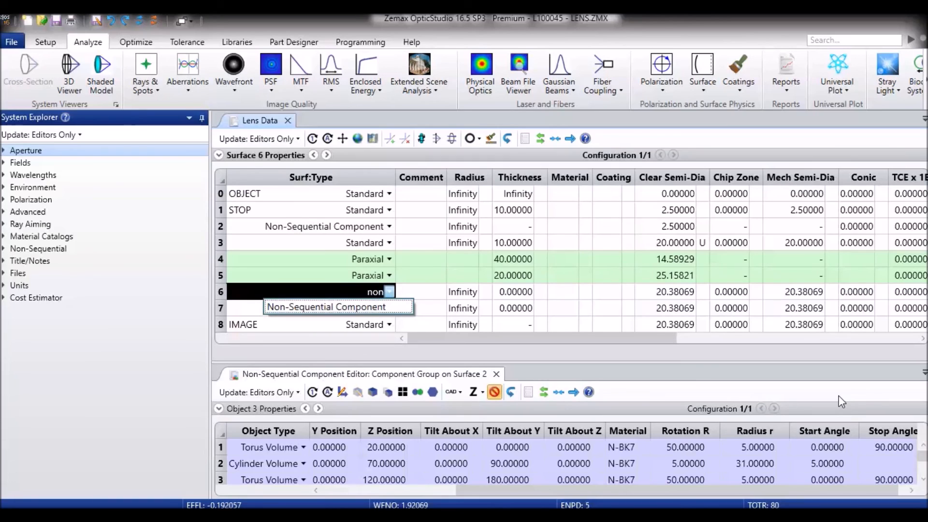
{"action": "key", "text": "Return"}
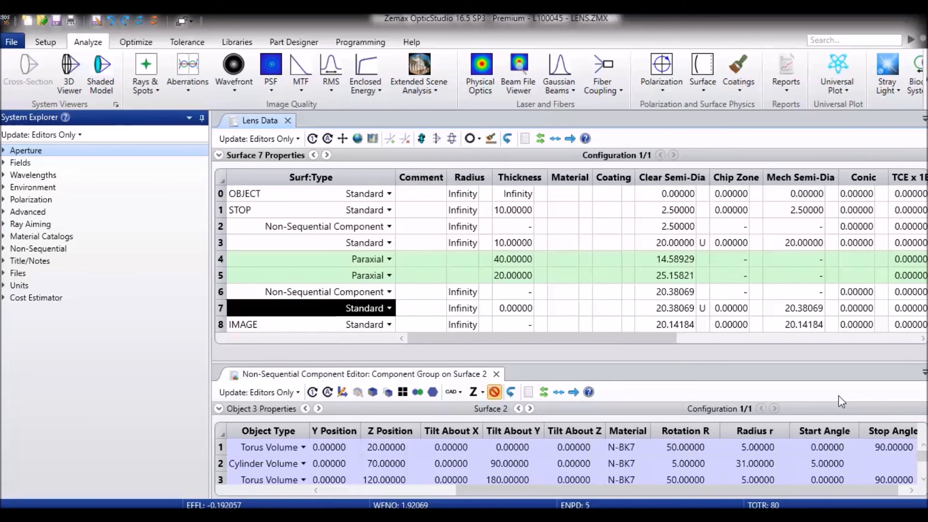
Set the Clear Semi-Diameter of surface 7 to 50
{"action": "key", "text": "Up"}
{"action": "key", "text": "Right"}
{"action": "key", "text": "Right"}
{"action": "key", "text": "Right"}
{"action": "key", "text": "Right"}
{"action": "key", "text": "Right"}
{"action": "key", "text": "Right"}
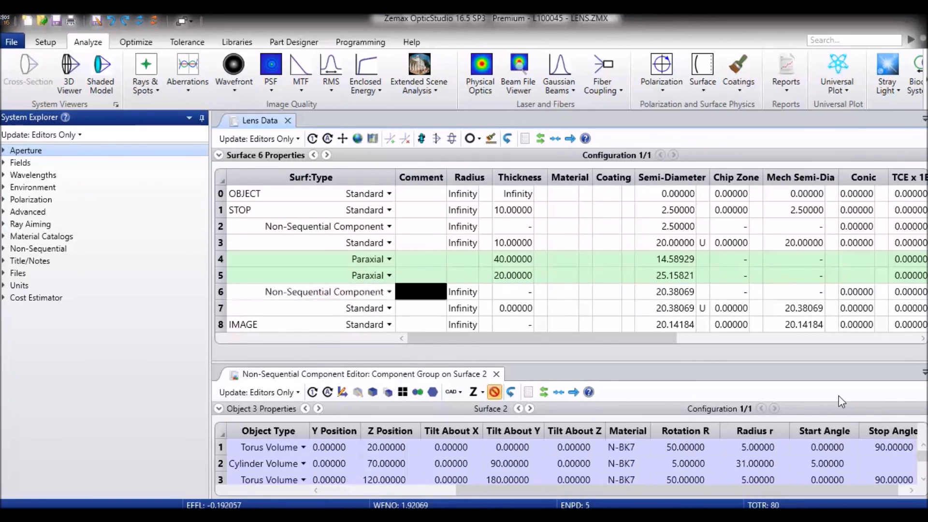
{"action": "key", "text": "Down"}
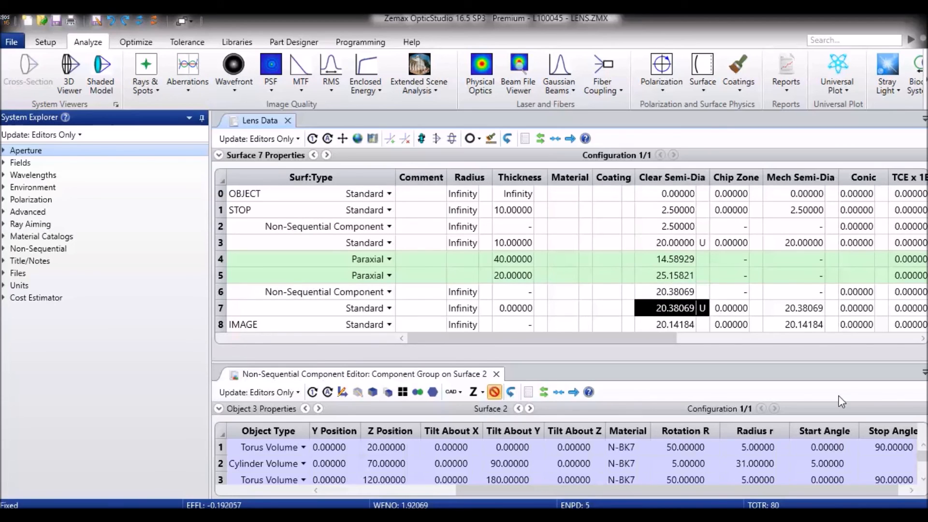
{"action": "type", "text": "50"}
{"action": "key", "text": "Return"}
Set the exit port of the Non-Sequential Component on surface 6 to Exit Loc Y 0.07 and Exit Loc Z 100
{"action": "key", "text": "Up"}
{"action": "key", "text": "Up"}
{"action": "key", "text": "Right"}
{"action": "key", "text": "Right"}
{"action": "key", "text": "Right"}
{"action": "key", "text": "Right"}
{"action": "key", "text": "Right"}
{"action": "key", "text": "Right"}
{"action": "key", "text": "Right"}
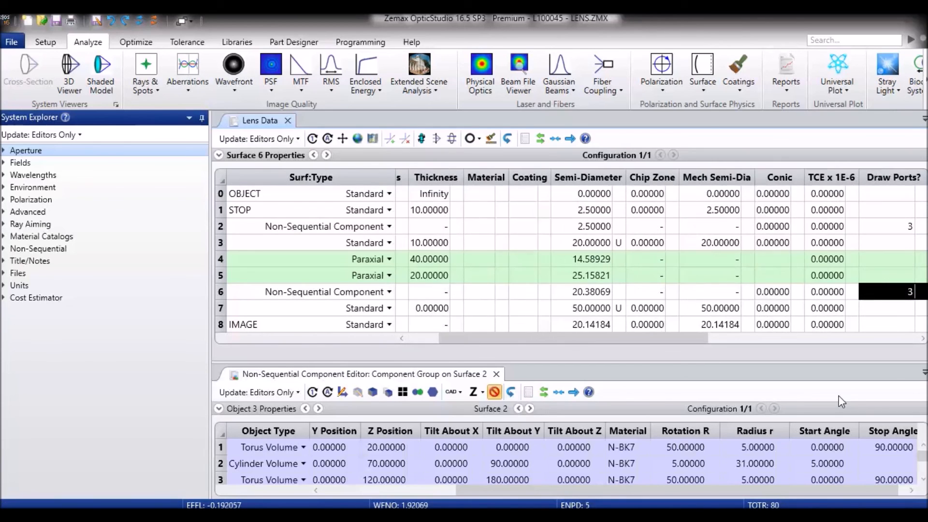
{"action": "key", "text": "Right"}
{"action": "key", "text": "Right"}
{"action": "key", "text": "Right"}
{"action": "key", "text": "Right"}
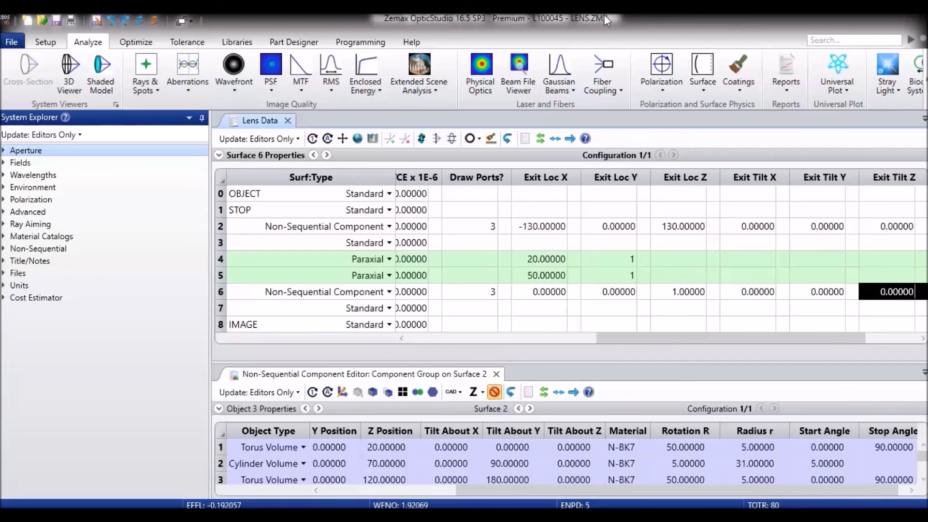
{"action": "left_click", "coordinate": [612, 293]}
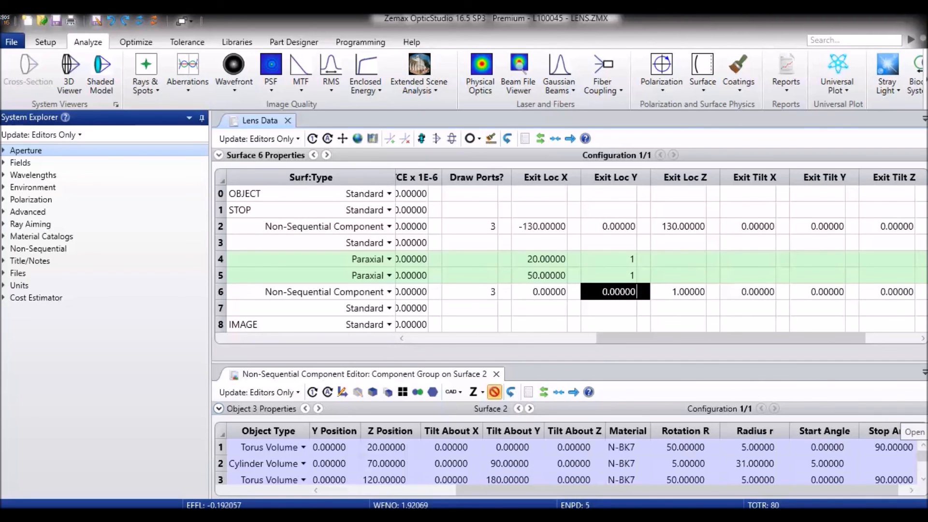
{"action": "type", "text": "0.07"}
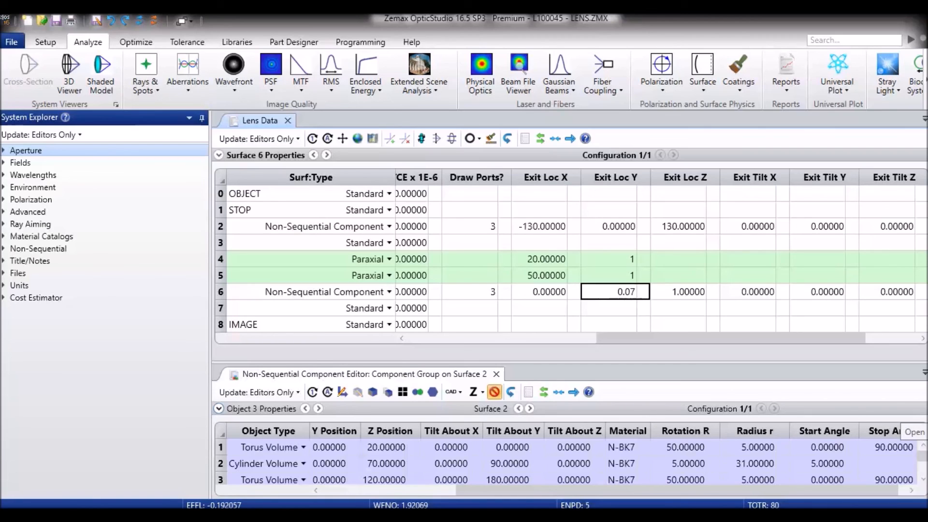
{"action": "key", "text": "Tab"}
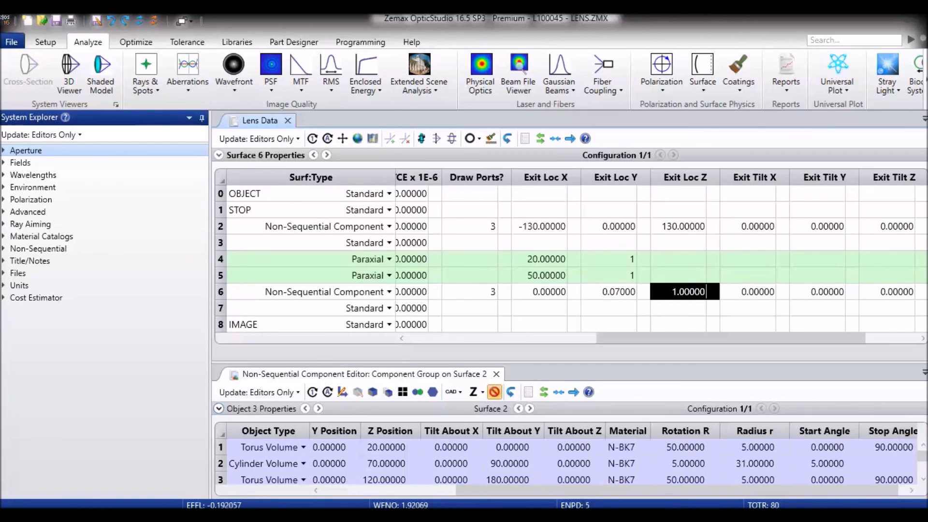
{"action": "type", "text": "100"}
{"action": "key", "text": "Return"}
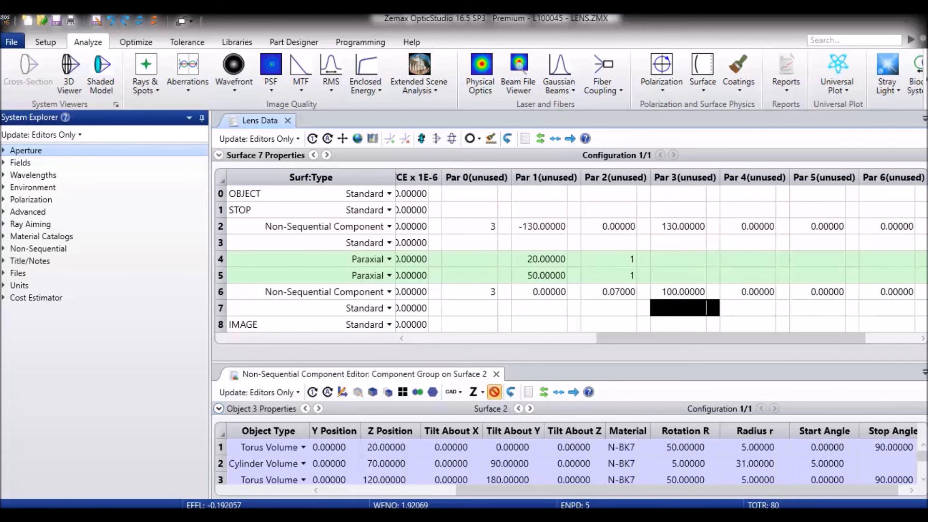
Set the Thickness of surface 7 to 20
{"action": "key", "text": "Left"}
{"action": "key", "text": "Left"}
{"action": "key", "text": "Left"}
{"action": "key", "text": "Left"}
{"action": "key", "text": "Left"}
{"action": "key", "text": "Left"}
{"action": "key", "text": "Left"}
{"action": "key", "text": "Left"}
{"action": "key", "text": "Left"}
{"action": "key", "text": "Left"}
{"action": "key", "text": "Left"}
{"action": "key", "text": "Left"}
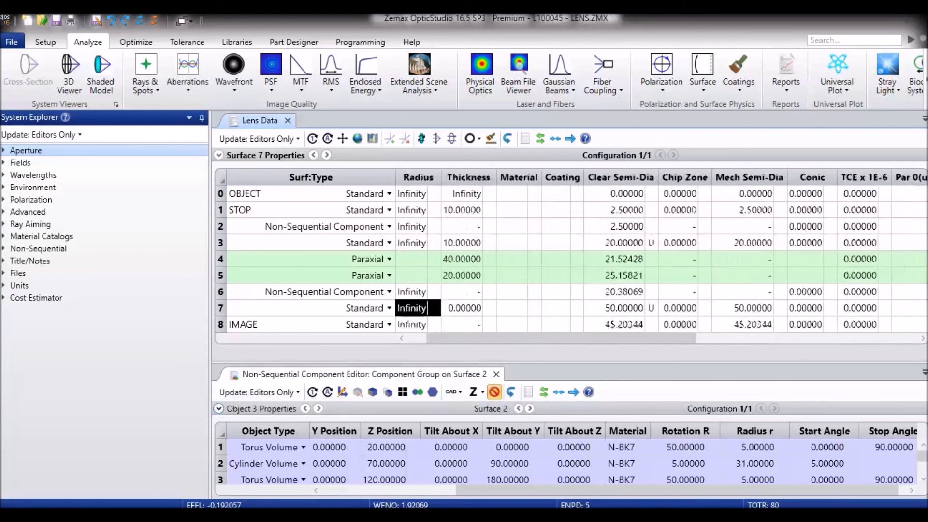
{"action": "key", "text": "Left"}
{"action": "key", "text": "Left"}
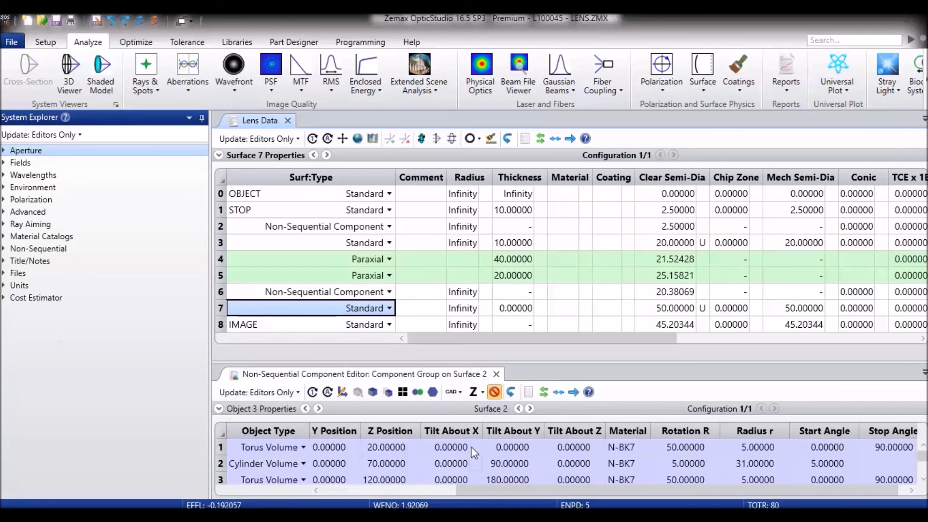
{"action": "left_click", "coordinate": [521, 312]}
{"action": "type", "text": "20"}
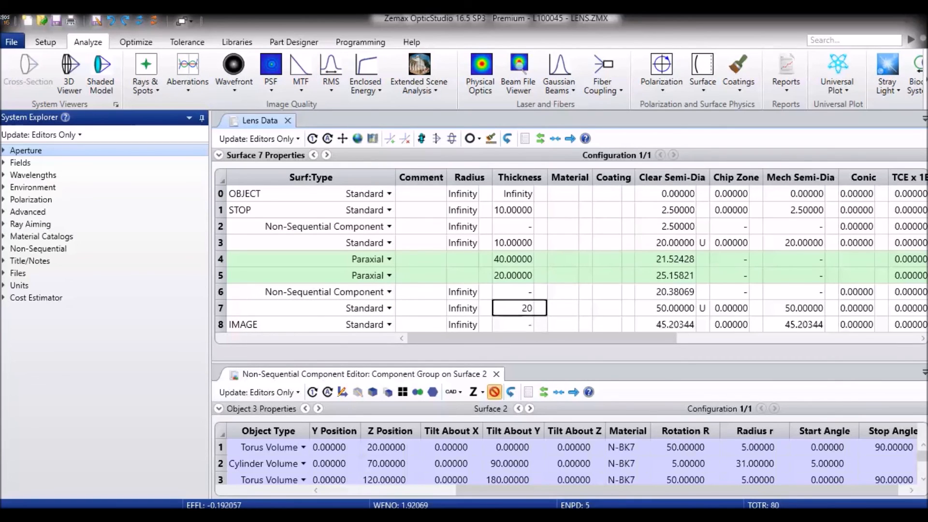
{"action": "key", "text": "Return"}
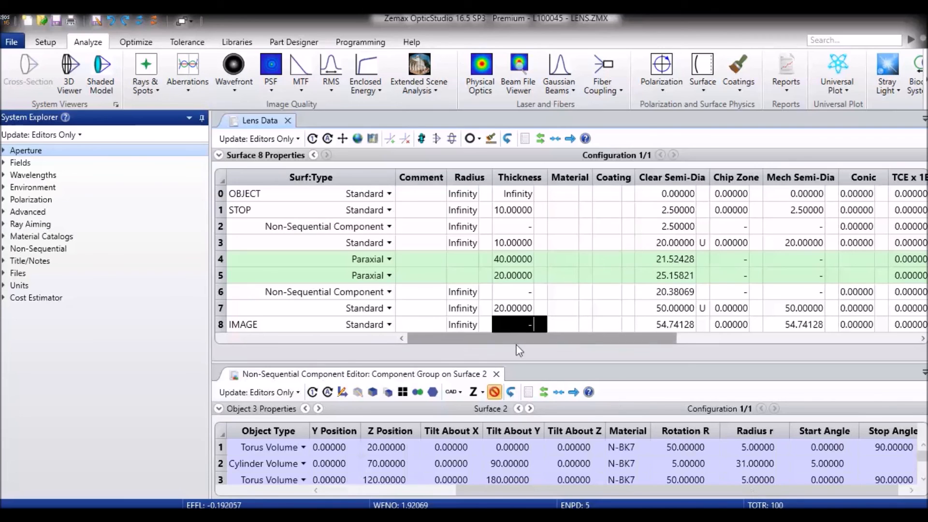
Show the component group of surface 6 in the Non-Sequential Component Editor, enlarge the editor and select its Null Object
{"action": "left_click_drag", "start_coordinate": [507, 353], "coordinate": [507, 344]}
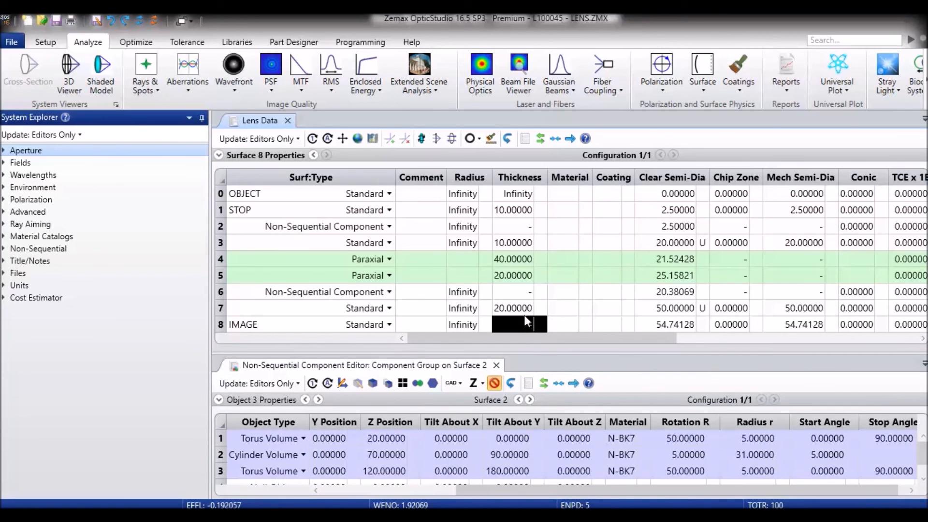
{"action": "left_click", "coordinate": [293, 294]}
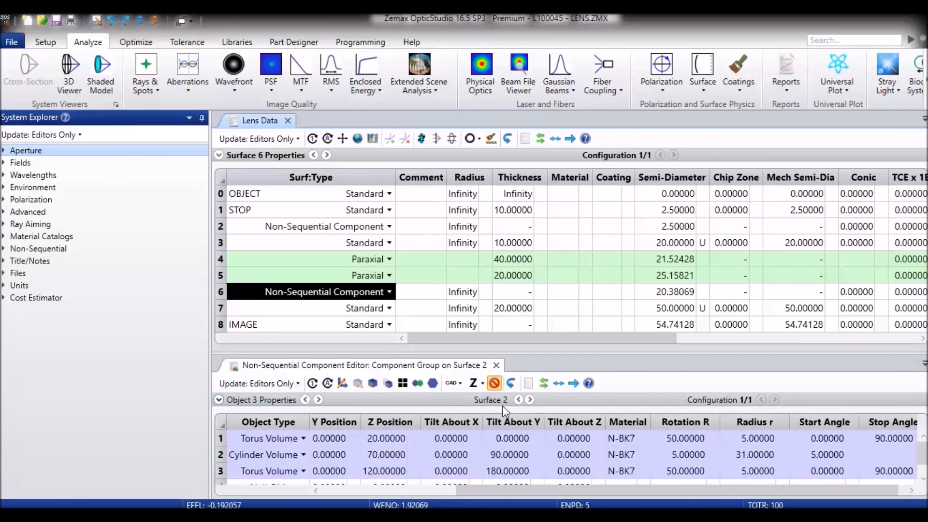
{"action": "left_click", "coordinate": [531, 400]}
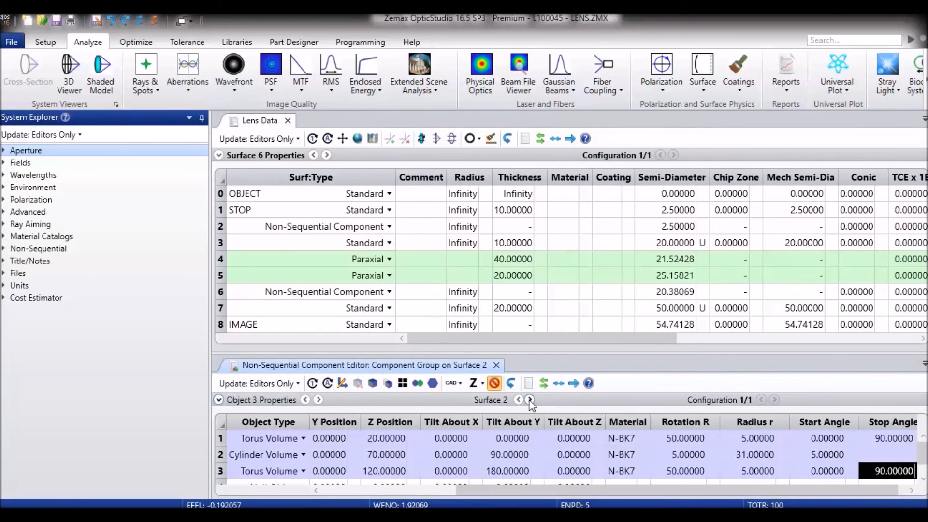
{"action": "left_click", "coordinate": [531, 400]}
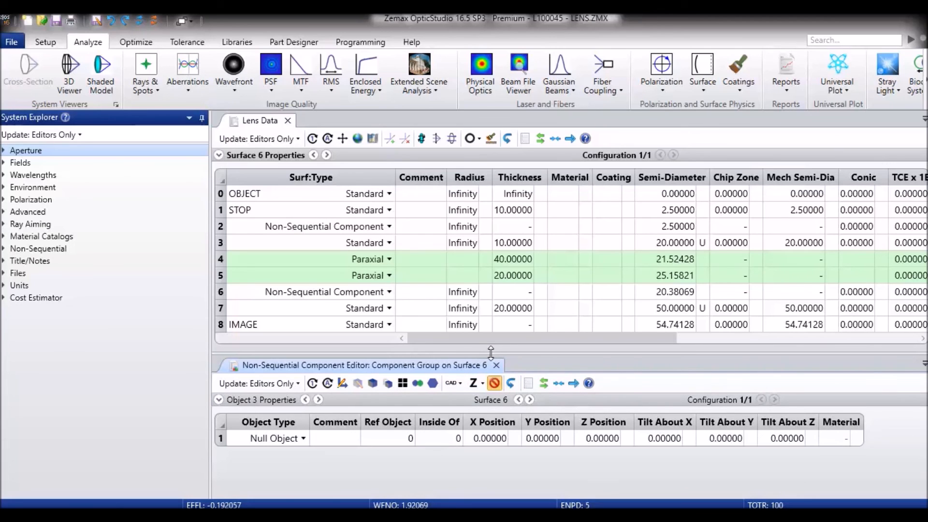
{"action": "left_click_drag", "start_coordinate": [491, 353], "coordinate": [491, 286]}
{"action": "left_click", "coordinate": [267, 372]}
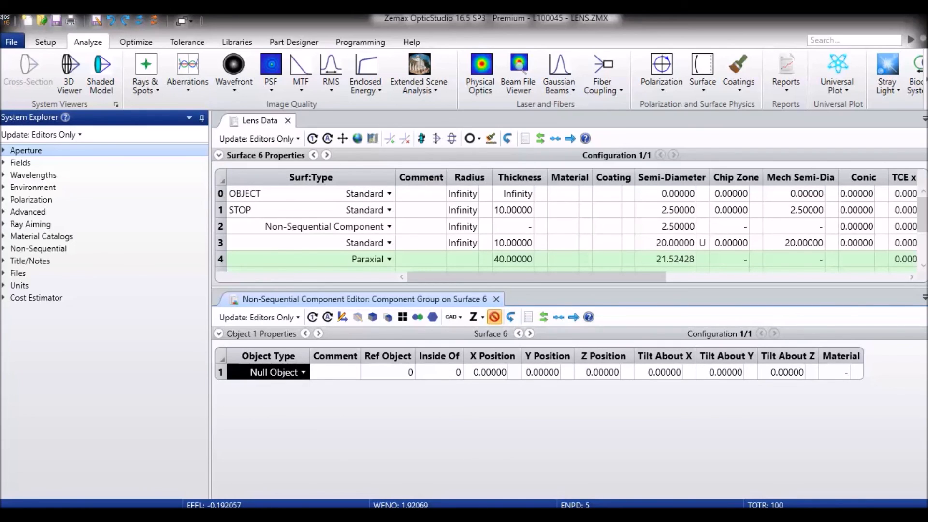
Change the Null Object in the surface 6 component group to a Polygon Object using the data file pechan.pob
{"action": "key", "text": "Insert"}
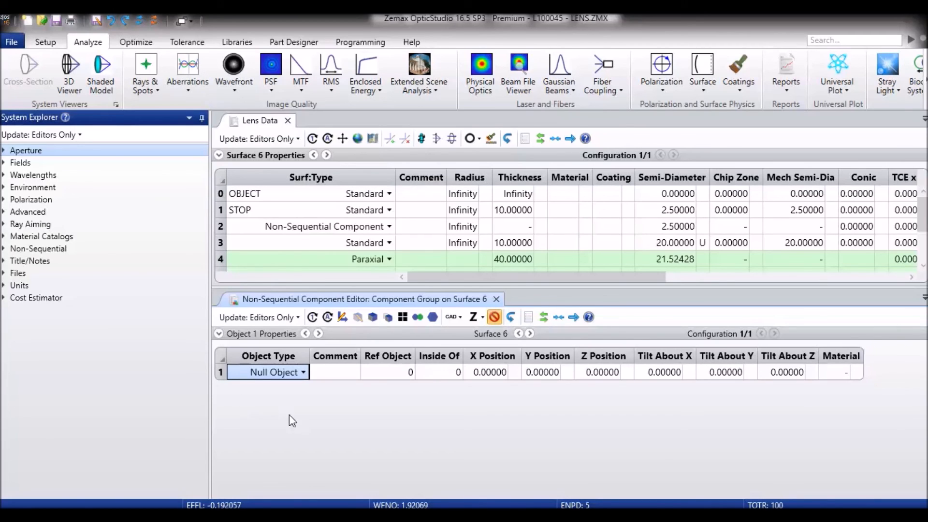
{"action": "type", "text": "po"}
{"action": "key", "text": "Return"}
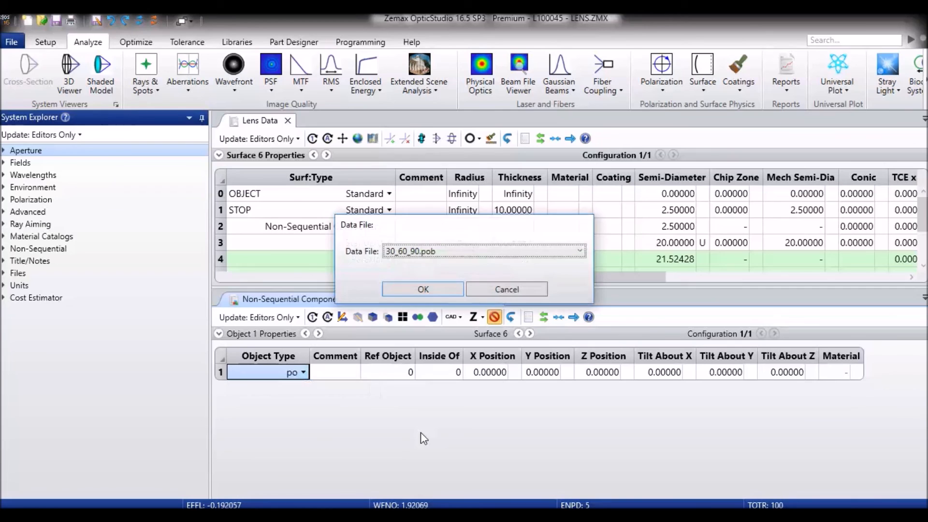
{"action": "left_click", "coordinate": [521, 251]}
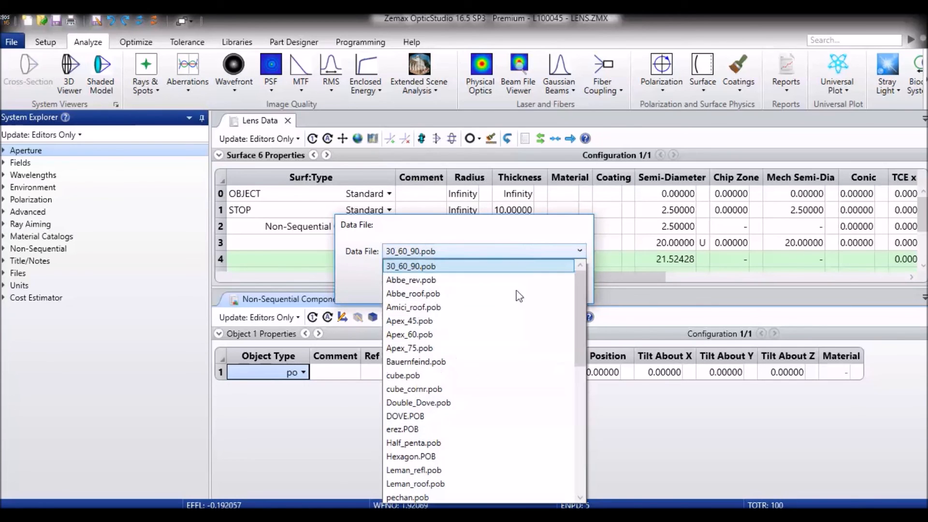
{"action": "scroll", "coordinate": [514, 321], "scroll_direction": "down", "scroll_amount": 6}
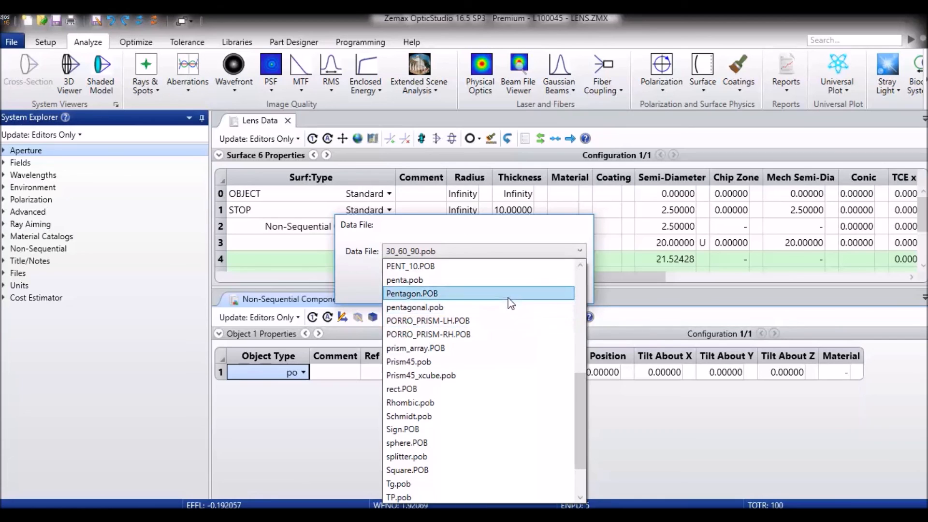
{"action": "scroll", "coordinate": [502, 291], "scroll_direction": "up", "scroll_amount": 1}
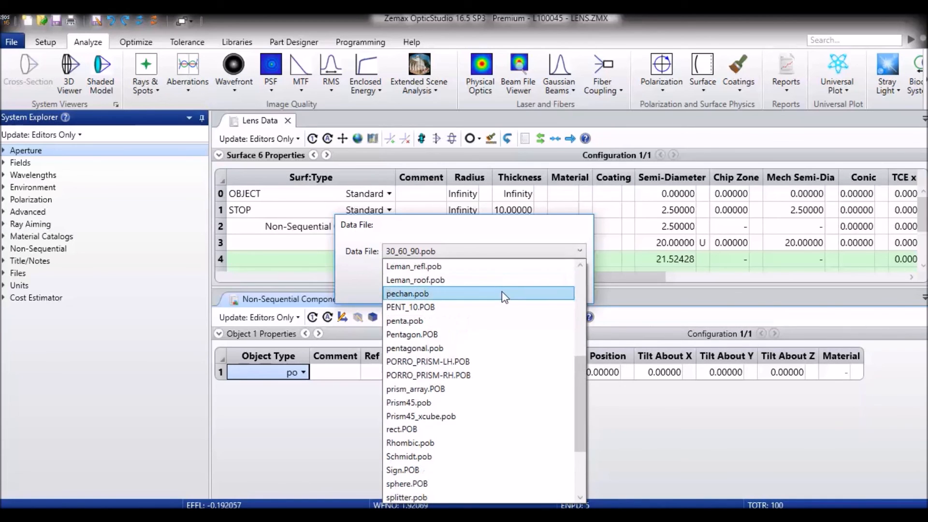
{"action": "left_click", "coordinate": [502, 291]}
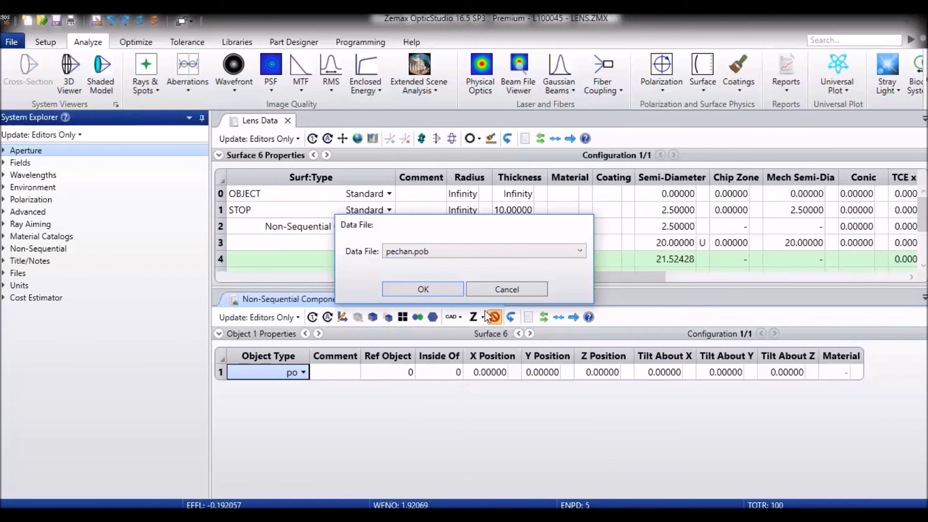
{"action": "left_click", "coordinate": [401, 290]}
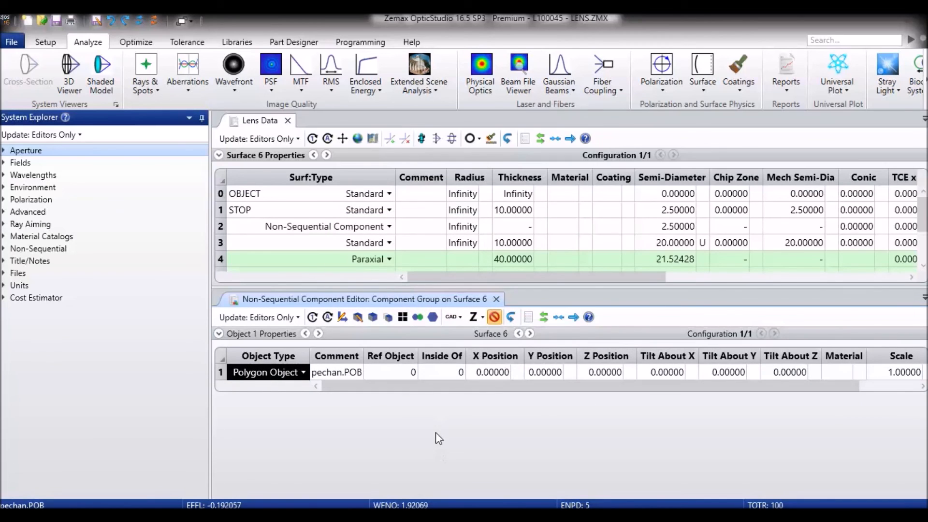
Set the Scale of the pechan Polygon Object to 30
{"action": "left_click", "coordinate": [336, 376]}
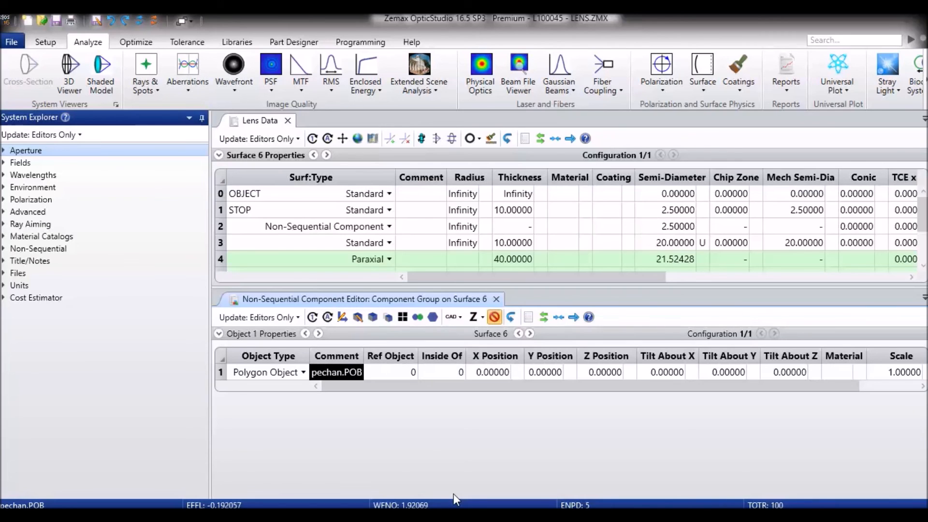
{"action": "key", "text": "Right"}
{"action": "key", "text": "Right"}
{"action": "key", "text": "Right"}
{"action": "key", "text": "Right"}
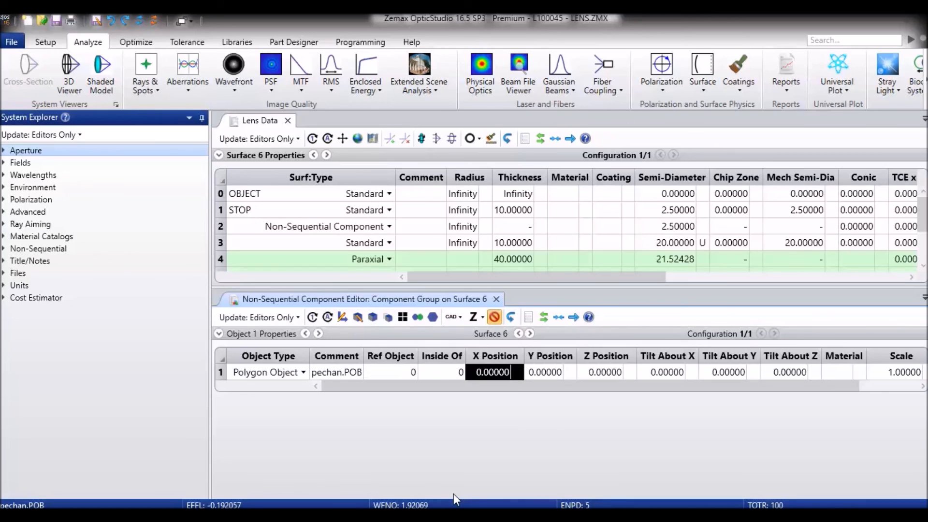
{"action": "key", "text": "Right"}
{"action": "key", "text": "Right"}
{"action": "key", "text": "Right"}
{"action": "key", "text": "Right"}
{"action": "key", "text": "Right"}
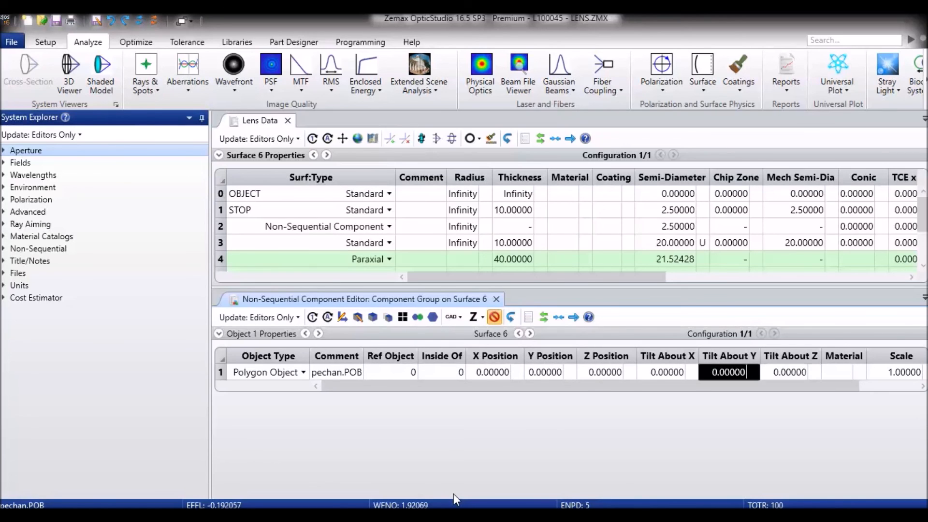
{"action": "key", "text": "Right"}
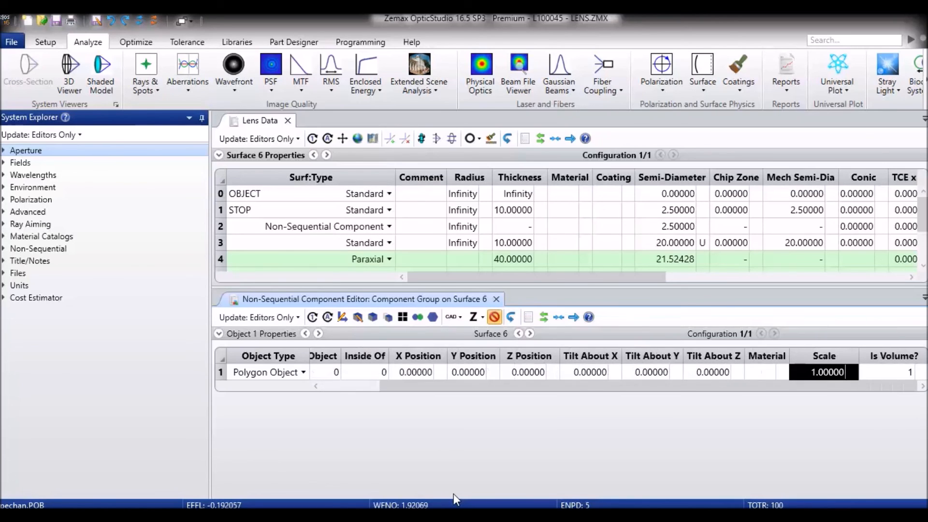
{"action": "type", "text": "30"}
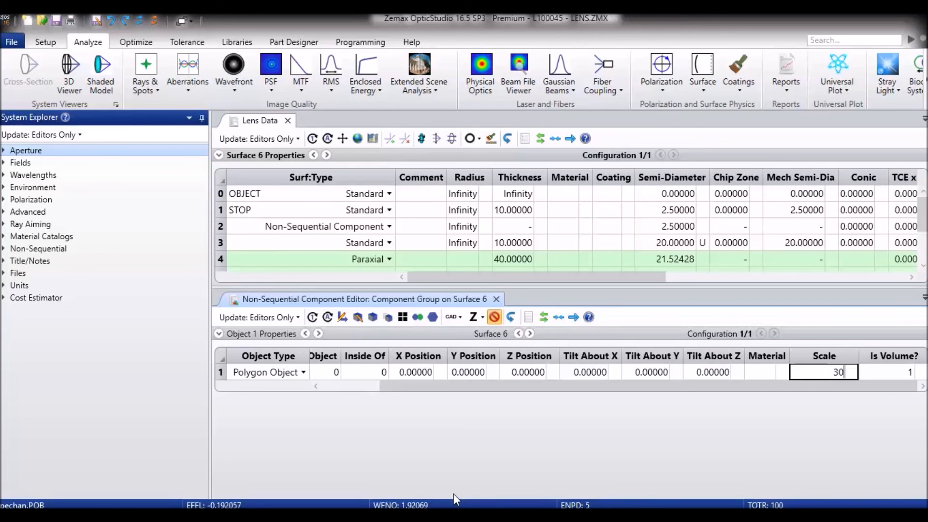
{"action": "key", "text": "Return"}
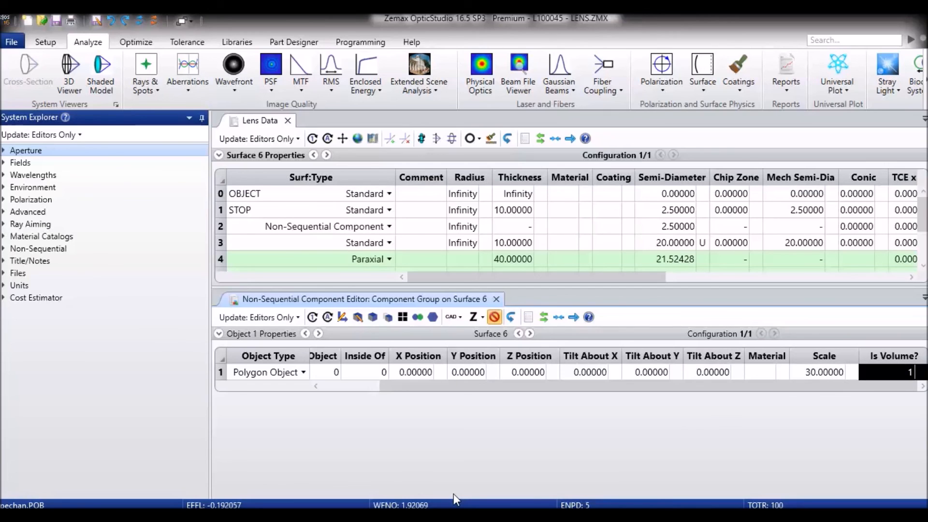
Set the Material of the pechan Polygon Object to N-BK7
{"action": "key", "text": "Left"}
{"action": "type", "text": "n-bk7"}
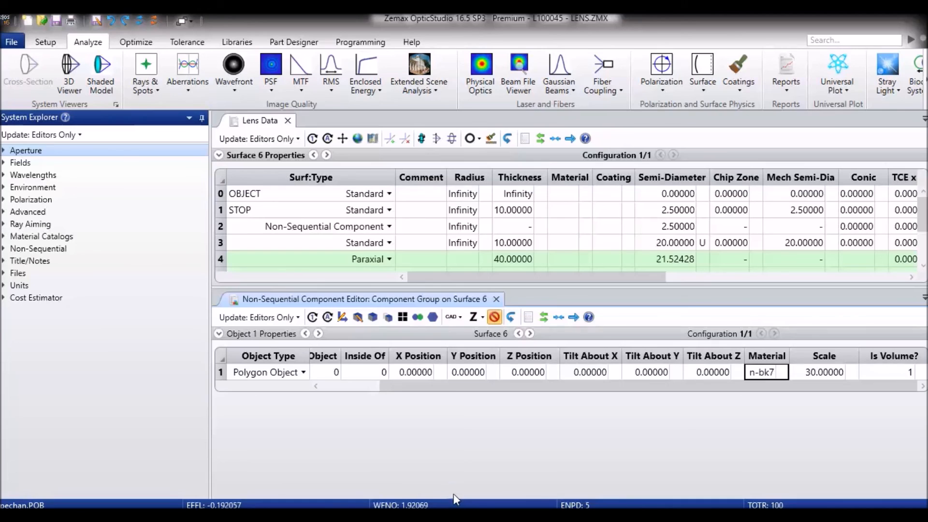
{"action": "key", "text": "Return"}
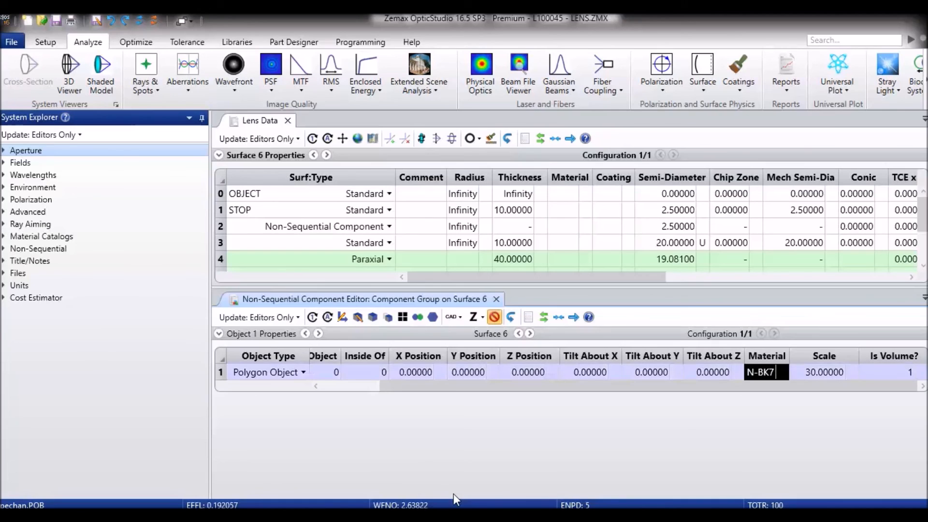
Set the Z Position of the pechan Polygon Object to 0.5
{"action": "key", "text": "Left"}
{"action": "key", "text": "Left"}
{"action": "key", "text": "Left"}
{"action": "key", "text": "Left"}
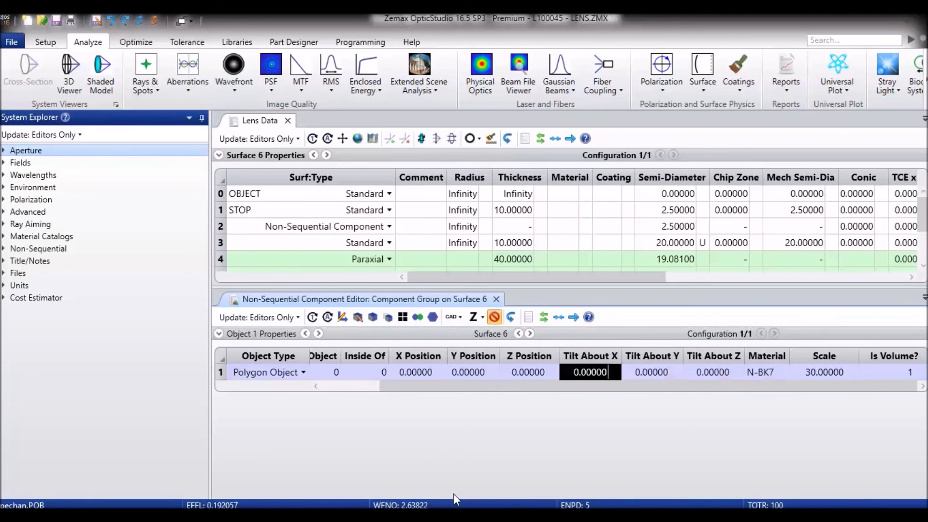
{"action": "type", "text": "0.5"}
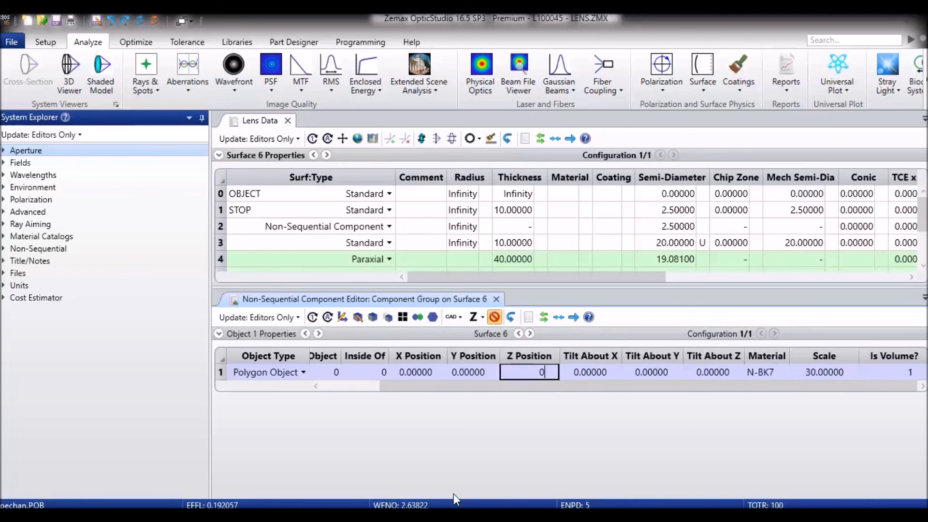
{"action": "key", "text": "Return"}
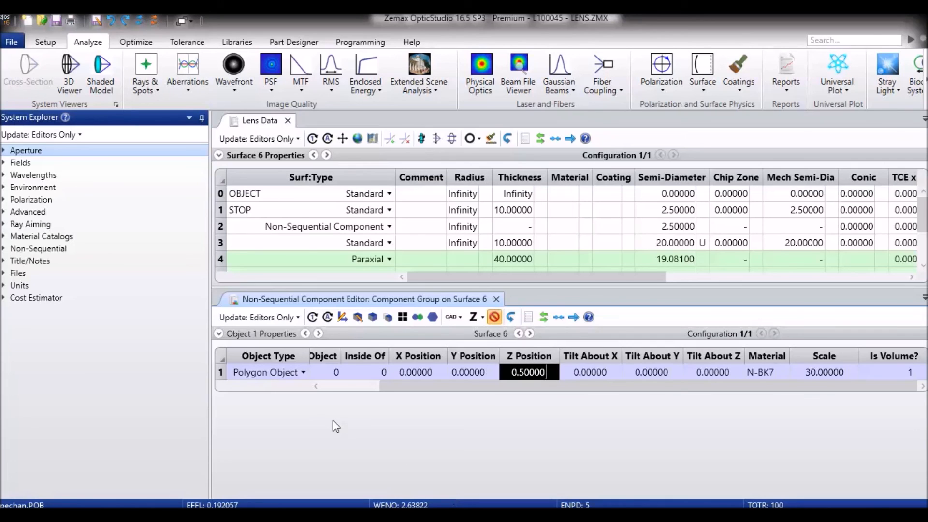
{"action": "left_click", "coordinate": [346, 384]}
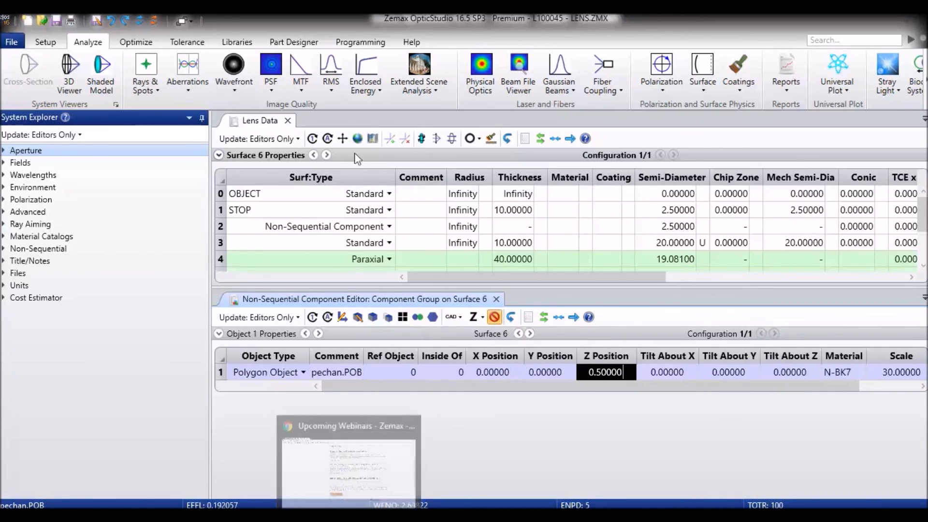
Inspect the pechan prism from several angles in the object viewer and close the viewer
{"action": "left_click", "coordinate": [372, 318]}
{"action": "mouse_move", "coordinate": [496, 280]}
{"action": "left_mouse_down"}
{"action": "mouse_move", "coordinate": [454, 306]}
{"action": "mouse_move", "coordinate": [412, 286]}
{"action": "mouse_move", "coordinate": [491, 287]}
{"action": "mouse_move", "coordinate": [488, 275]}
{"action": "mouse_move", "coordinate": [466, 285]}
{"action": "mouse_move", "coordinate": [492, 301]}
{"action": "mouse_move", "coordinate": [424, 315]}
{"action": "mouse_move", "coordinate": [503, 300]}
{"action": "left_mouse_up"}
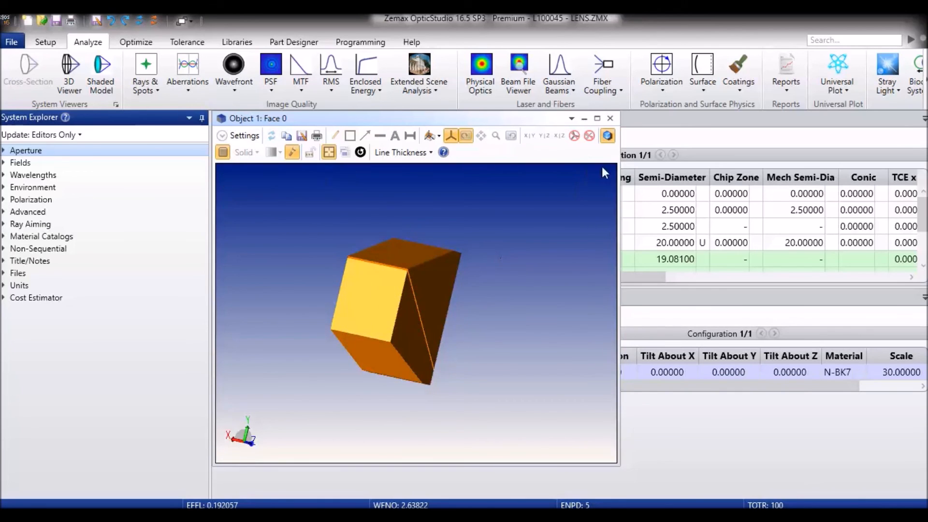
{"action": "left_click_drag", "start_coordinate": [567, 275], "coordinate": [490, 269]}
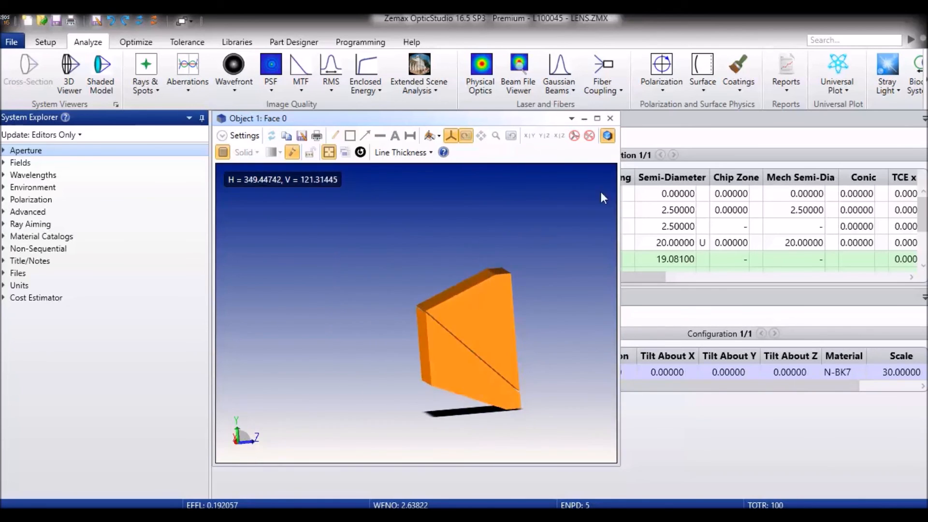
{"action": "left_click", "coordinate": [610, 119]}
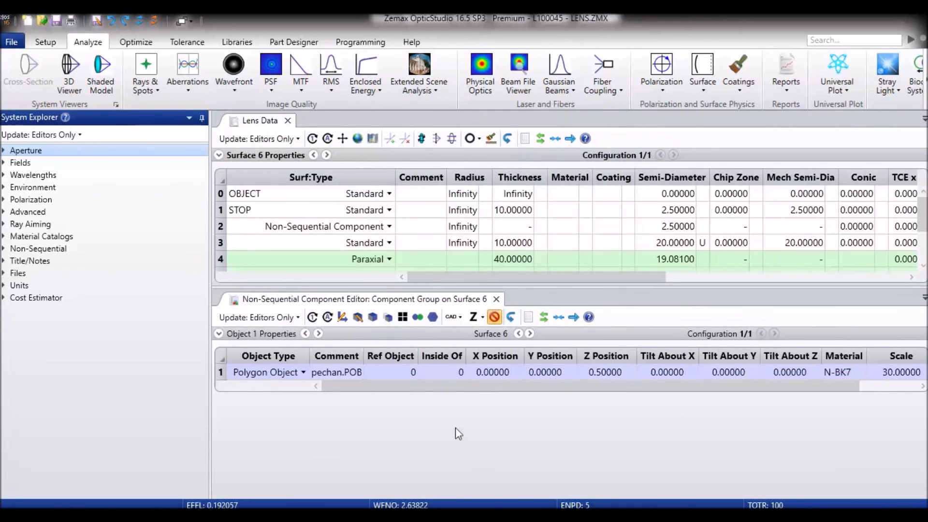
Open a 3D Layout of the whole system as a floating window and orient it to the X-Z plane
{"action": "left_click_drag", "start_coordinate": [420, 285], "coordinate": [420, 304]}
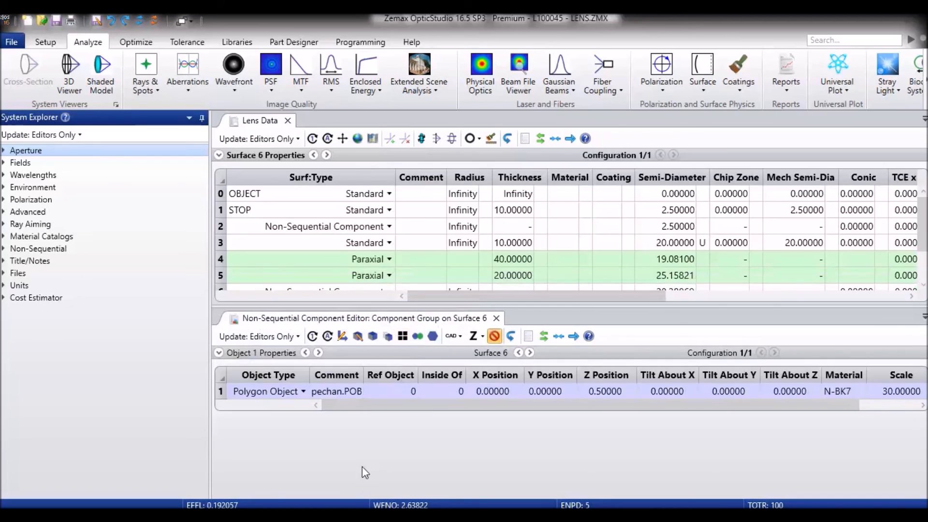
{"action": "left_click", "coordinate": [352, 474]}
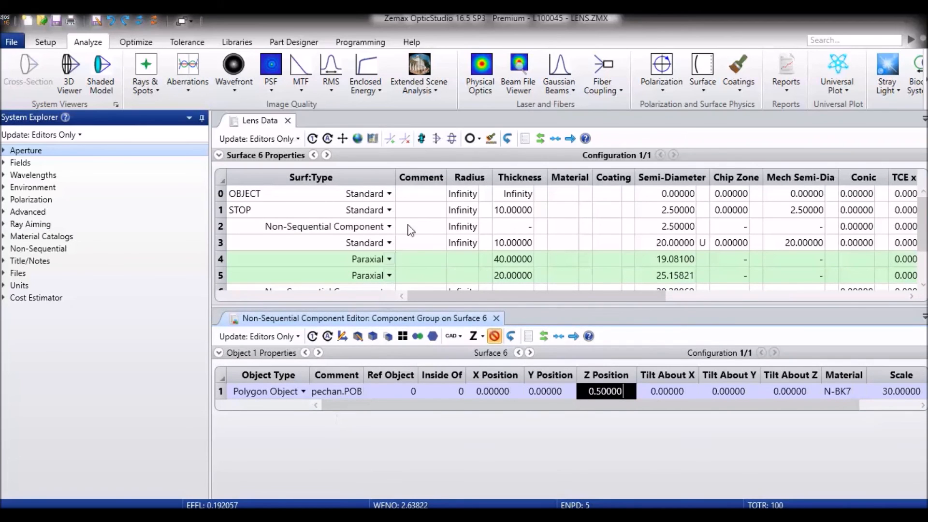
{"action": "left_click", "coordinate": [73, 73]}
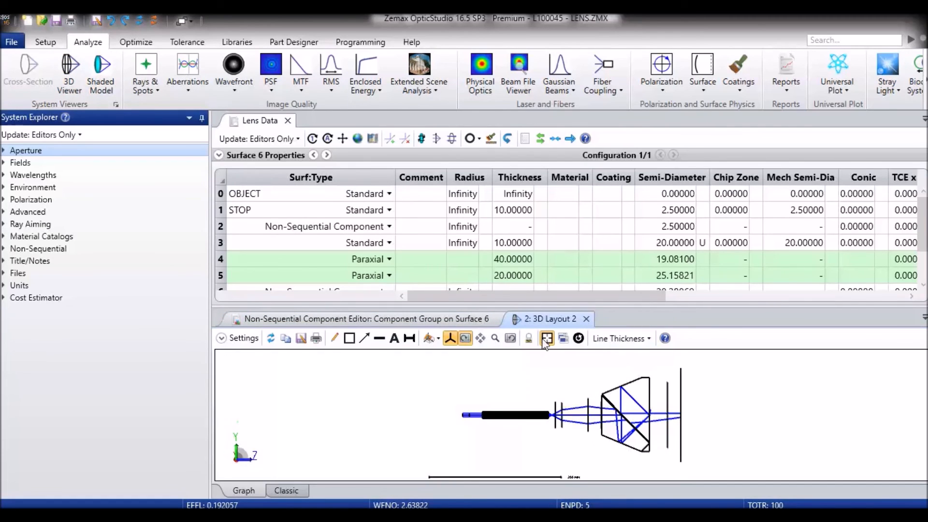
{"action": "left_click_drag", "start_coordinate": [551, 319], "coordinate": [316, 76]}
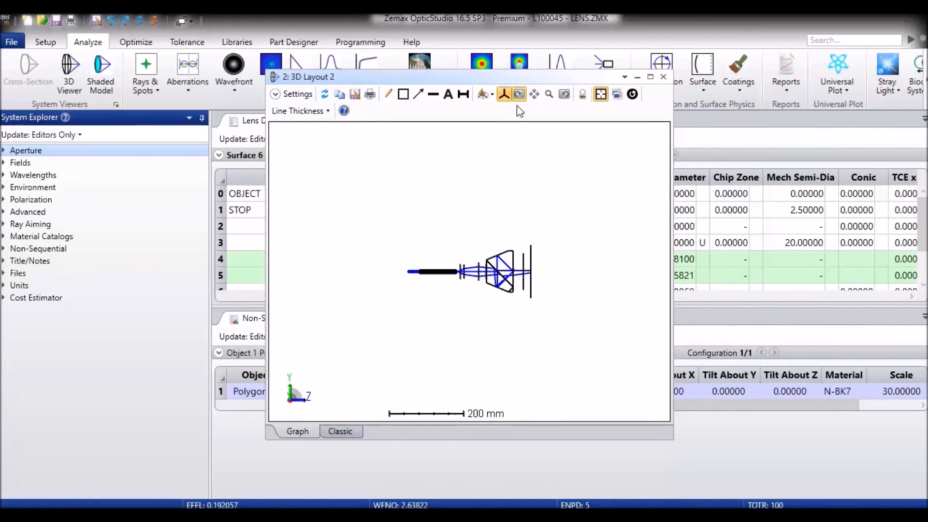
{"action": "left_click", "coordinate": [489, 95]}
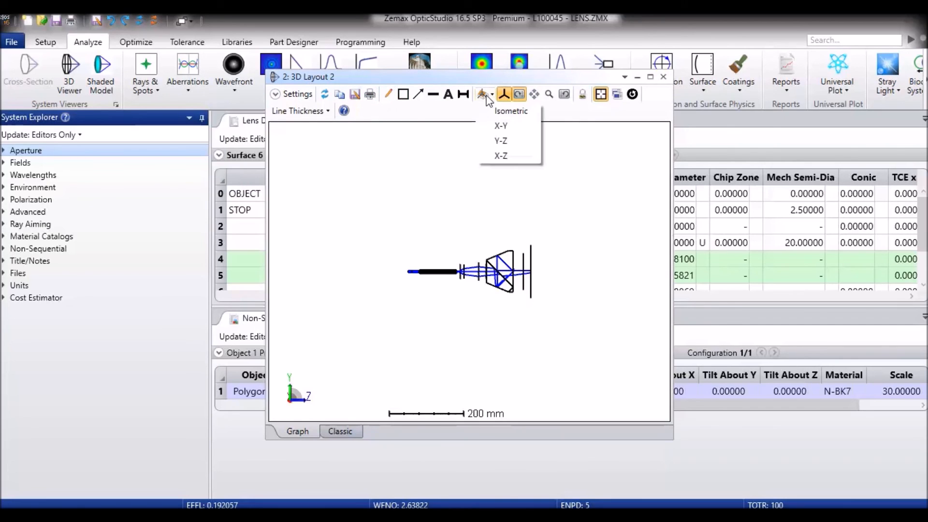
{"action": "left_click", "coordinate": [514, 154]}
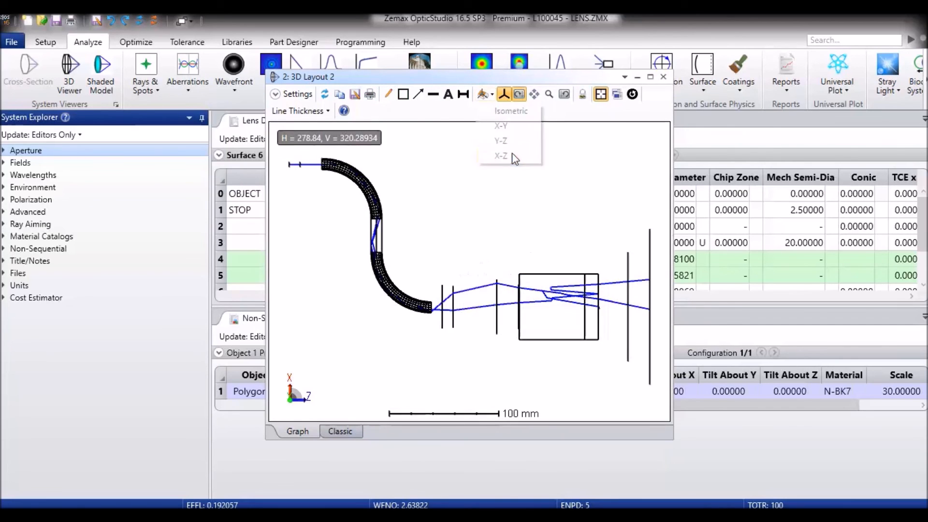
Configure the 3D Layout to show 15 rays with a Random ray pattern
{"action": "left_click", "coordinate": [291, 94]}
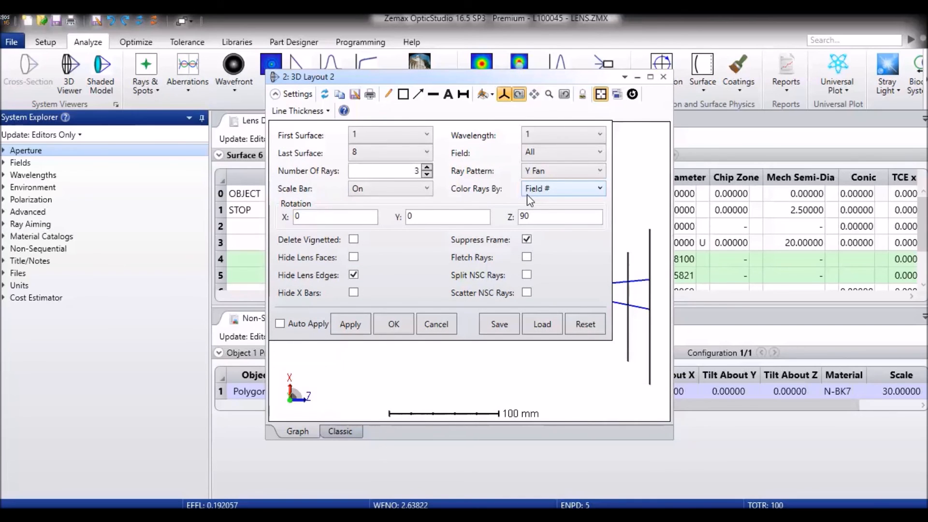
{"action": "double_click", "coordinate": [412, 171]}
{"action": "type", "text": "15"}
{"action": "left_click", "coordinate": [580, 172]}
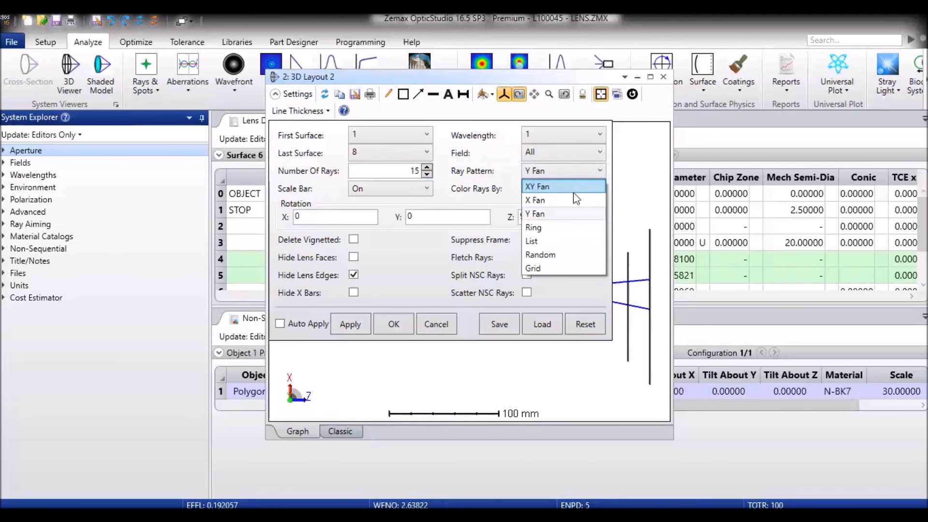
{"action": "left_click", "coordinate": [551, 255]}
{"action": "left_click", "coordinate": [395, 325]}
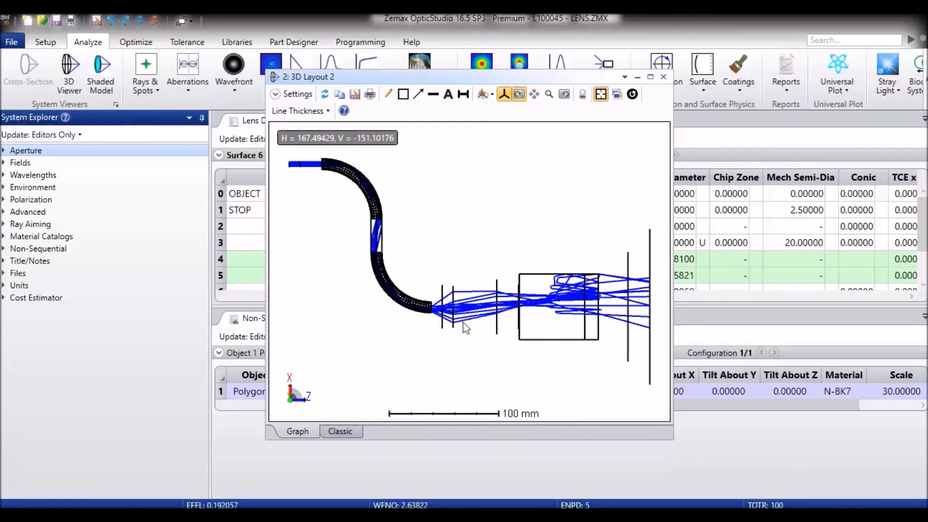
Rotate the layout to examine the ray paths through the prism, and orient it to the Y-Z plane
{"action": "left_click_drag", "start_coordinate": [471, 248], "coordinate": [521, 364]}
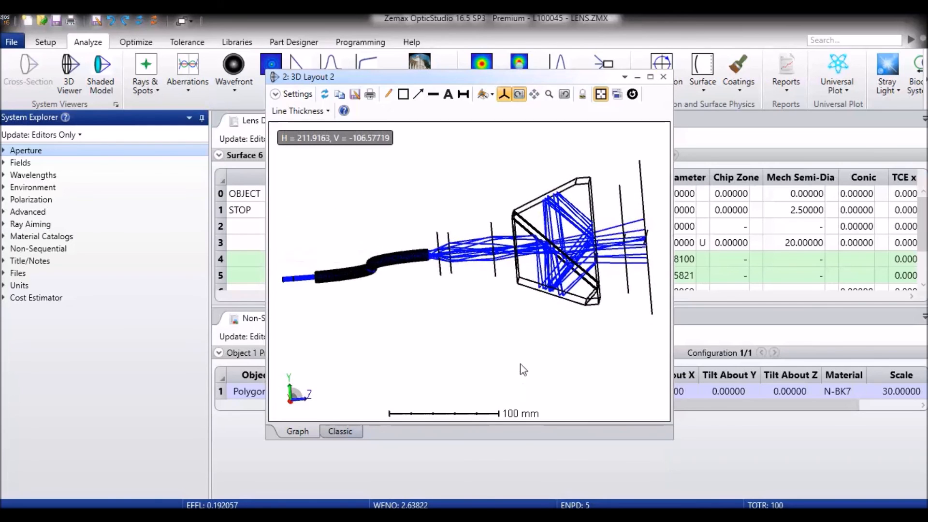
{"action": "left_click", "coordinate": [483, 95]}
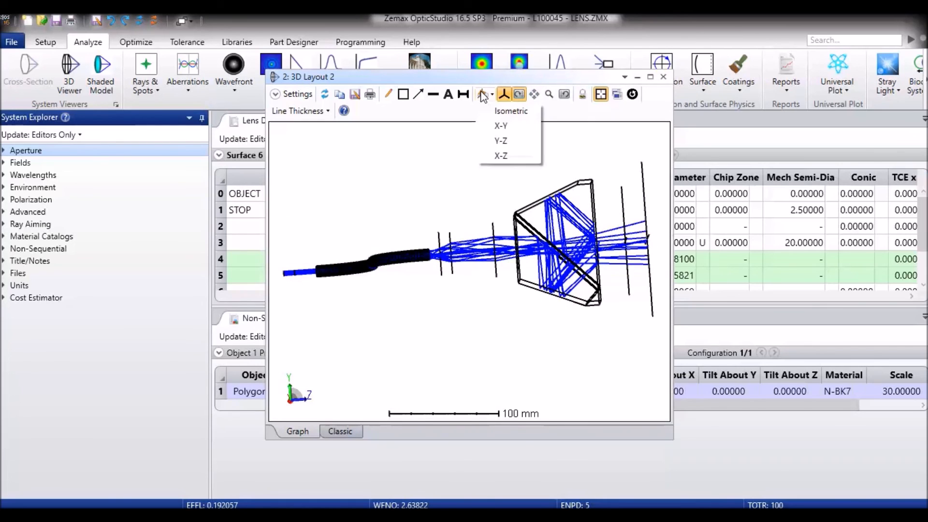
{"action": "left_click", "coordinate": [501, 140]}
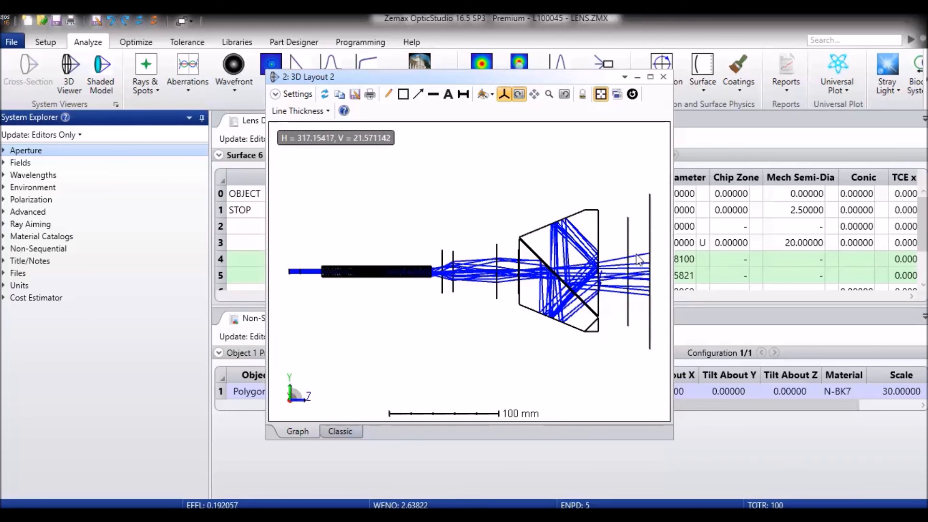
Redraw the layout's random rays repeatedly and rotate the model to examine the ray paths through the light pipe and prism
{"action": "double_click", "coordinate": [480, 371]}
{"action": "double_click", "coordinate": [481, 375]}
{"action": "double_click", "coordinate": [481, 375]}
{"action": "double_click", "coordinate": [480, 375]}
{"action": "double_click", "coordinate": [481, 375]}
{"action": "double_click", "coordinate": [481, 376]}
{"action": "double_click", "coordinate": [481, 375]}
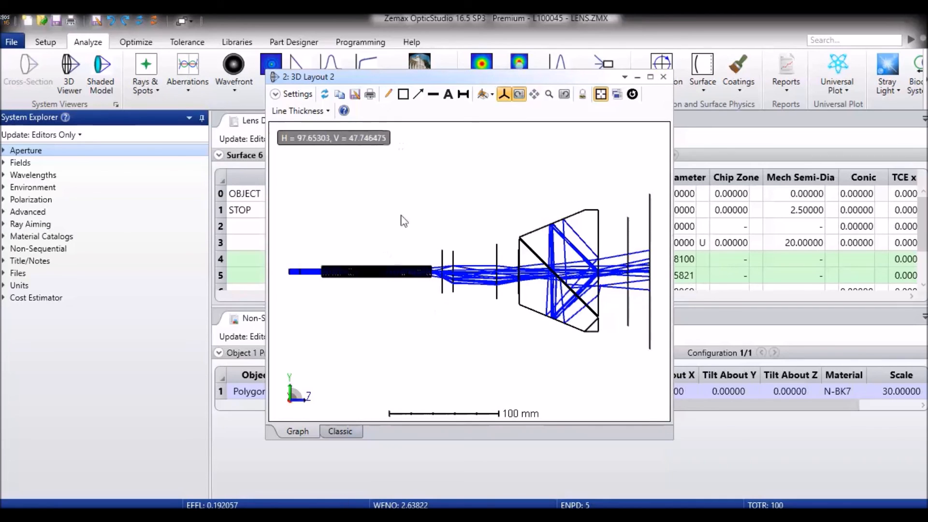
{"action": "left_click_drag", "start_coordinate": [450, 186], "coordinate": [460, 206]}
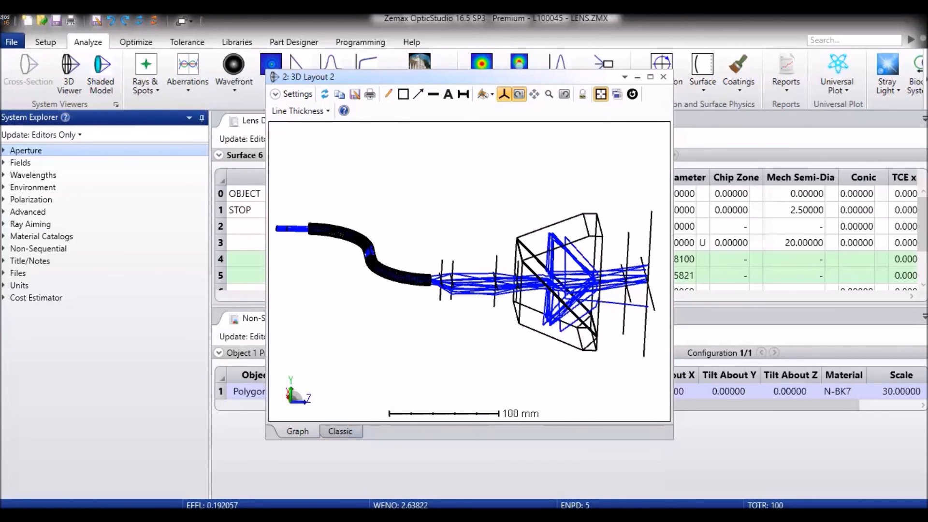